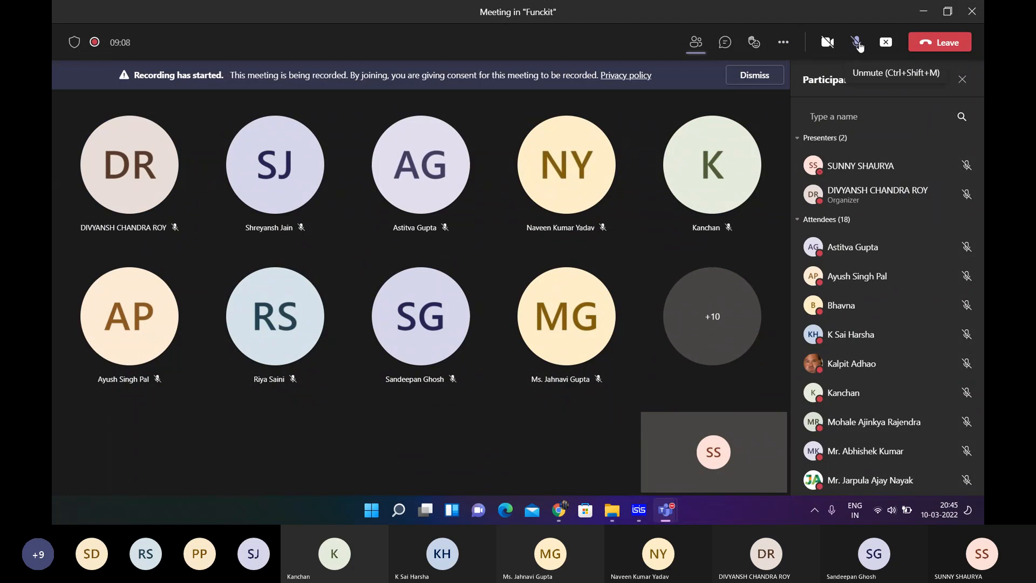
# - Unmute the microphone in the meeting and dismiss the recording notice
pyautogui.click(857, 43)
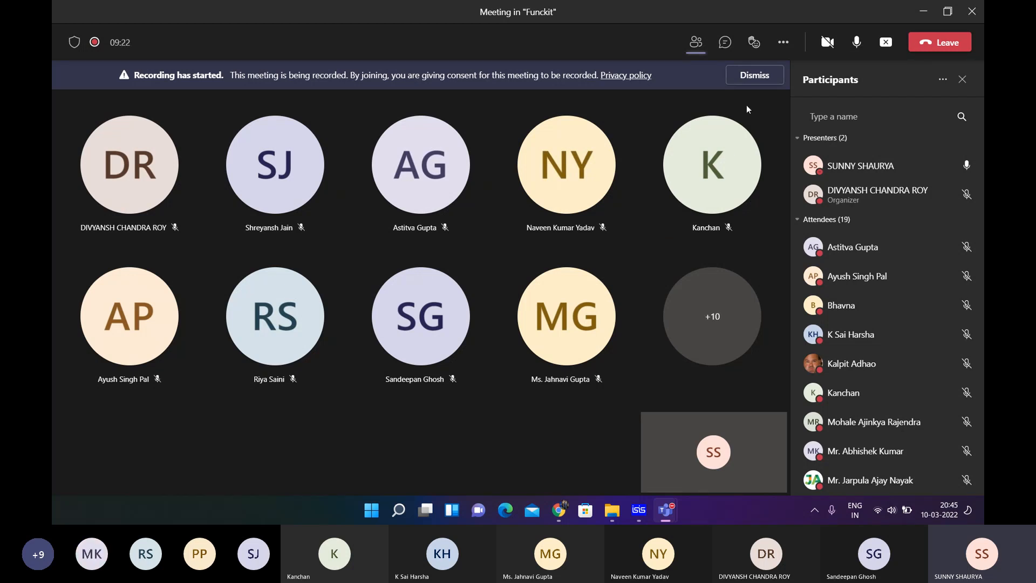
pyautogui.click(755, 76)
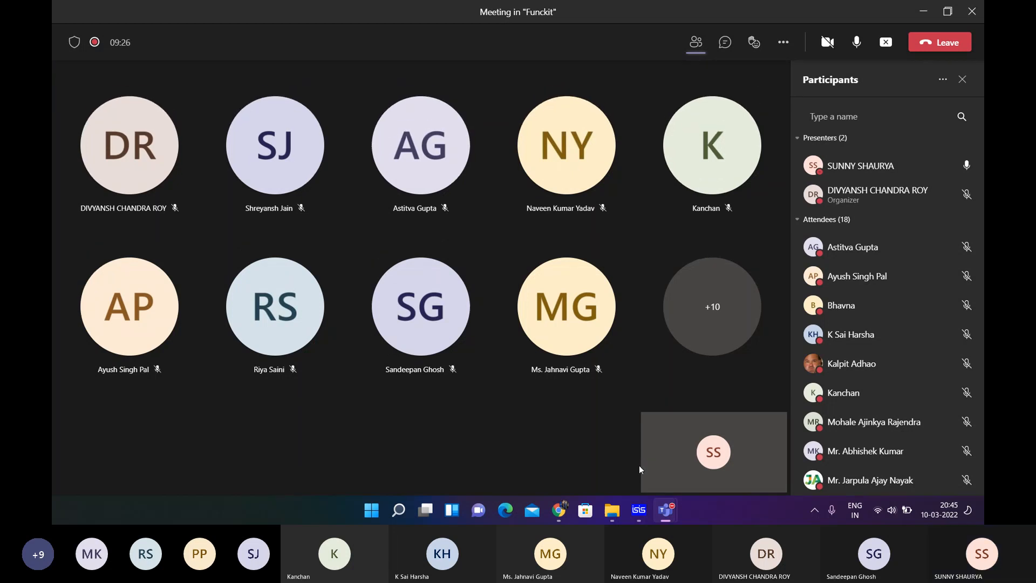
# - Switch to ISIS Professional and add the 7400 two-input NAND gate from the 74STD library to the device list
pyautogui.moveTo(635, 507)
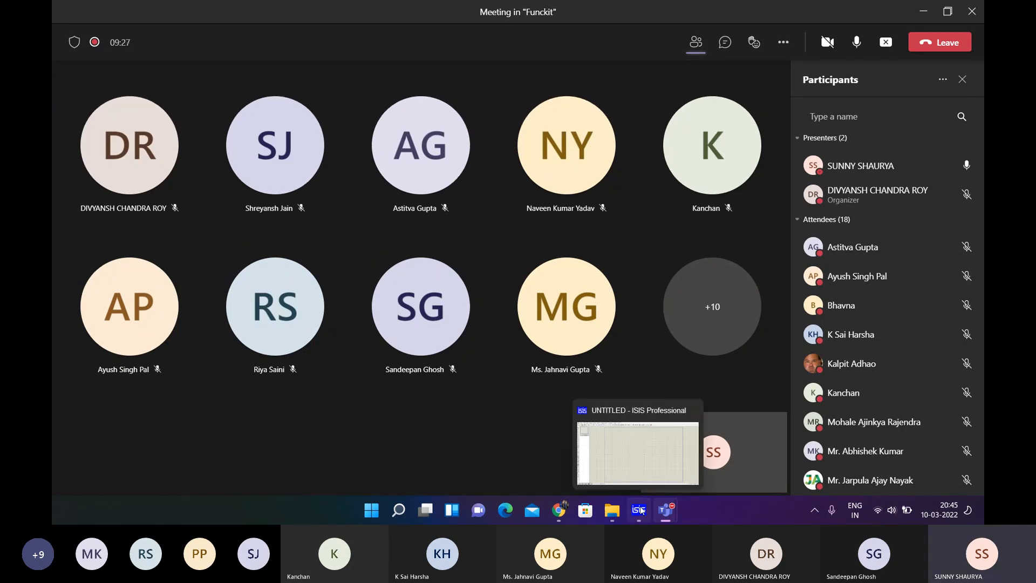
pyautogui.click(639, 510)
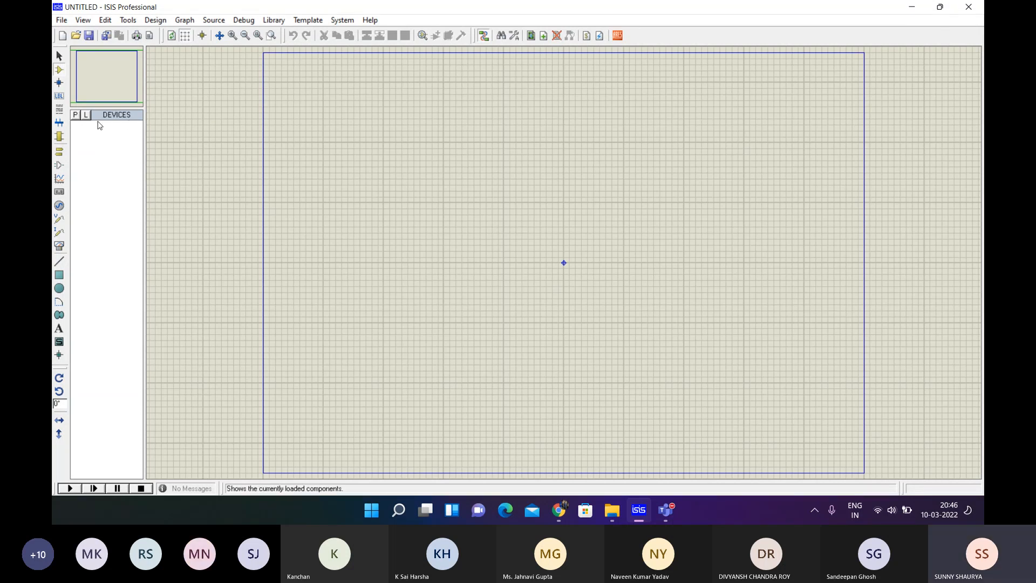
pyautogui.click(75, 115)
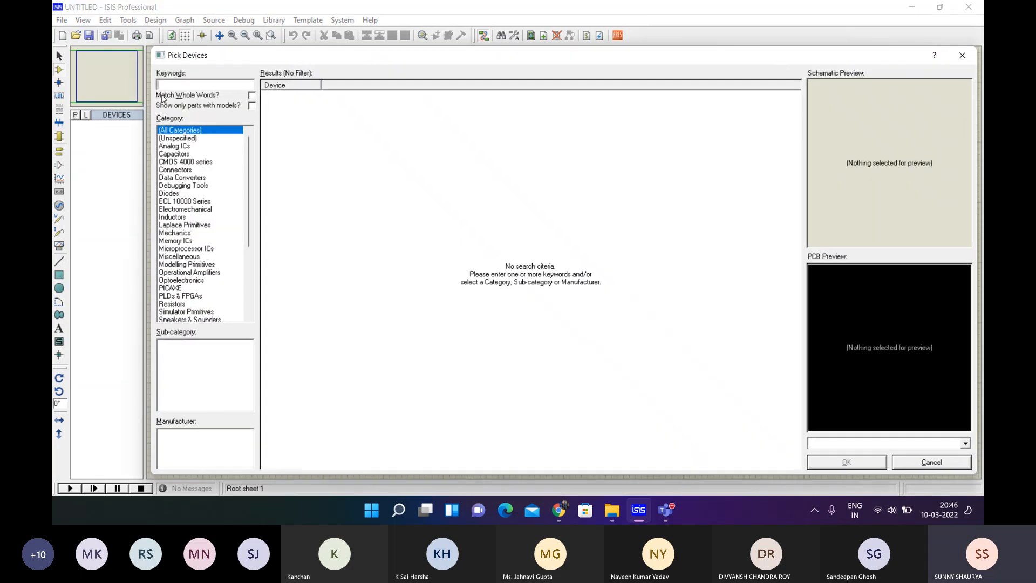
pyautogui.write('7400')
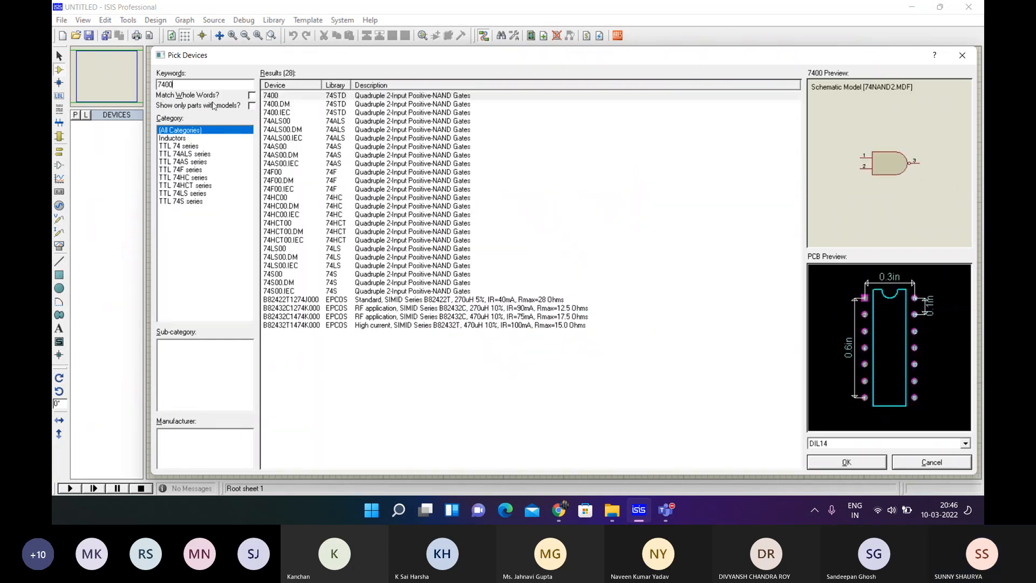
pyautogui.click(416, 97)
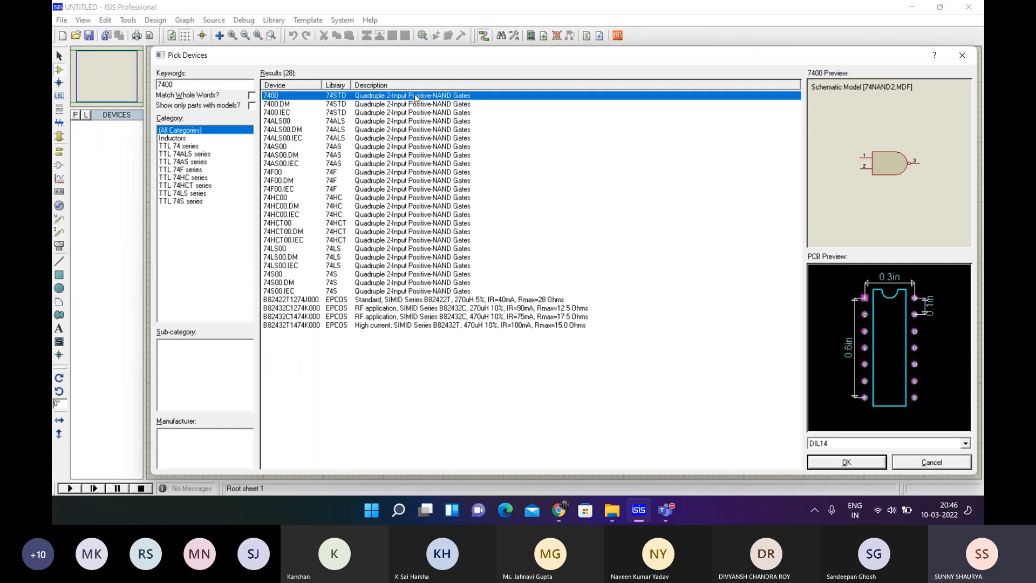
pyautogui.click(845, 467)
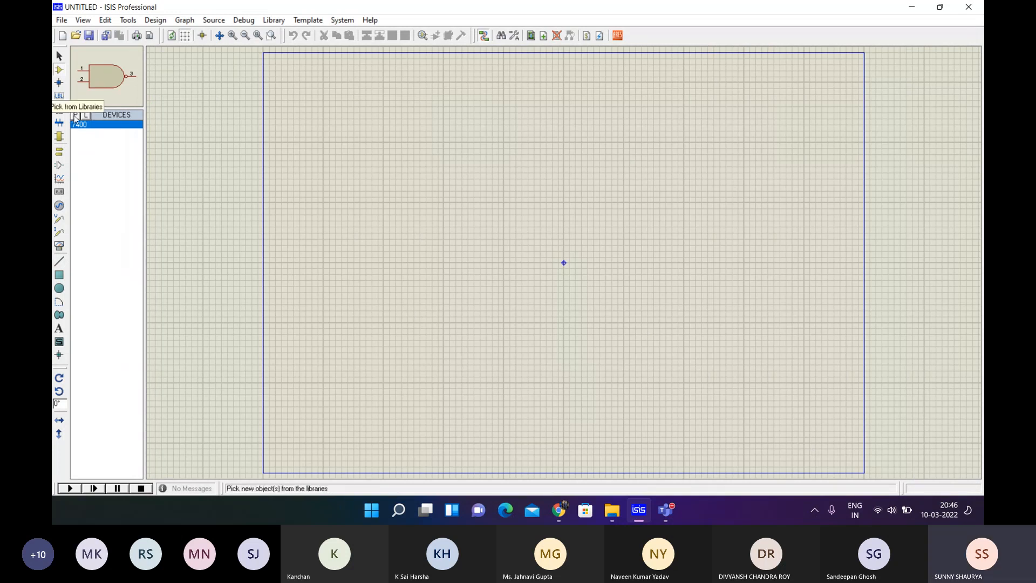
# - Find the LOGICSTATE source with the keyword "logics" and add it to the device list
pyautogui.click(76, 115)
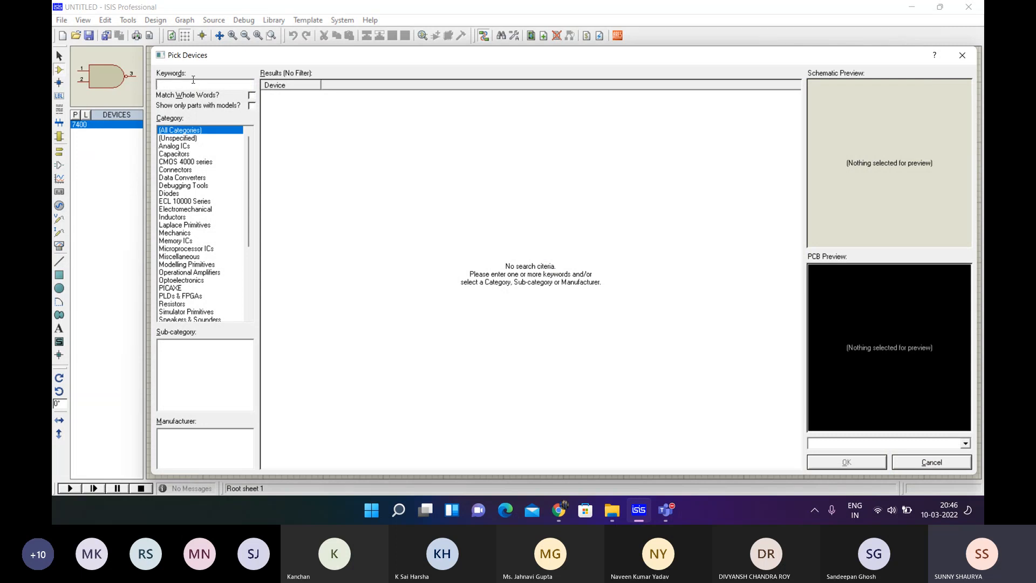
pyautogui.write('logi')
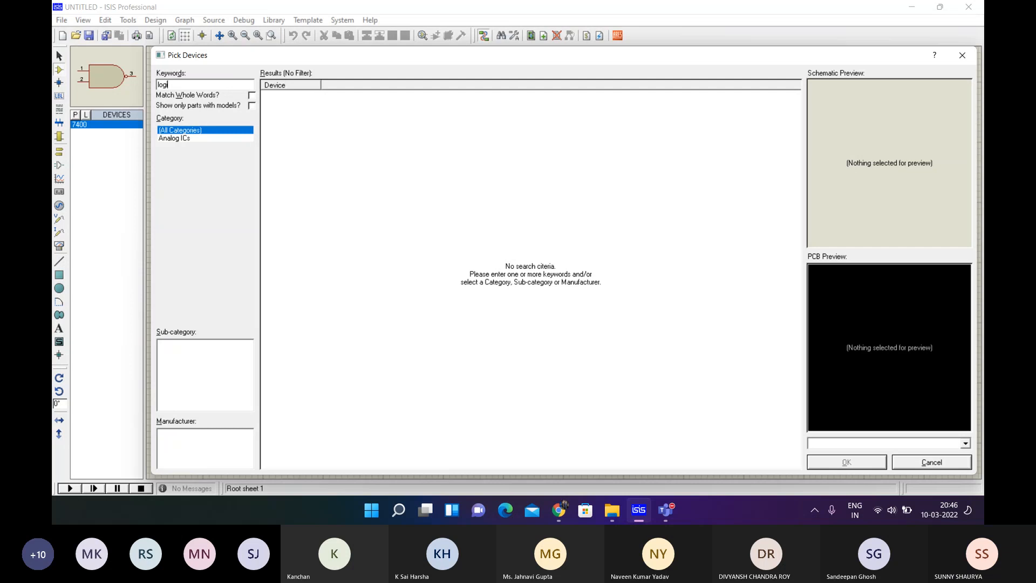
pyautogui.write('cs')
pyautogui.click(371, 96)
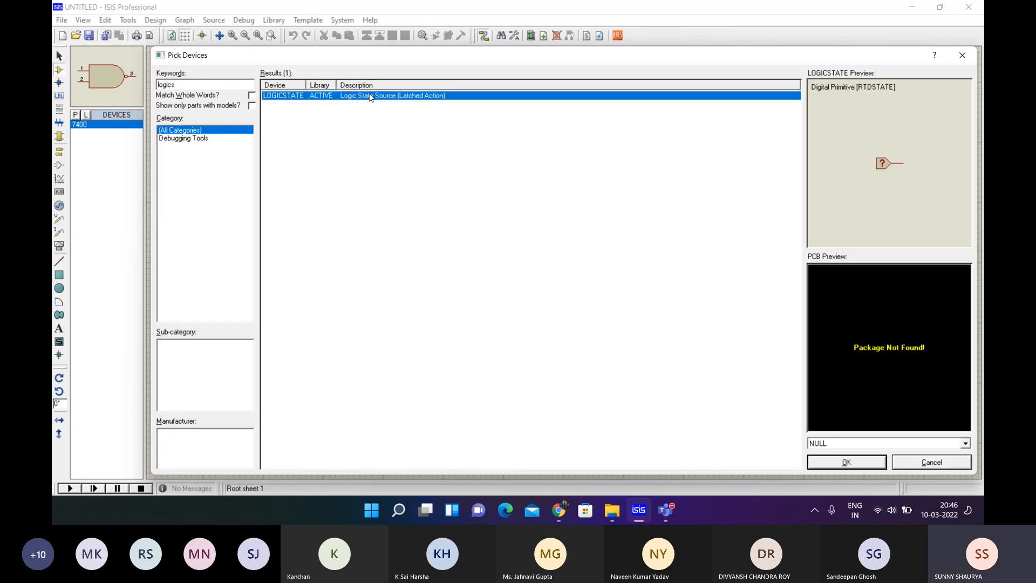
pyautogui.click(836, 459)
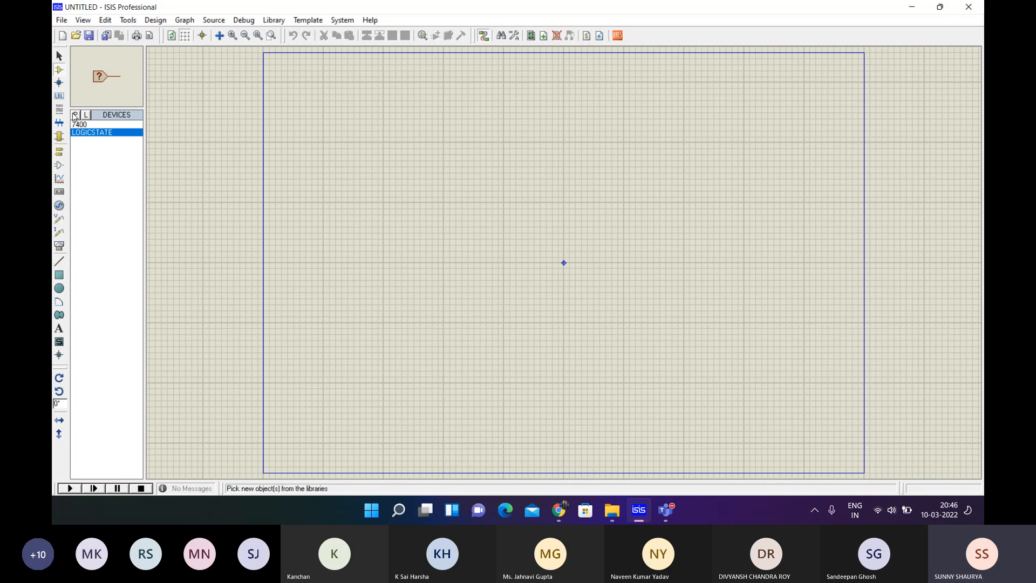
# - Find the large logic state indicator LOGICPROBE (BIG) with the keyword "logicpro" and add it to the device list
pyautogui.click(75, 114)
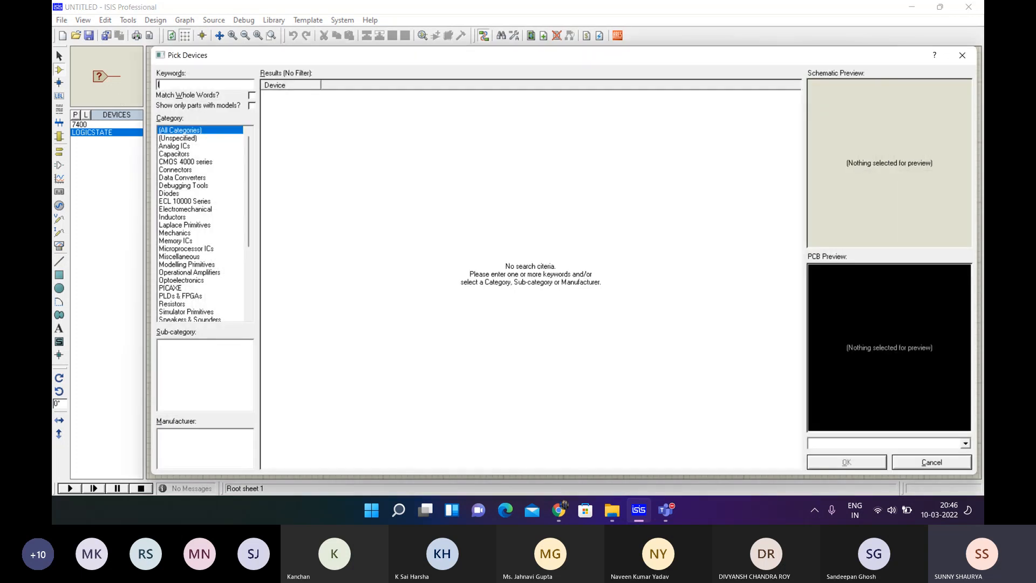
pyautogui.write('logic')
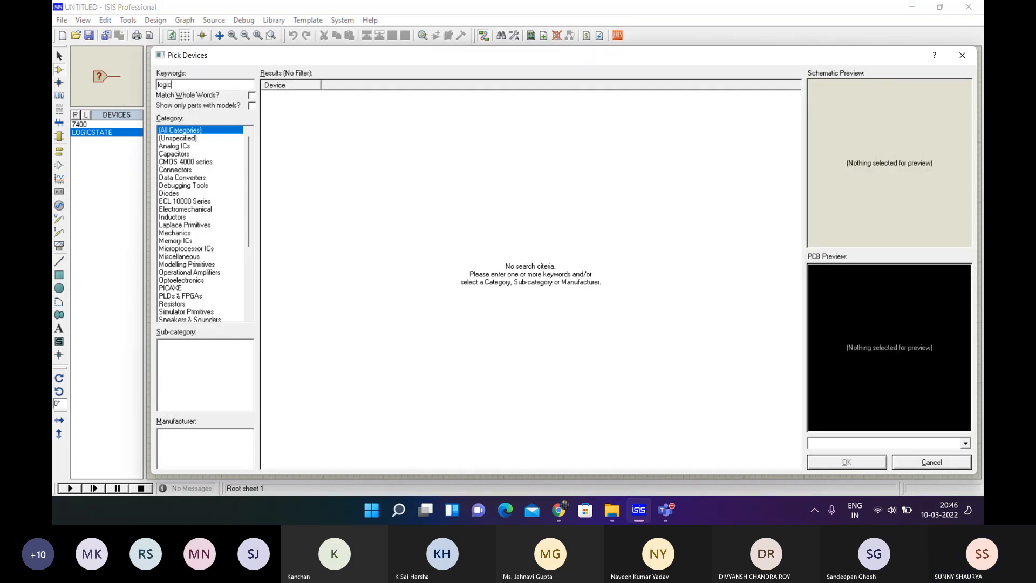
pyautogui.write('pro')
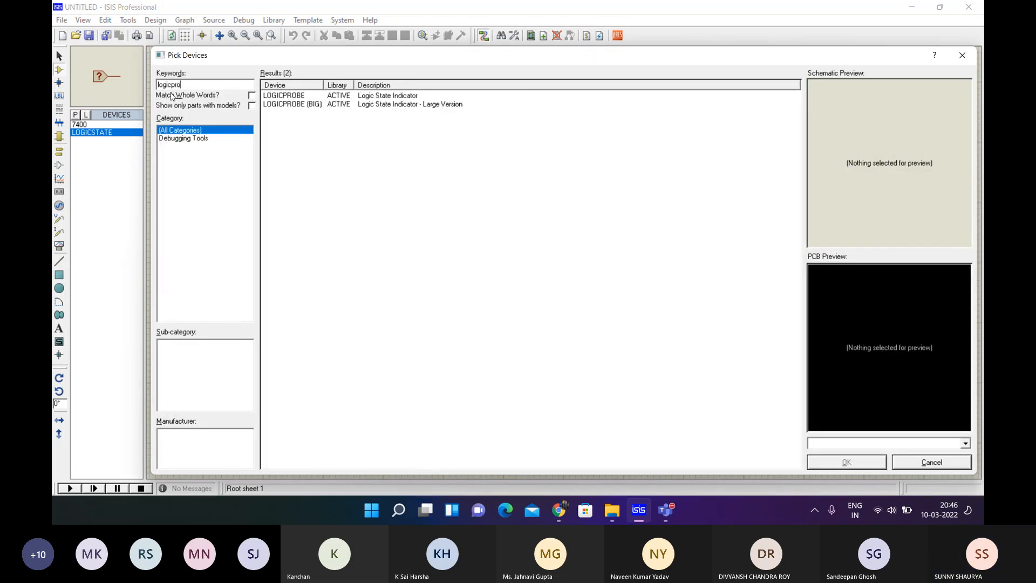
pyautogui.click(286, 105)
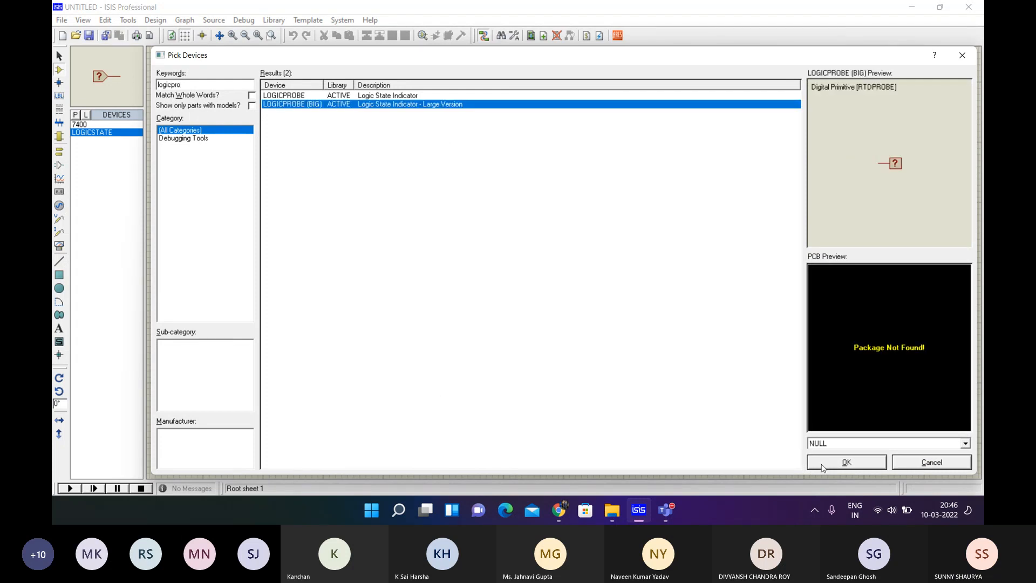
pyautogui.click(822, 467)
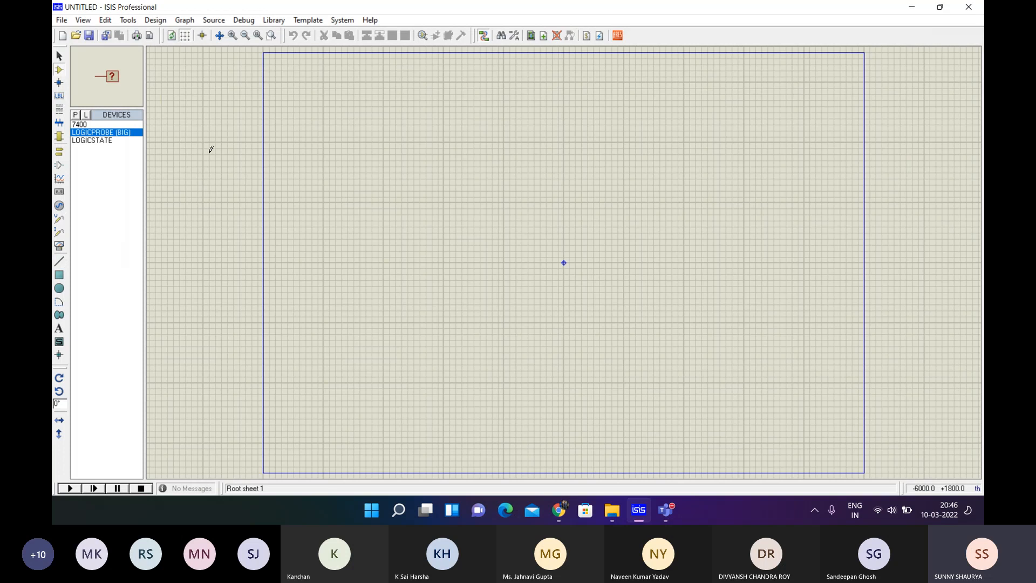
# - Place one 7400 NAND gate on the sheet, above the origin marker
pyautogui.click(123, 126)
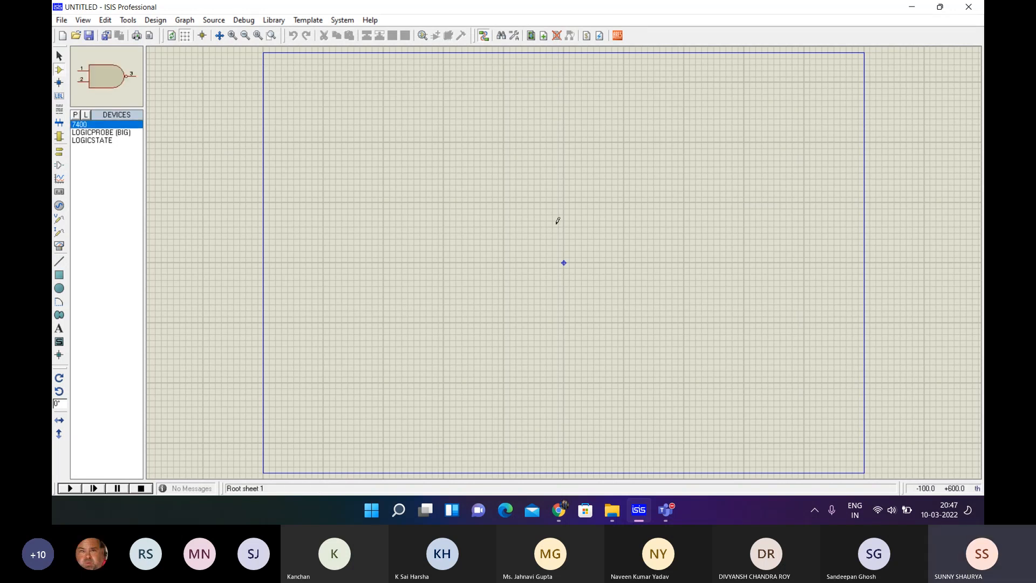
pyautogui.click(518, 174)
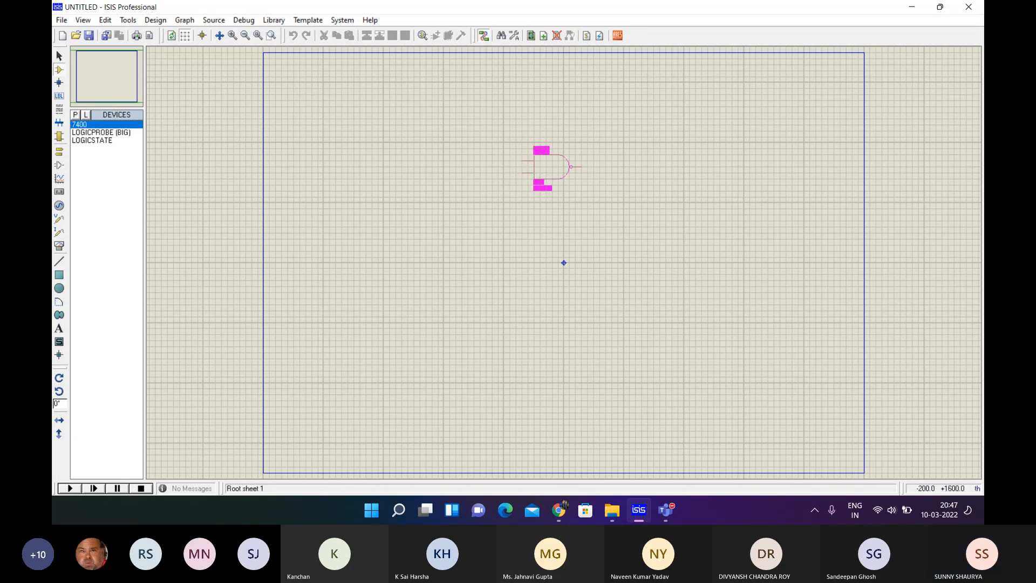
pyautogui.click(551, 174)
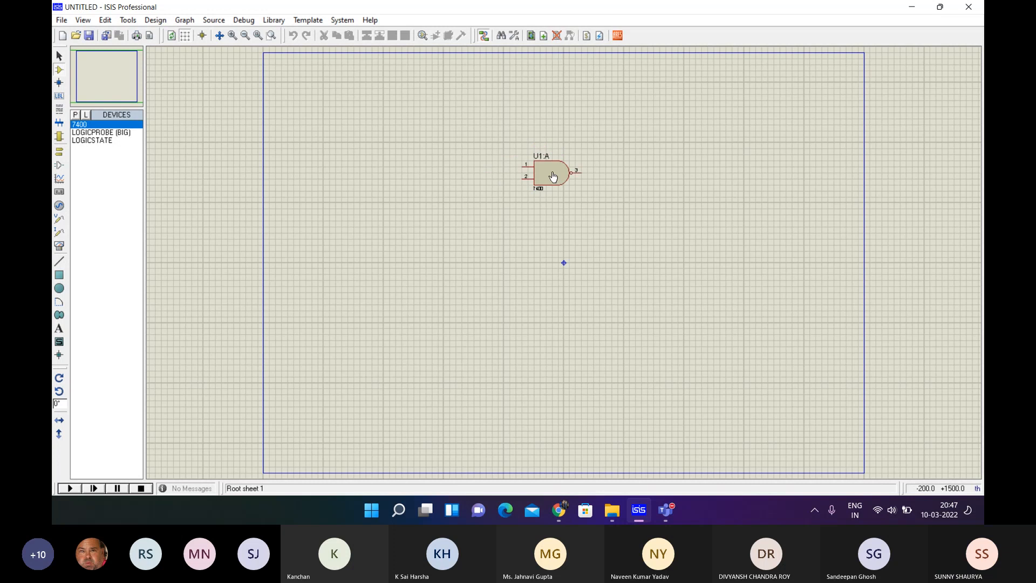
# - Place two LOGICSTATE sources beside the NAND gate's inputs and a LOGICPROBE (BIG) beyond its output
pyautogui.click(92, 140)
pyautogui.click(463, 157)
pyautogui.click(482, 165)
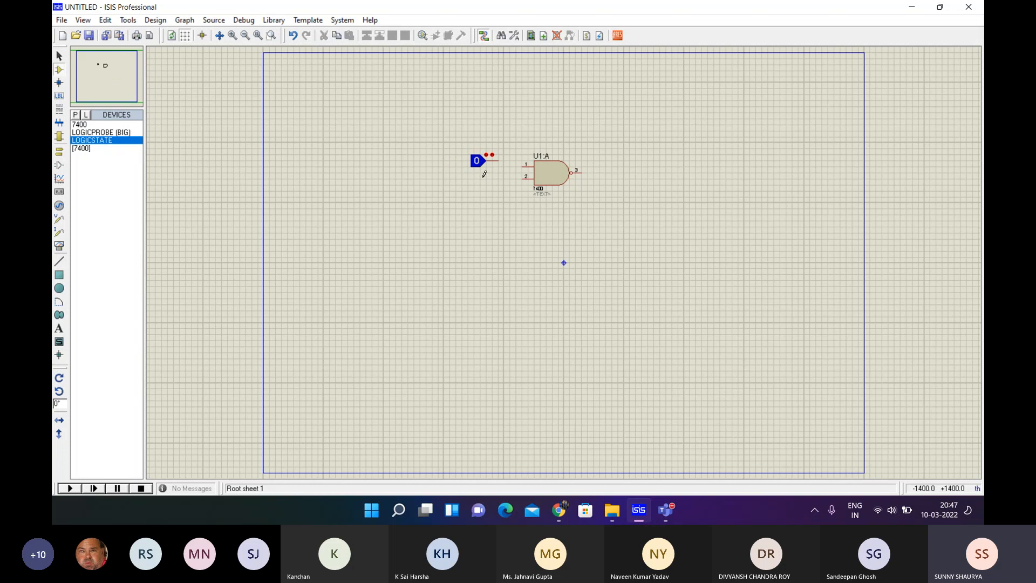
pyautogui.click(481, 179)
pyautogui.click(484, 183)
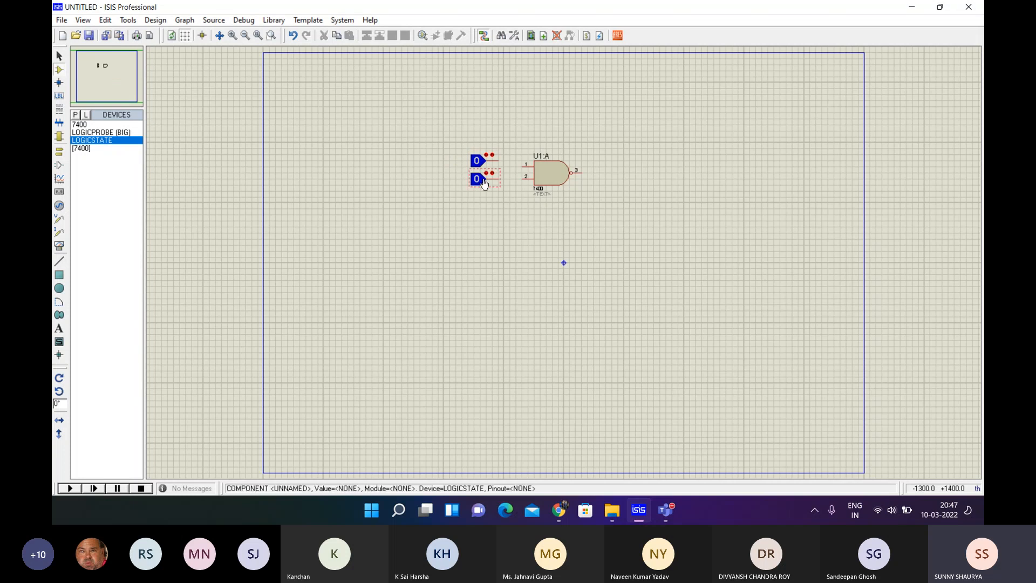
pyautogui.click(118, 132)
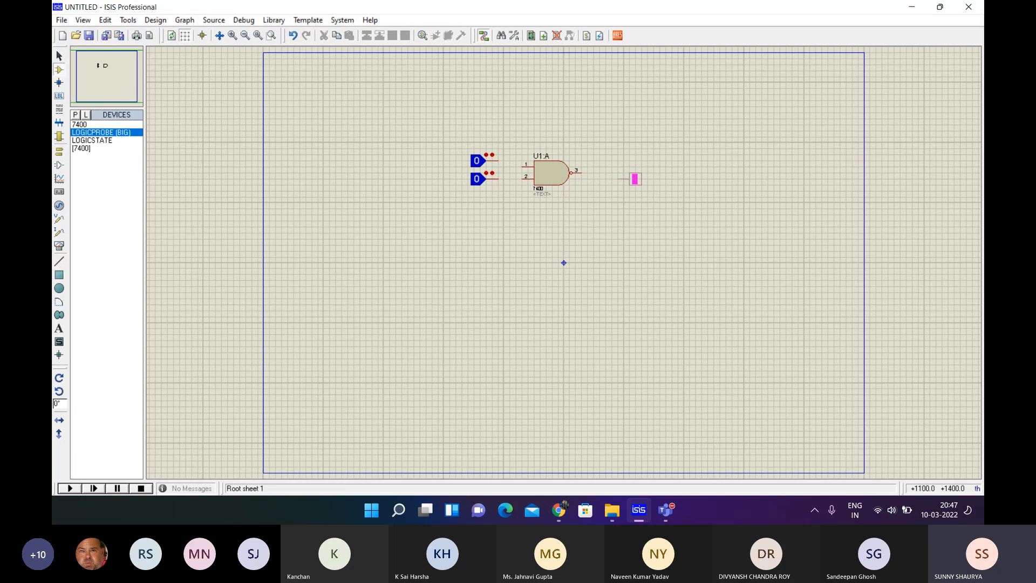
pyautogui.click(635, 172)
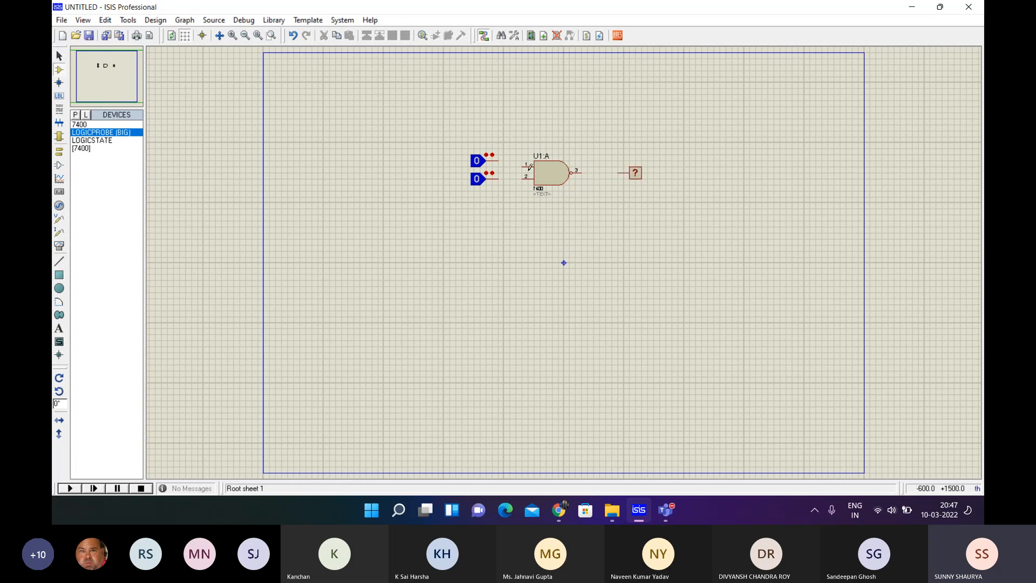
# - Wire the two logic states to NAND gate pins 1 and 2, and output pin 3 to the logic probe
pyautogui.click(497, 161)
pyautogui.click(518, 165)
pyautogui.click(499, 178)
pyautogui.click(526, 177)
pyautogui.click(576, 173)
pyautogui.click(620, 171)
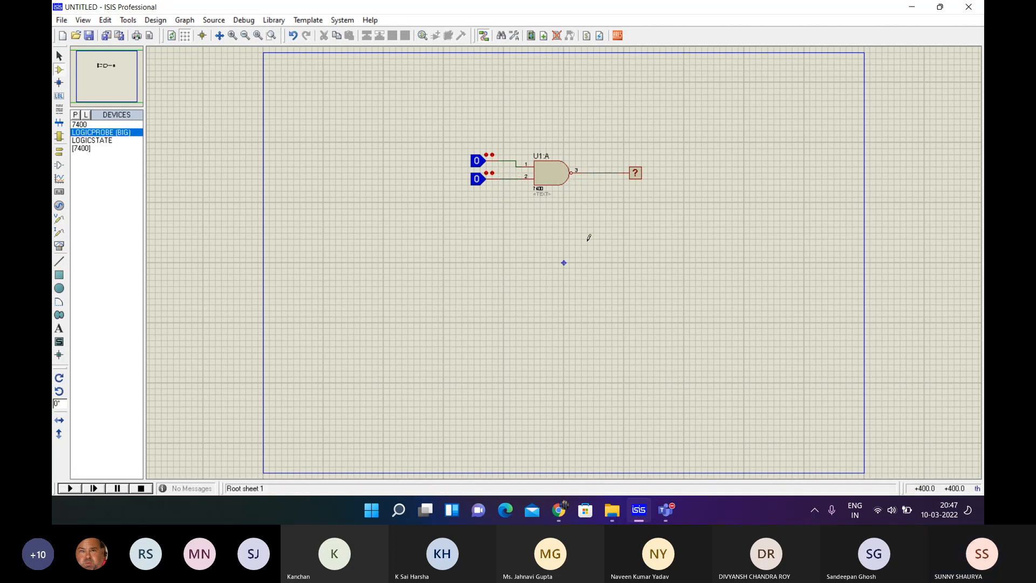
# - Test the NAND gate in a simulation run by toggling its two logic inputs, finishing with both at 1, and stop the simulation
pyautogui.scroll(1, 564, 261)
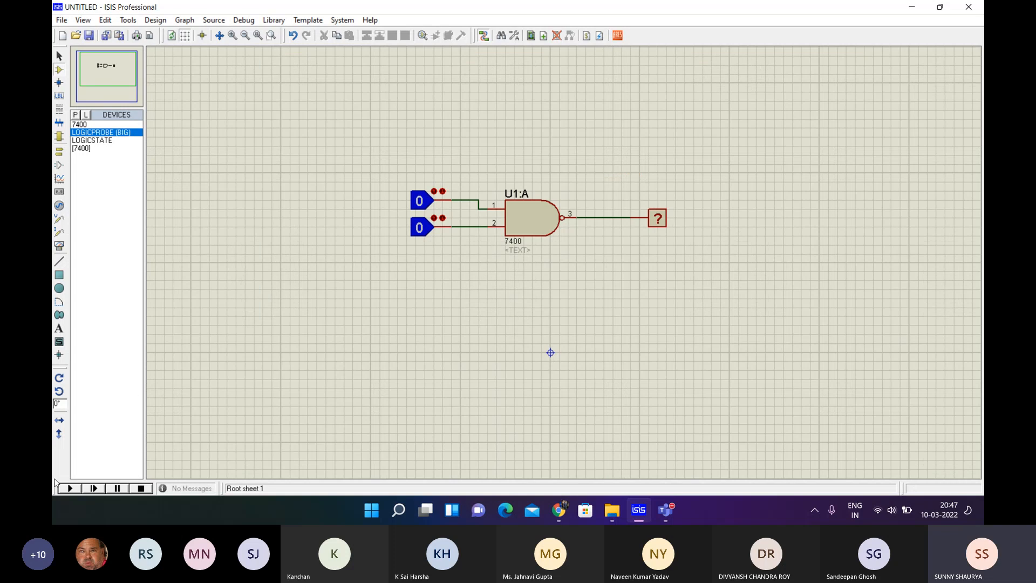
pyautogui.click(66, 487)
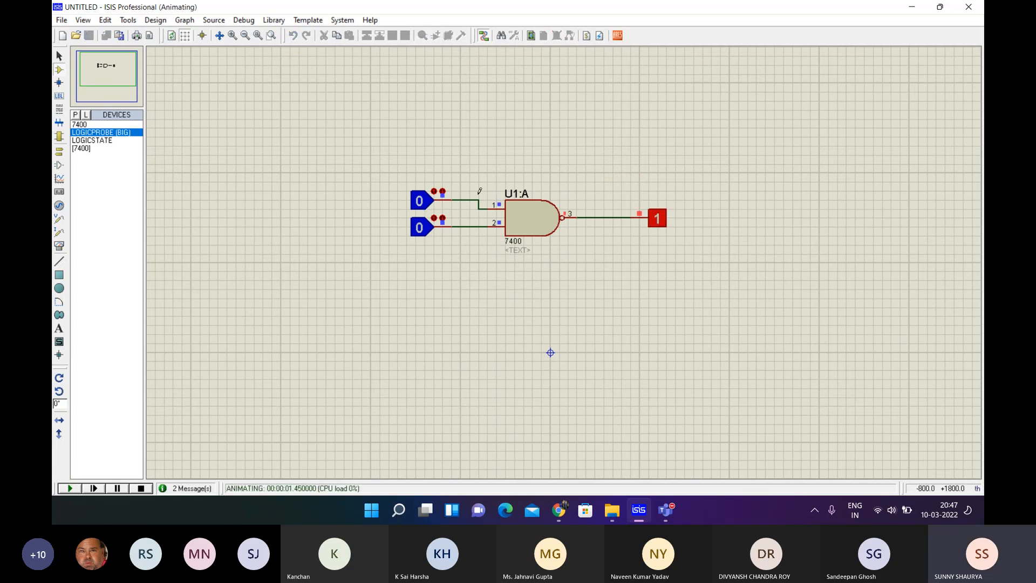
pyautogui.click(423, 203)
pyautogui.click(423, 203)
pyautogui.click(426, 227)
pyautogui.click(419, 206)
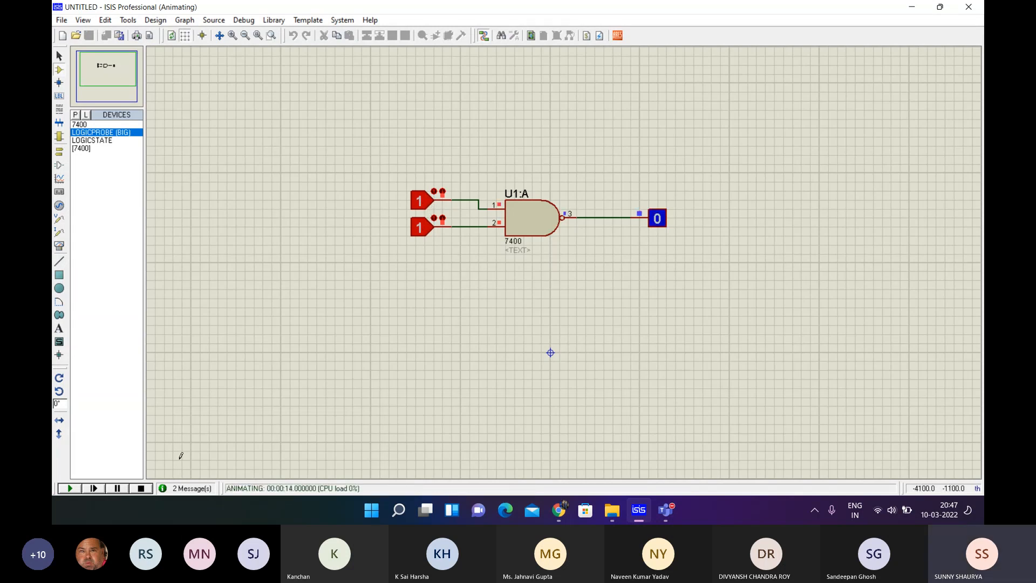
pyautogui.click(141, 489)
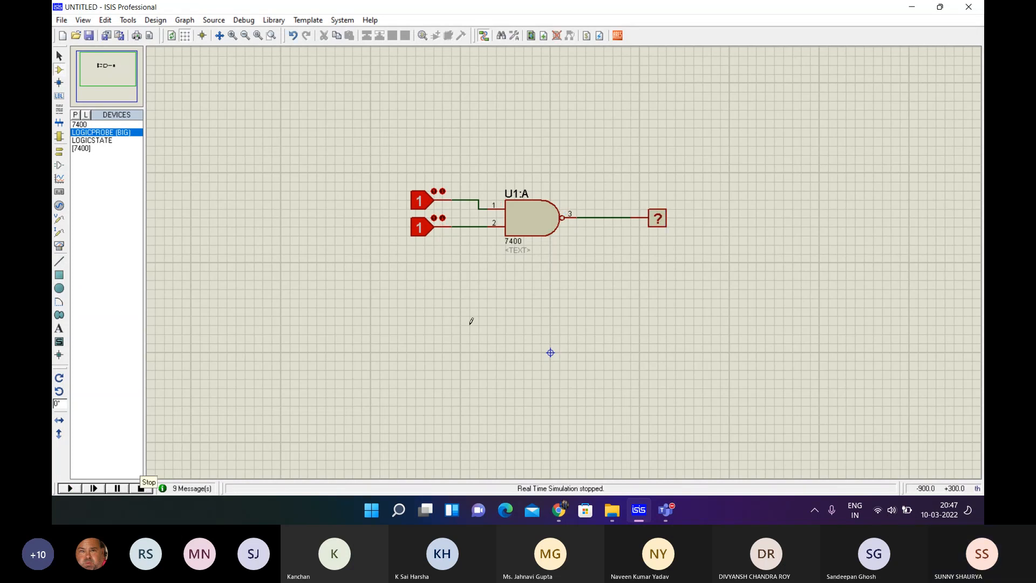
# - Add the 74283 4-bit binary full adder from the 74STD library to the device list
pyautogui.press('F7')
pyautogui.scroll(-1, 676, 343)
pyautogui.scroll(3, 652, 349)
pyautogui.scroll(-1, 280, 186)
pyautogui.scroll(-1, 308, 196)
pyautogui.scroll(2, 327, 172)
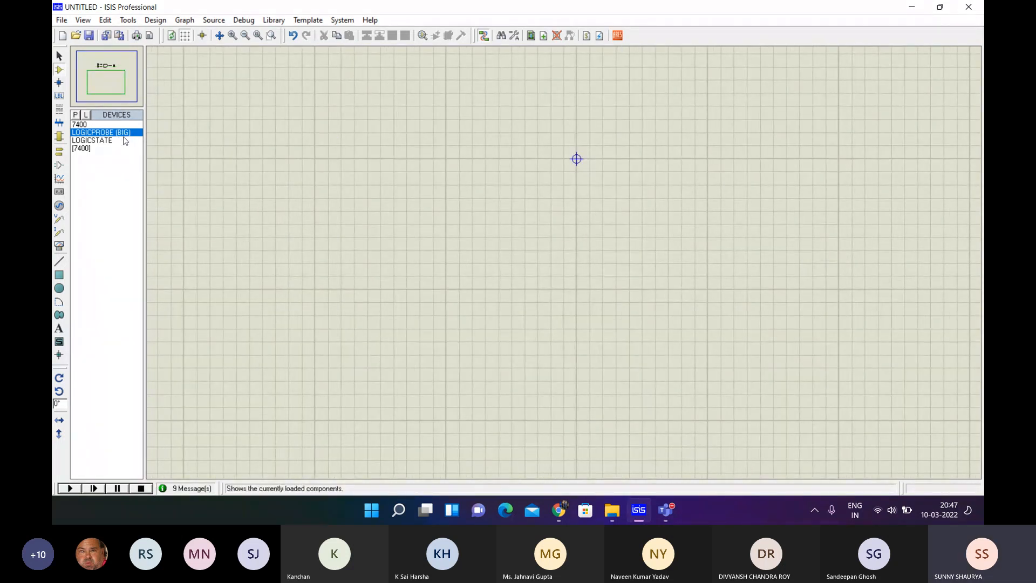
pyautogui.click(75, 114)
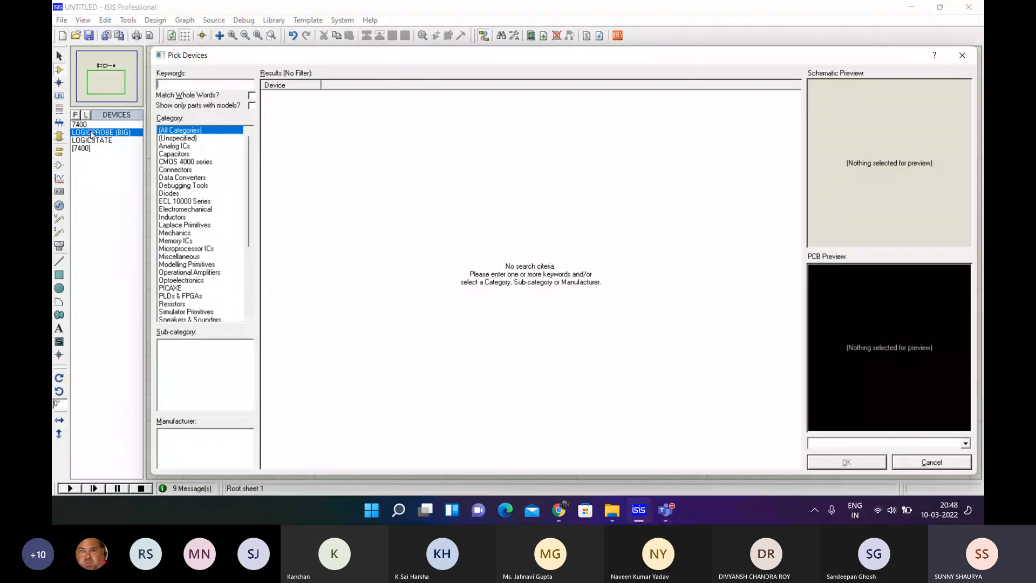
pyautogui.write('7')
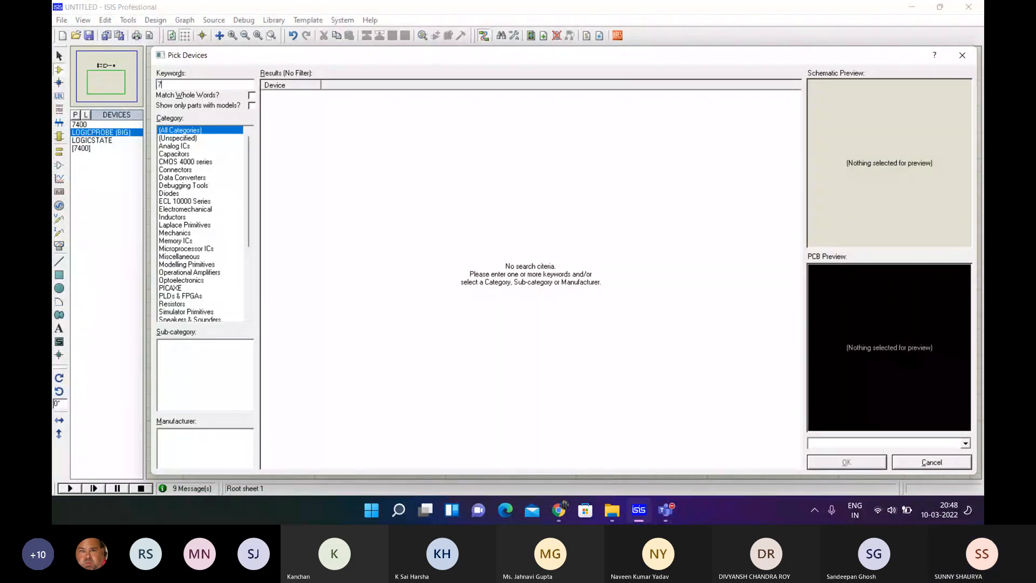
pyautogui.write('4283')
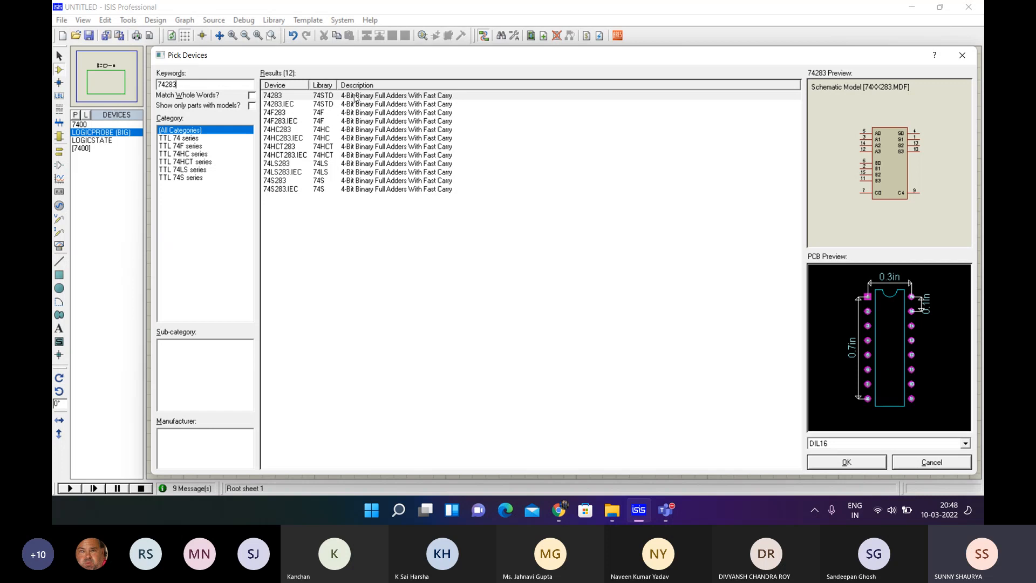
pyautogui.click(360, 97)
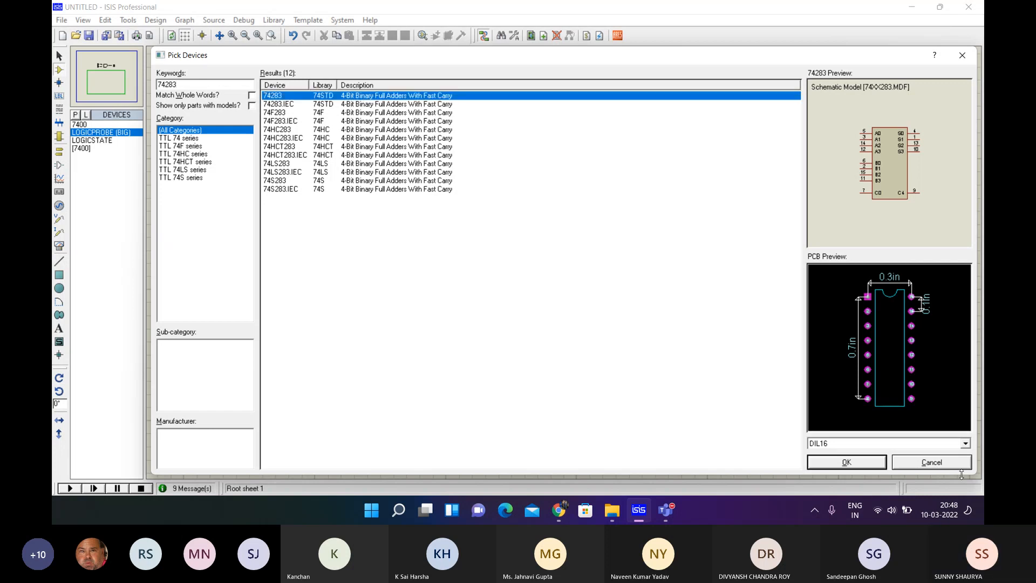
pyautogui.click(855, 467)
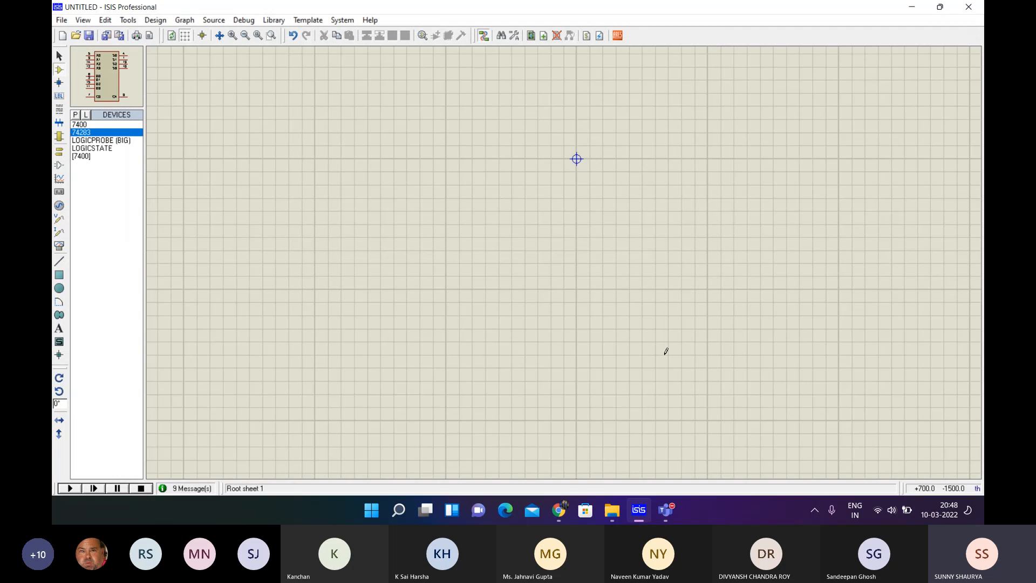
# - Place the 74283 adder on the sheet and two stacks of four LOGICSTATE sources on its input side
pyautogui.click(596, 237)
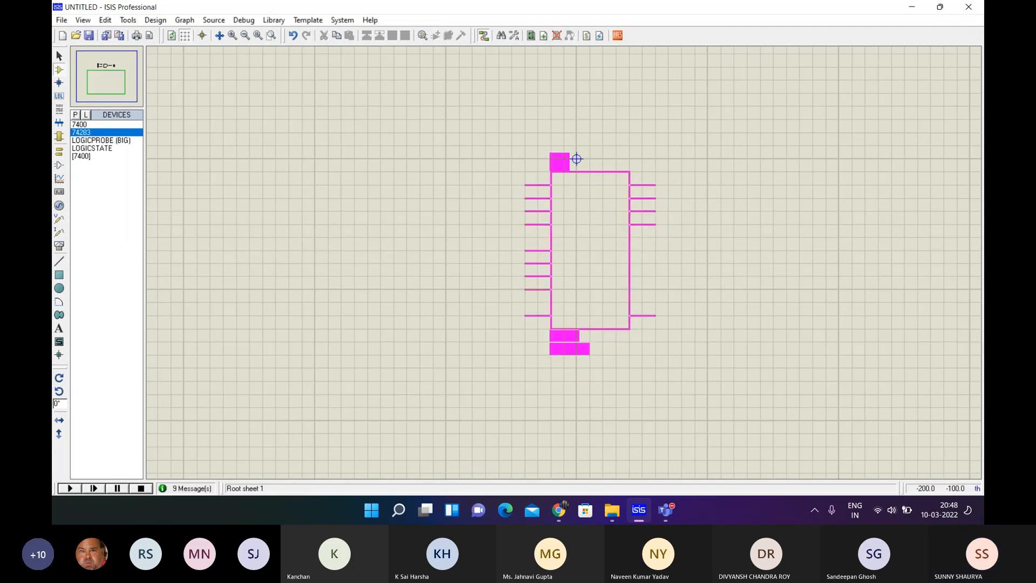
pyautogui.click(550, 246)
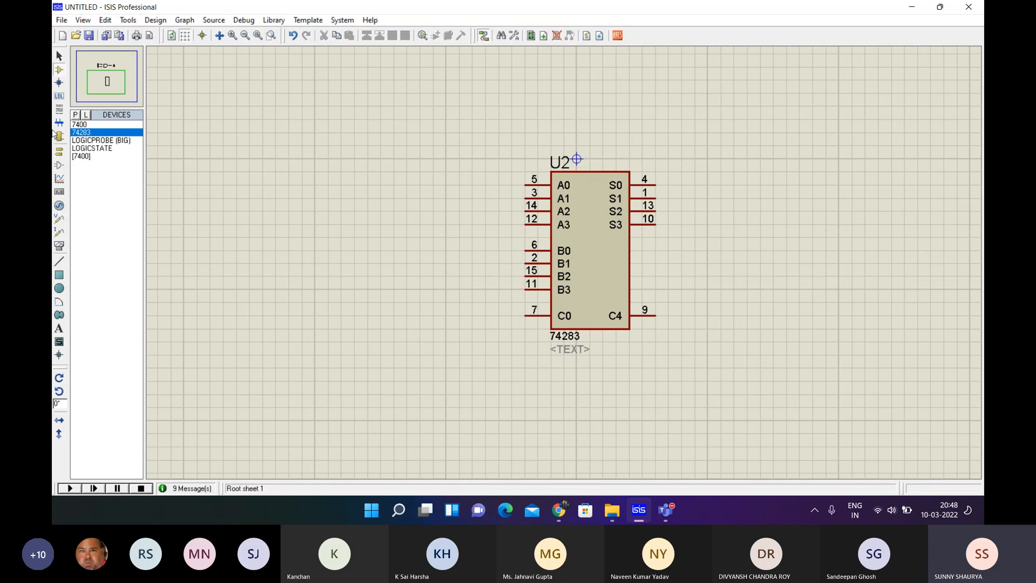
pyautogui.click(92, 148)
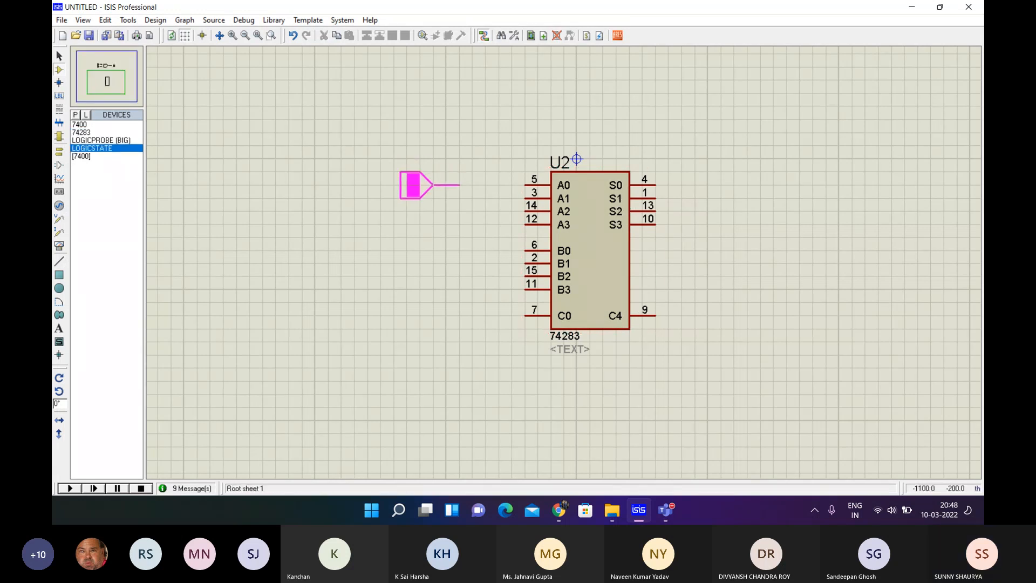
pyautogui.click(413, 169)
pyautogui.click(388, 198)
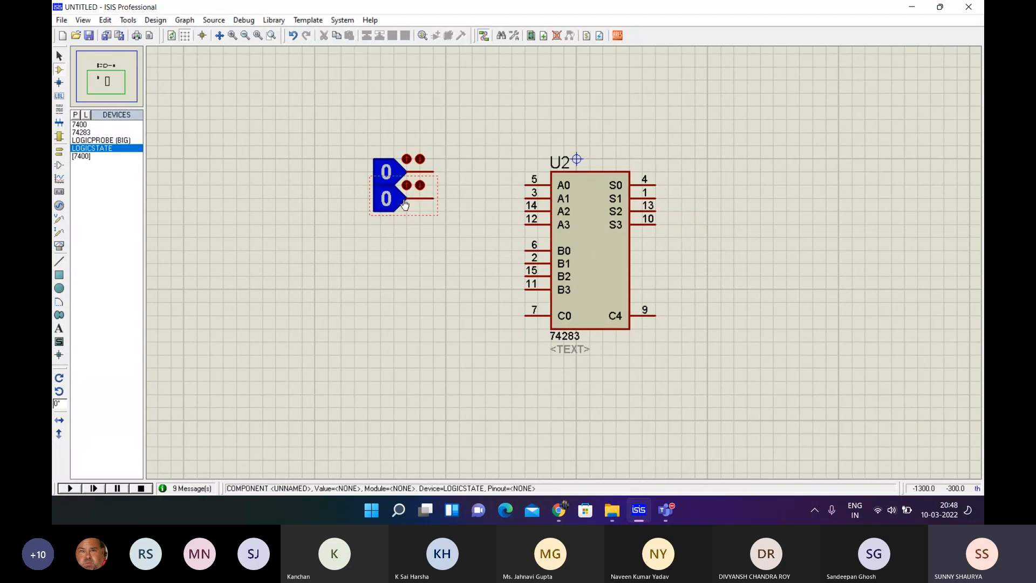
pyautogui.click(388, 224)
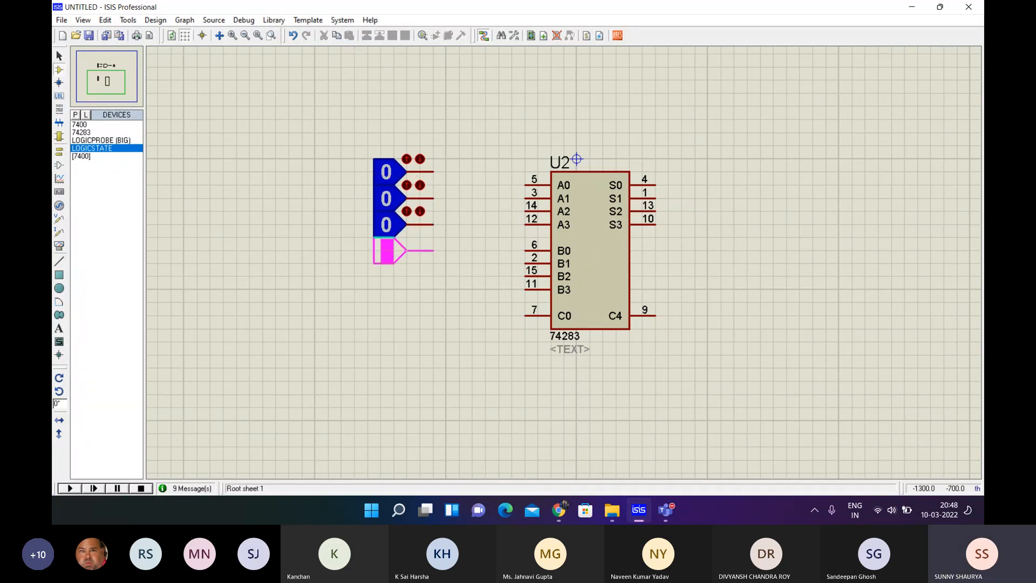
pyautogui.click(389, 250)
pyautogui.click(400, 319)
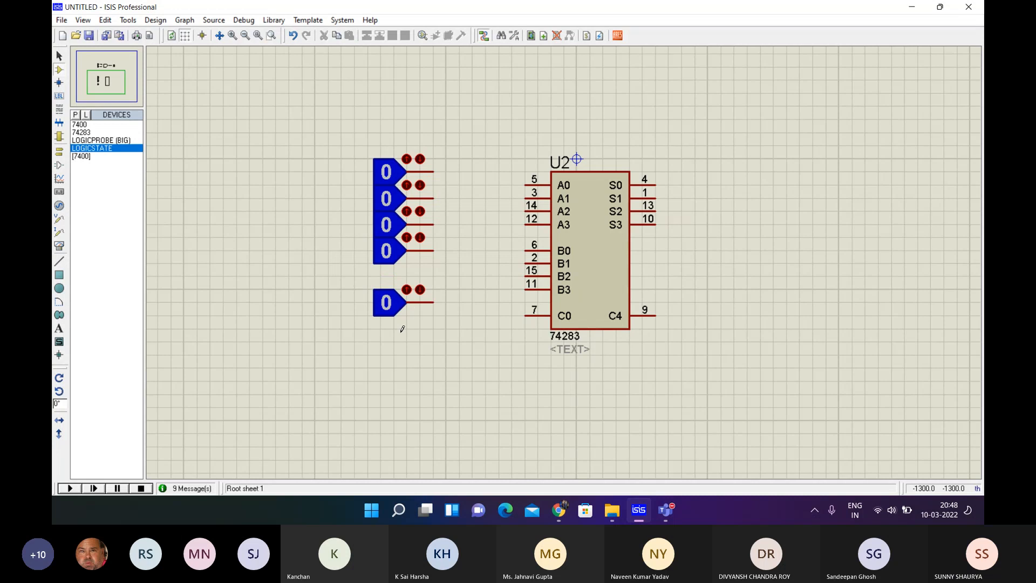
pyautogui.click(402, 330)
pyautogui.click(402, 356)
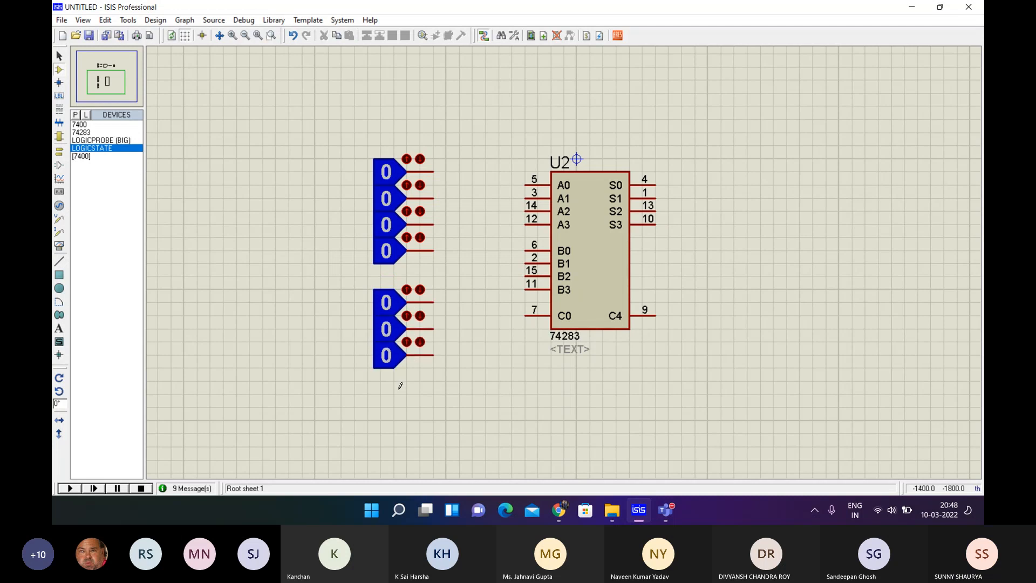
pyautogui.click(402, 383)
# - Wire the upper four logic states in order to the adder's A0, A1, A2 and A3 inputs
pyautogui.click(433, 172)
pyautogui.click(525, 184)
pyautogui.click(433, 198)
pyautogui.click(525, 198)
pyautogui.click(433, 225)
pyautogui.click(525, 211)
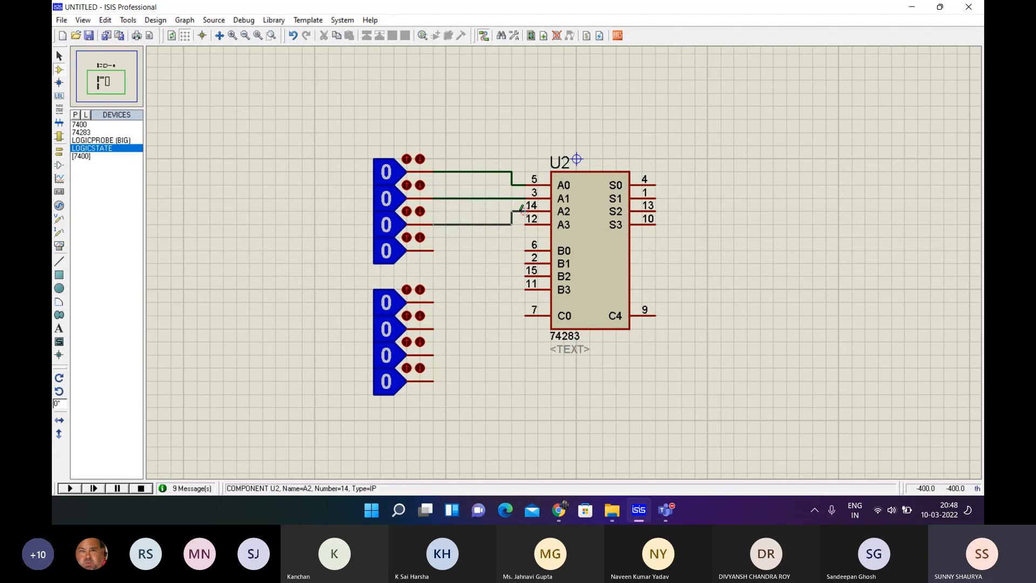
pyautogui.click(433, 251)
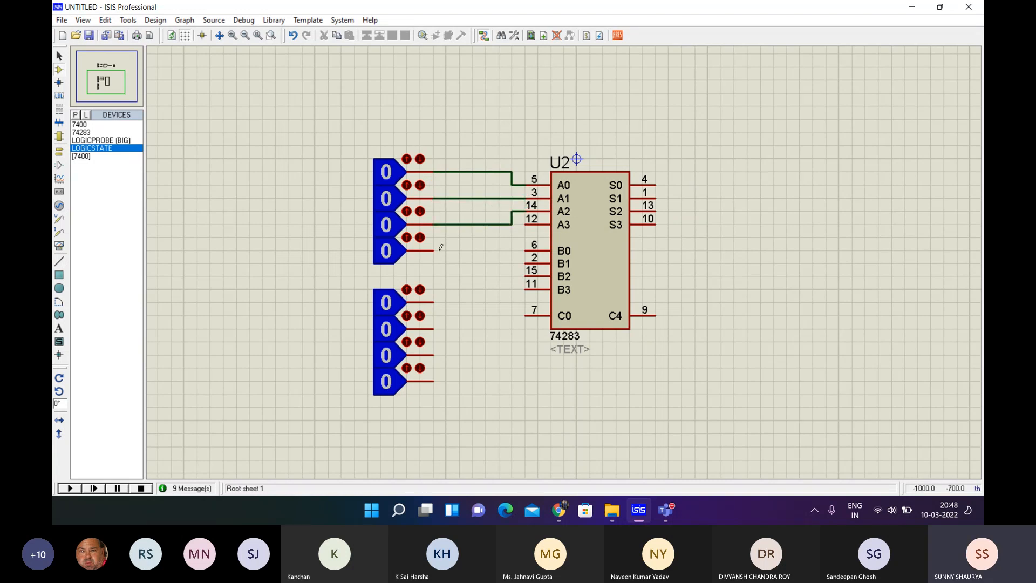
pyautogui.click(531, 219)
# - Wire the lower four logic states in order to the adder's B0, B1, B2 and B3 inputs
pyautogui.click(433, 302)
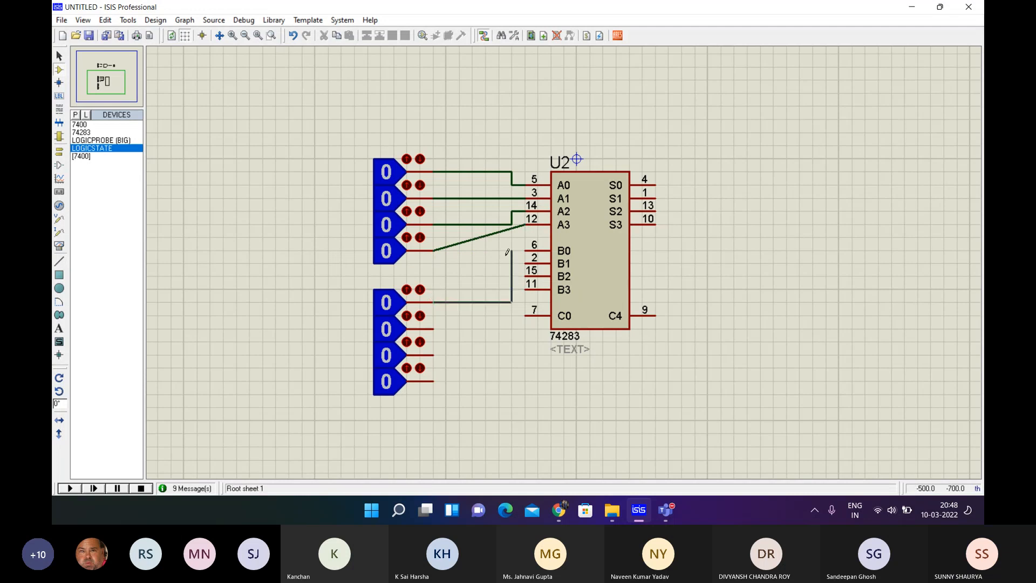
pyautogui.click(523, 249)
pyautogui.click(433, 329)
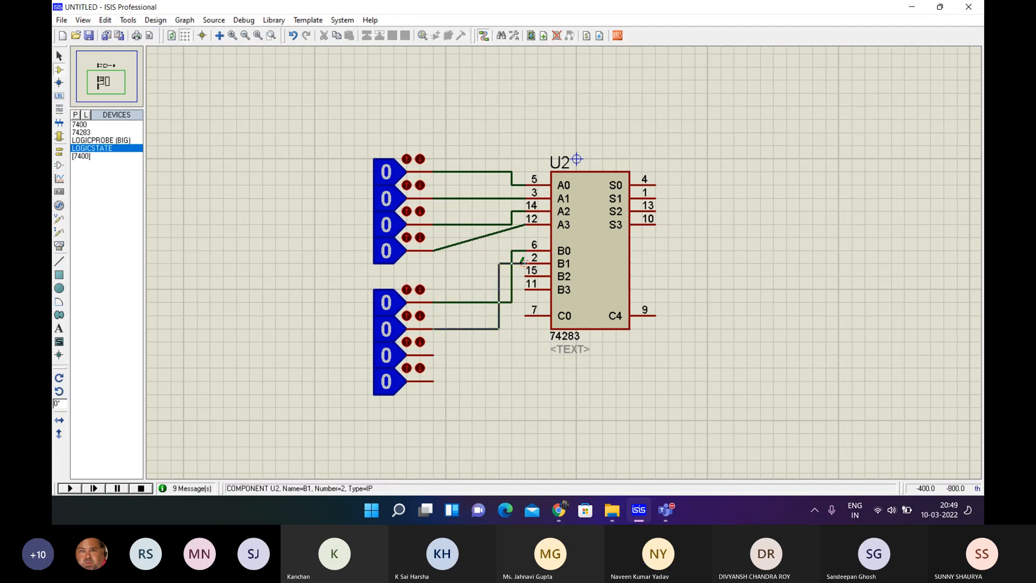
pyautogui.click(523, 264)
pyautogui.click(433, 355)
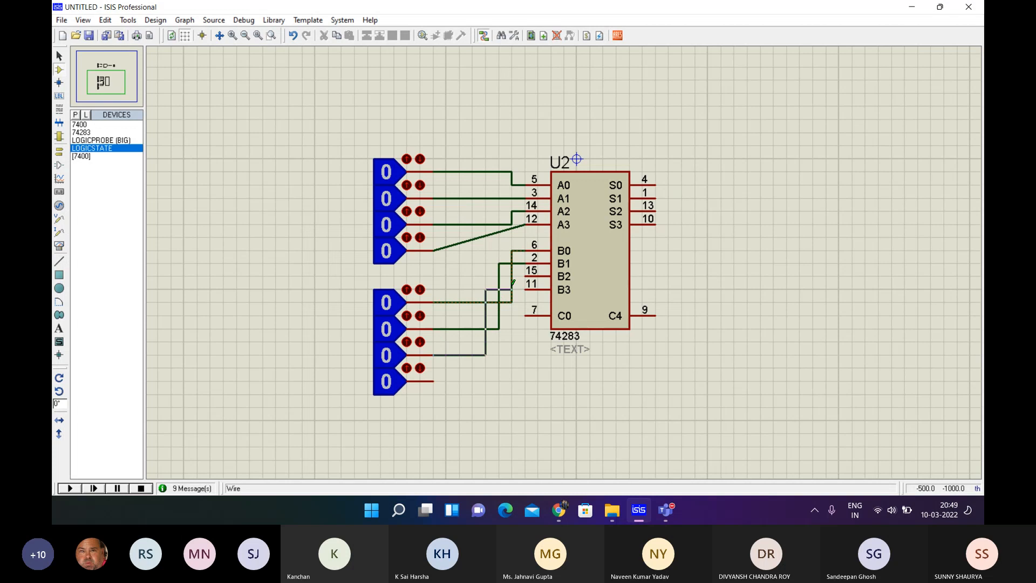
pyautogui.click(526, 275)
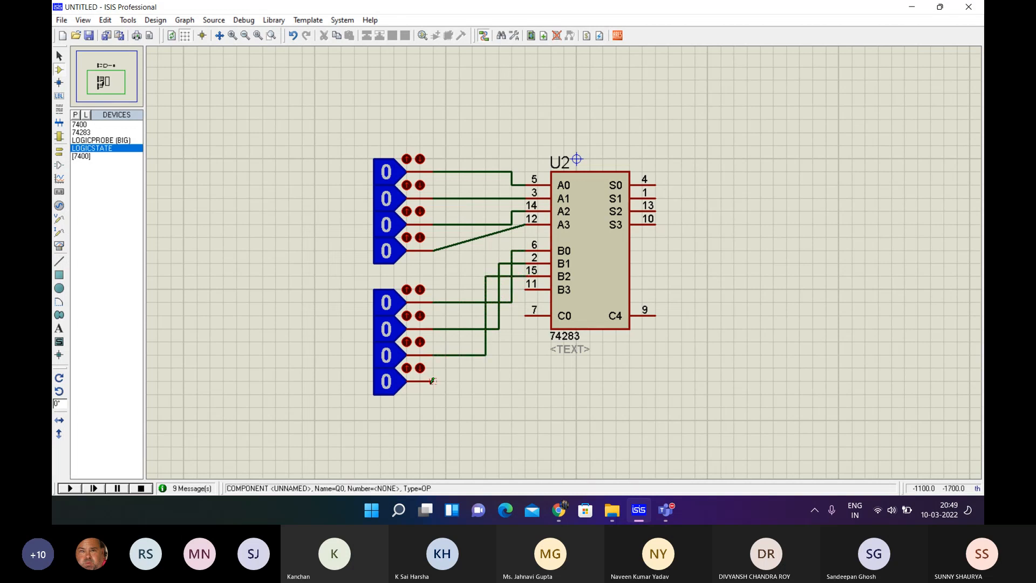
pyautogui.click(432, 381)
pyautogui.click(526, 289)
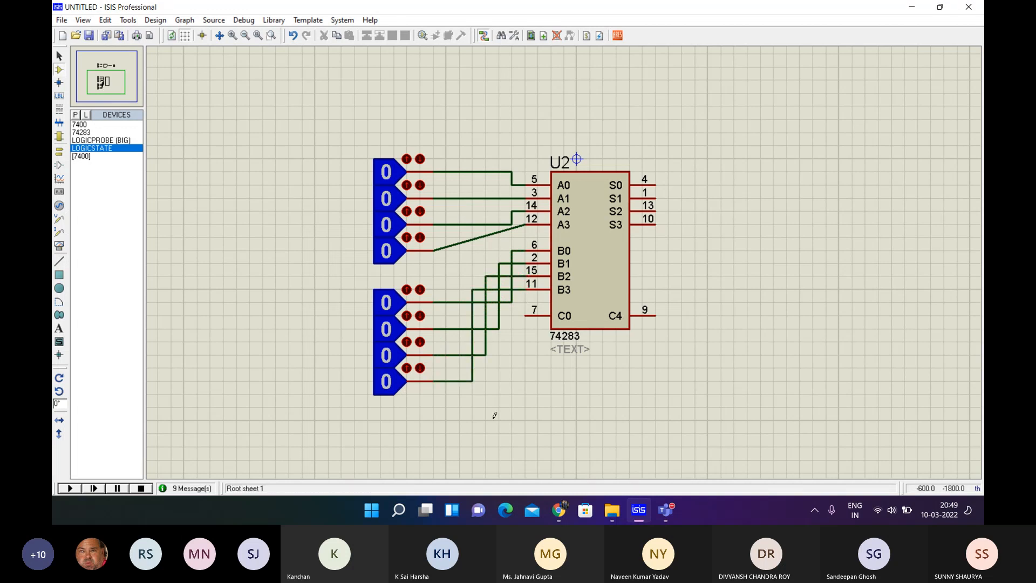
# - Place a ninth LOGICSTATE below the two stacks and wire it to the adder's carry input C0
pyautogui.click(451, 414)
pyautogui.click(485, 420)
pyautogui.click(524, 316)
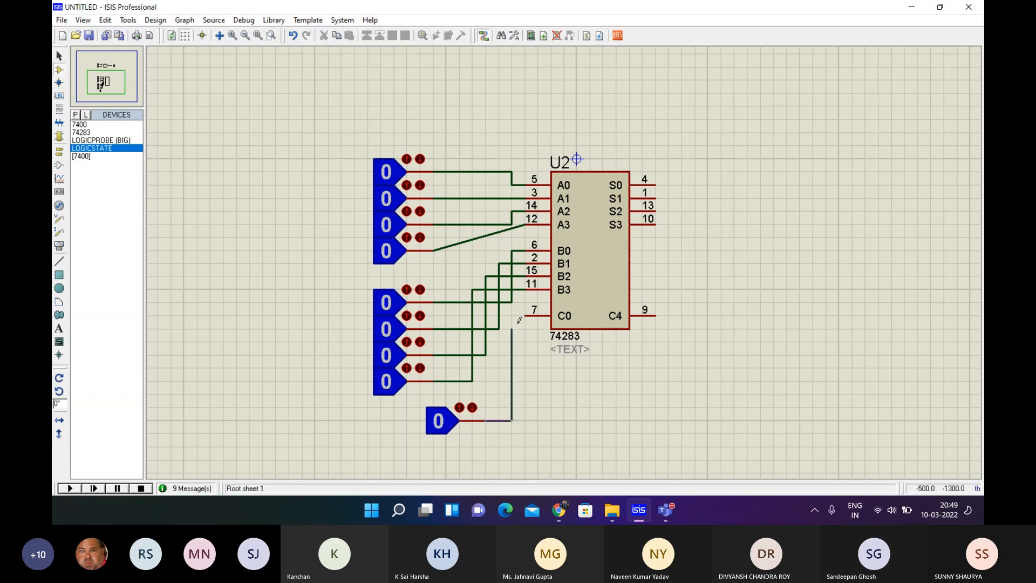
# - Place four stacked LOGICPROBE (BIG) probes beyond the adder's sum outputs and a fifth one near carry output C4
pyautogui.click(115, 141)
pyautogui.click(755, 181)
pyautogui.click(773, 158)
pyautogui.click(766, 182)
pyautogui.click(773, 184)
pyautogui.click(767, 211)
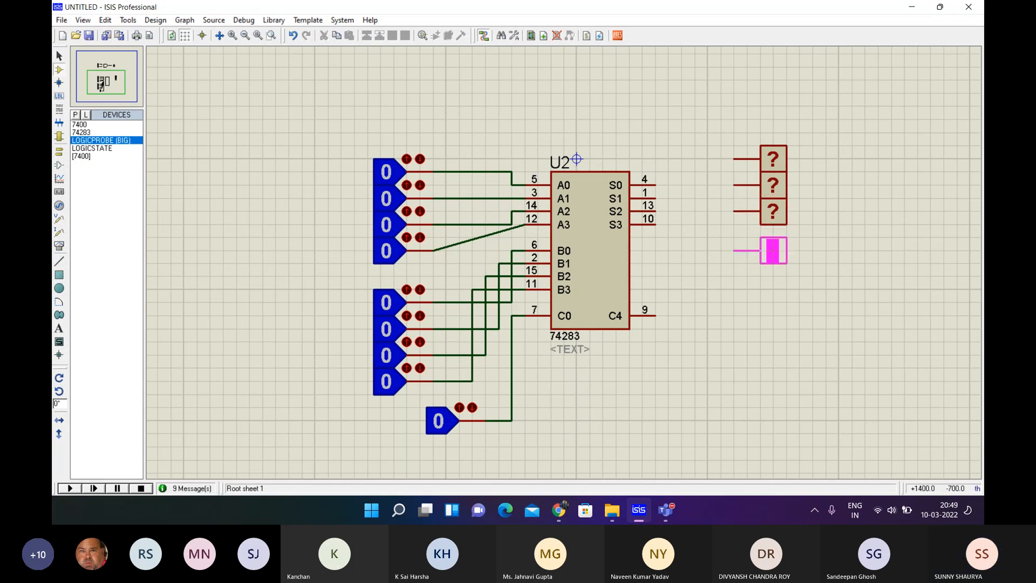
pyautogui.click(767, 237)
pyautogui.click(767, 328)
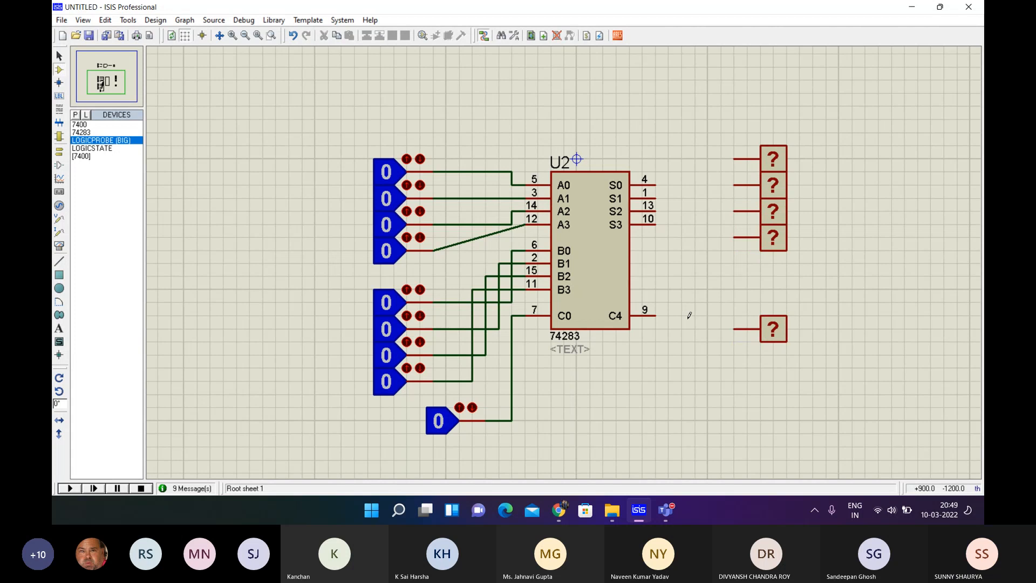
# - Wire carry output C4 to the separate probe and sum outputs S3 to S0 to the four stacked probes, with S0 on the uppermost
pyautogui.click(655, 315)
pyautogui.click(733, 329)
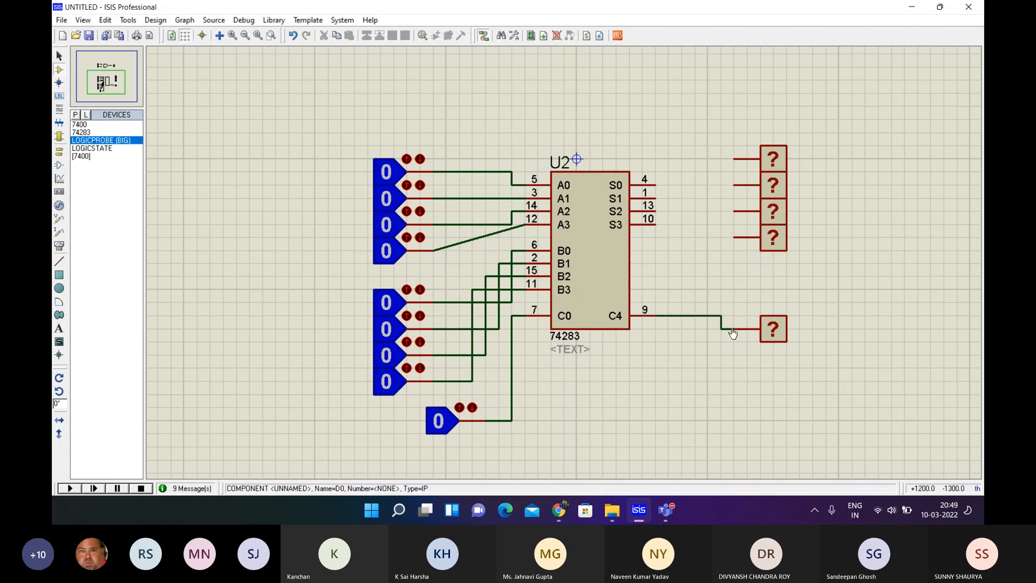
pyautogui.click(655, 224)
pyautogui.click(734, 238)
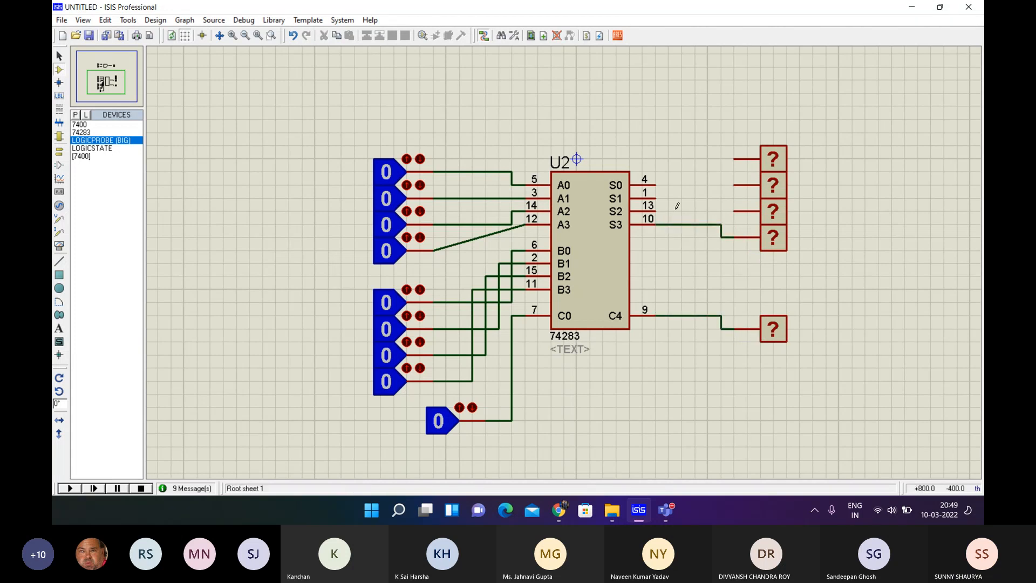
pyautogui.click(655, 211)
pyautogui.click(734, 211)
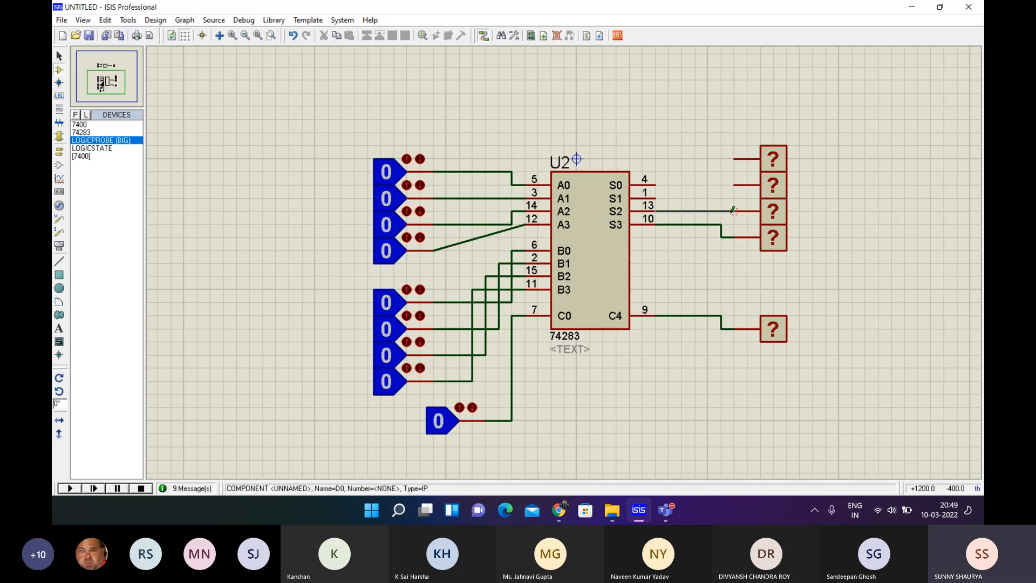
pyautogui.click(655, 198)
pyautogui.click(734, 185)
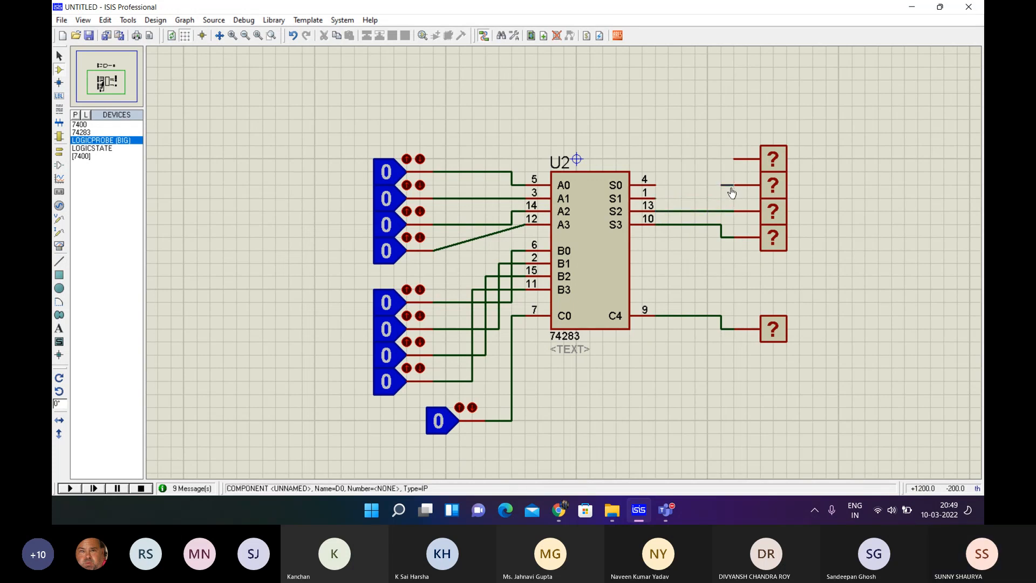
pyautogui.click(655, 185)
pyautogui.click(734, 159)
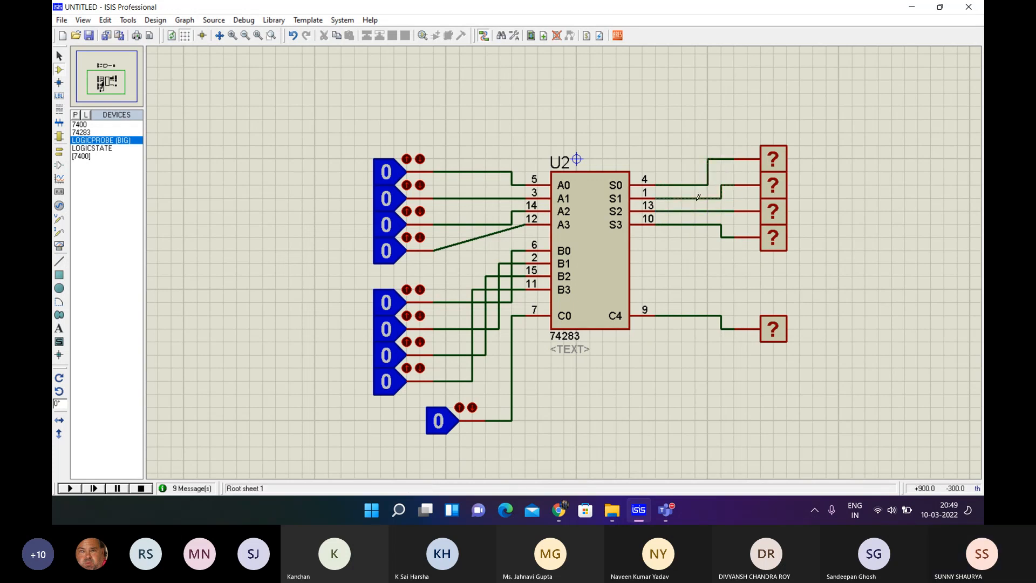
# - Run the simulation and test the adder with inputs A1, B1 and B0 set to 1
pyautogui.click(60, 489)
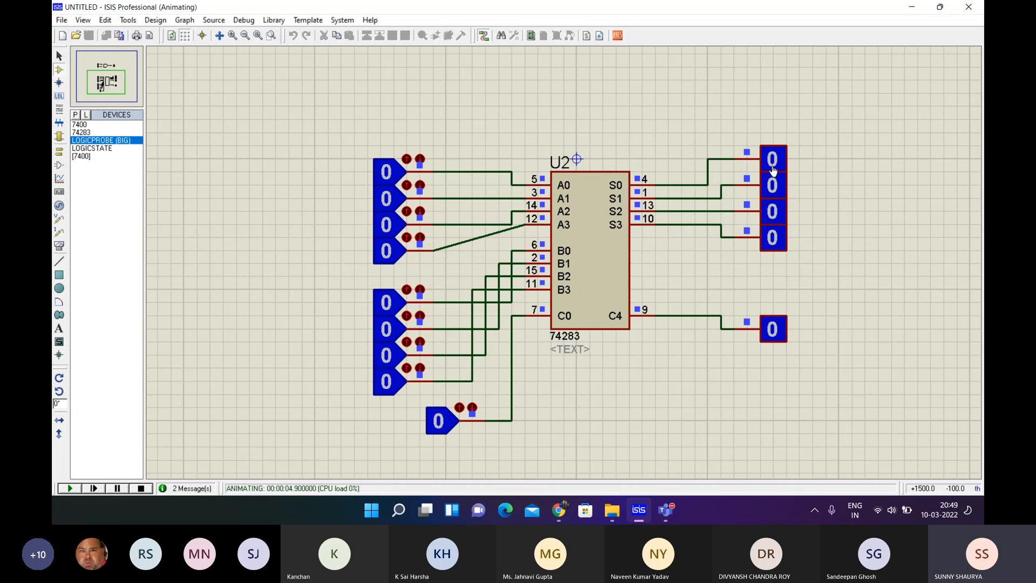
pyautogui.click(381, 199)
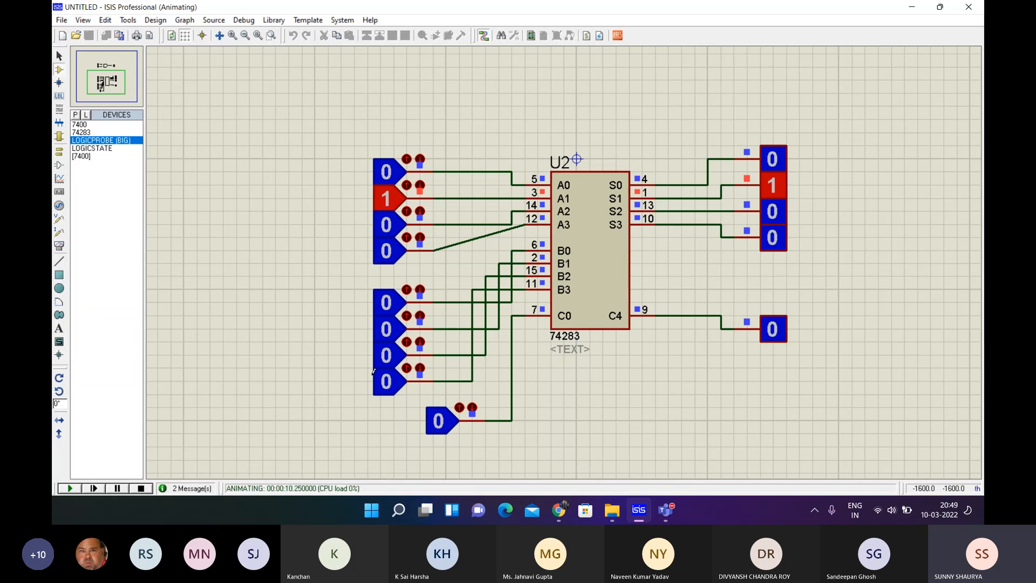
pyautogui.click(381, 330)
pyautogui.click(388, 301)
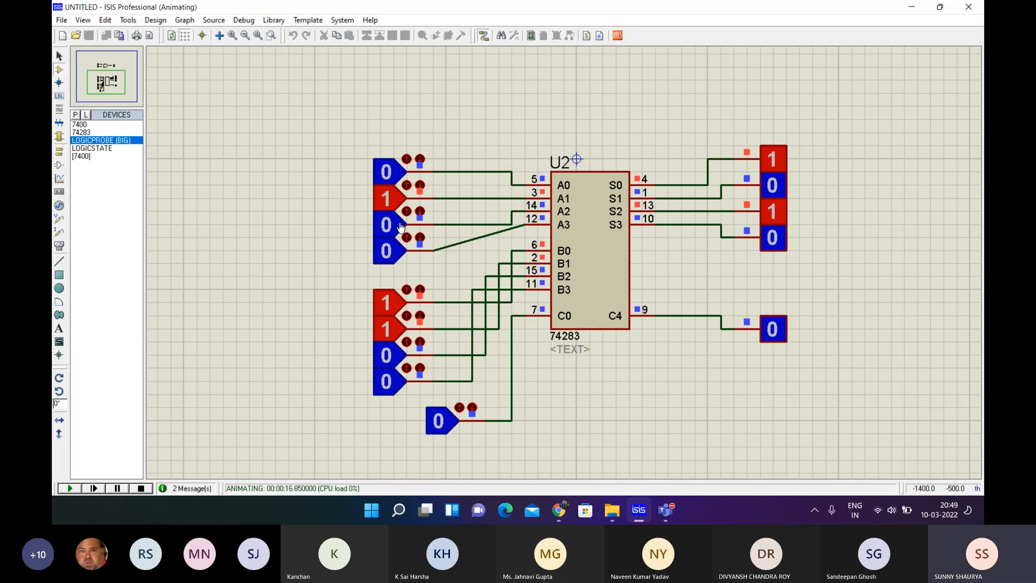
# - Test further additions by setting A3 to 1 and the B inputs to only B0 and B2 high, finishing with carry input C0 at 1
pyautogui.click(389, 255)
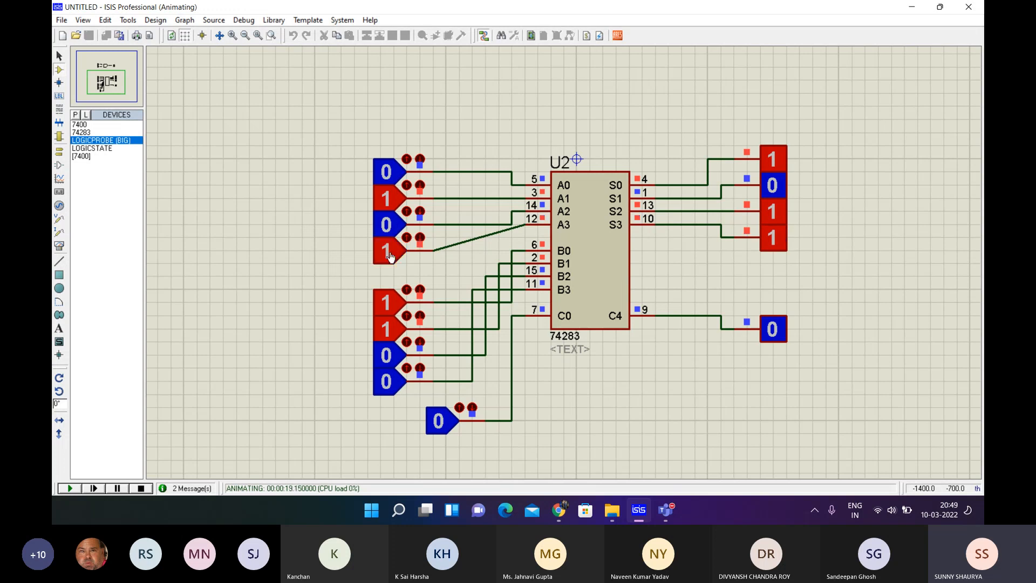
pyautogui.click(390, 334)
pyautogui.click(391, 313)
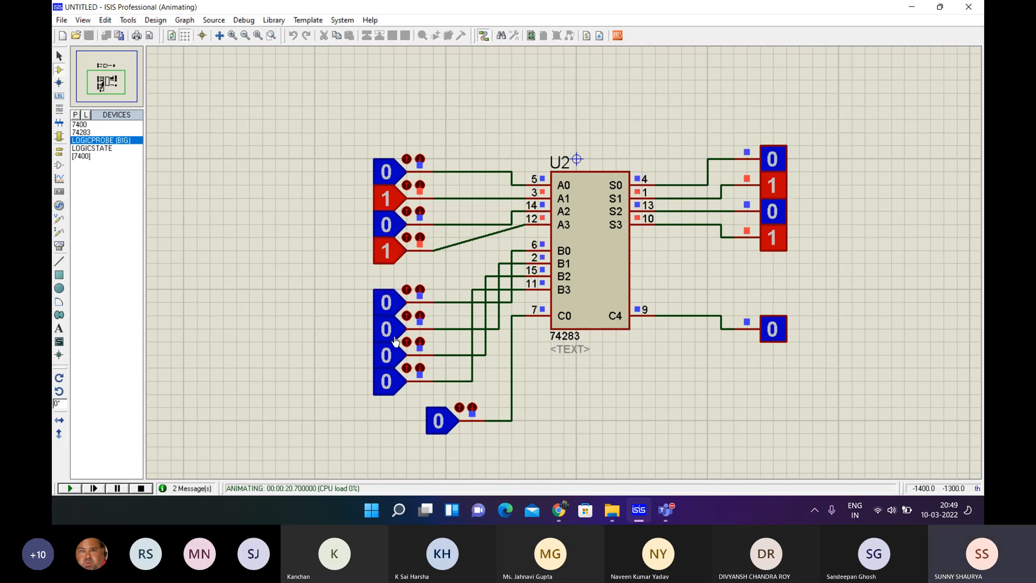
pyautogui.click(394, 382)
pyautogui.click(390, 356)
pyautogui.click(393, 380)
pyautogui.click(390, 305)
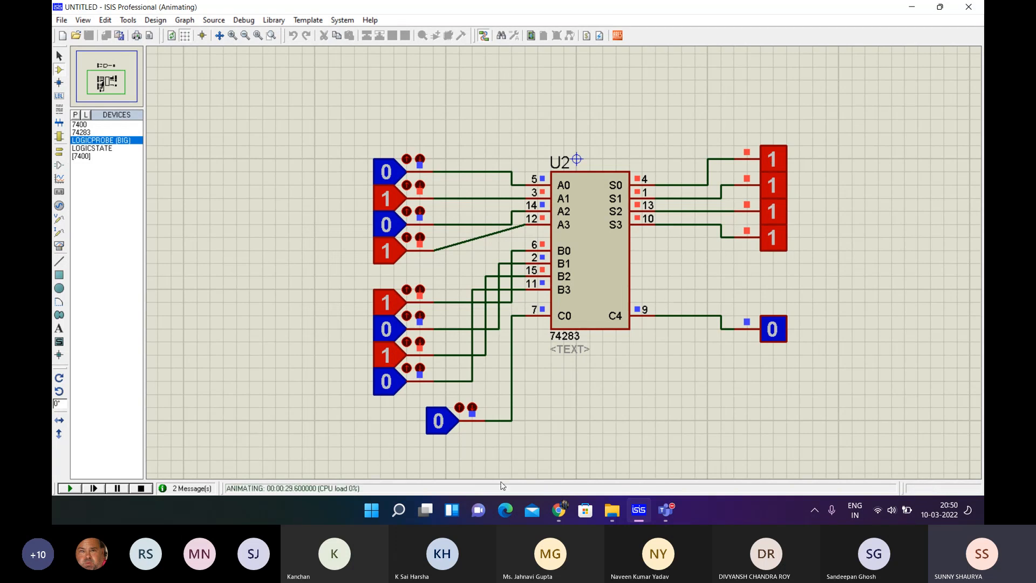
pyautogui.click(443, 426)
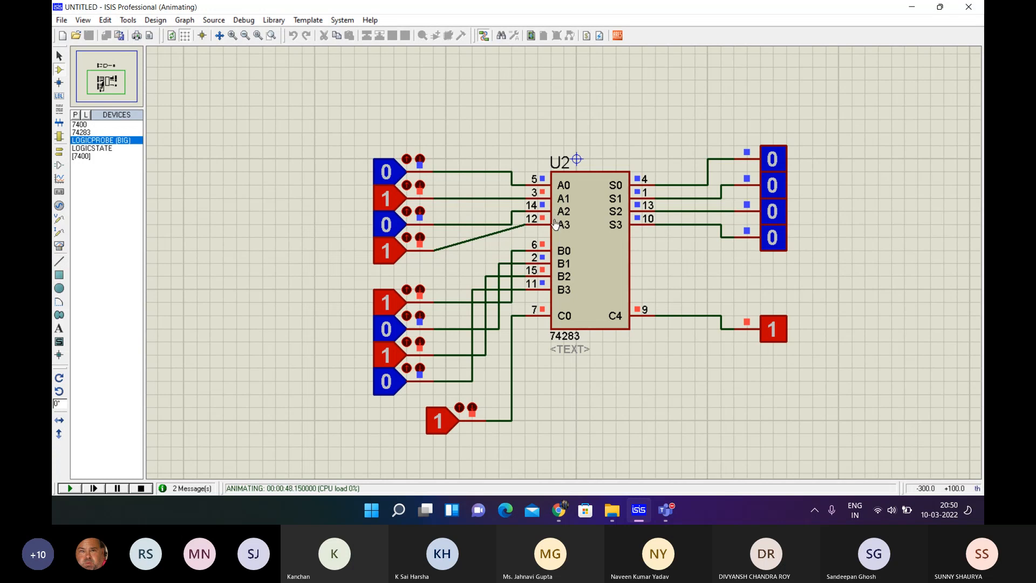
# - Switch to File Explorer, open the Basics design from the DIGISIM Proteus folder, and start its simulation
pyautogui.click(612, 509)
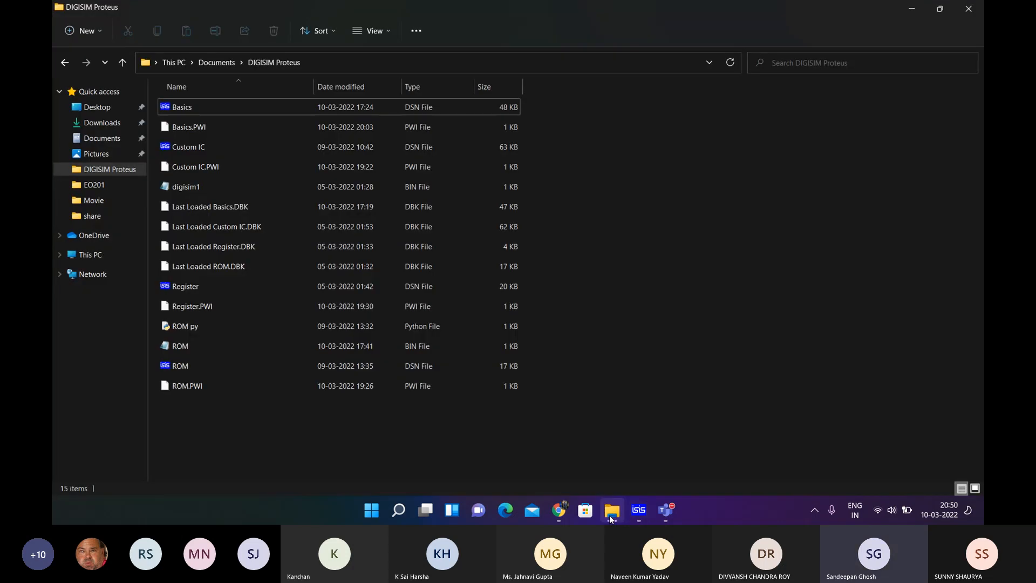
pyautogui.doubleClick(253, 110)
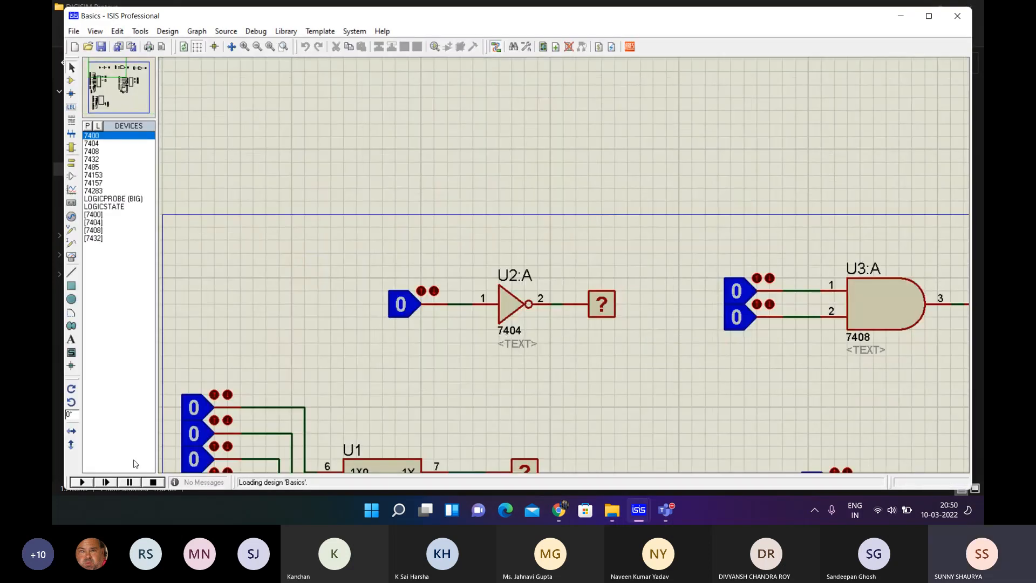
pyautogui.click(83, 482)
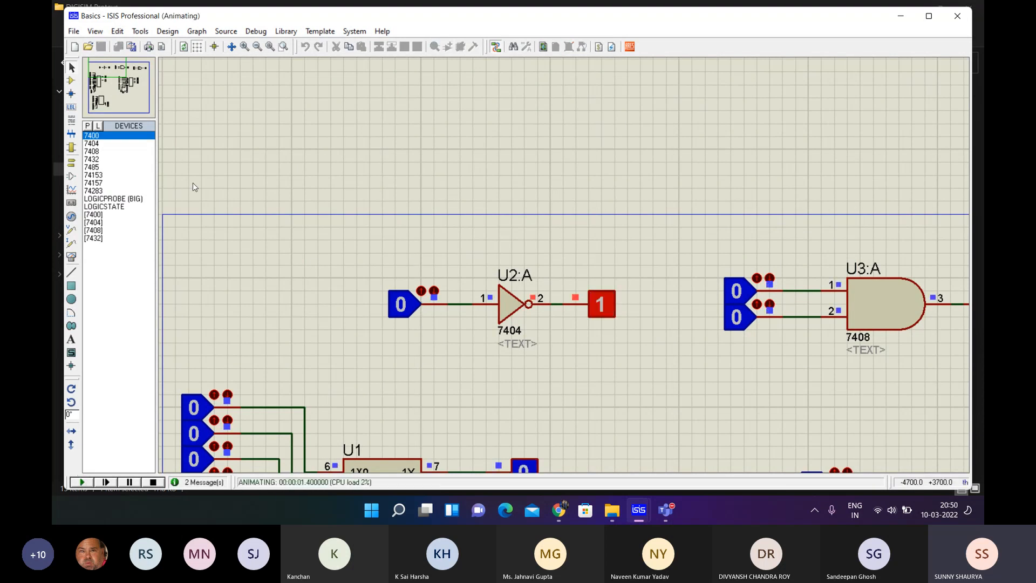
# - Test the 7404 inverter in the running Basics design by setting its logic input to 1
pyautogui.click(97, 143)
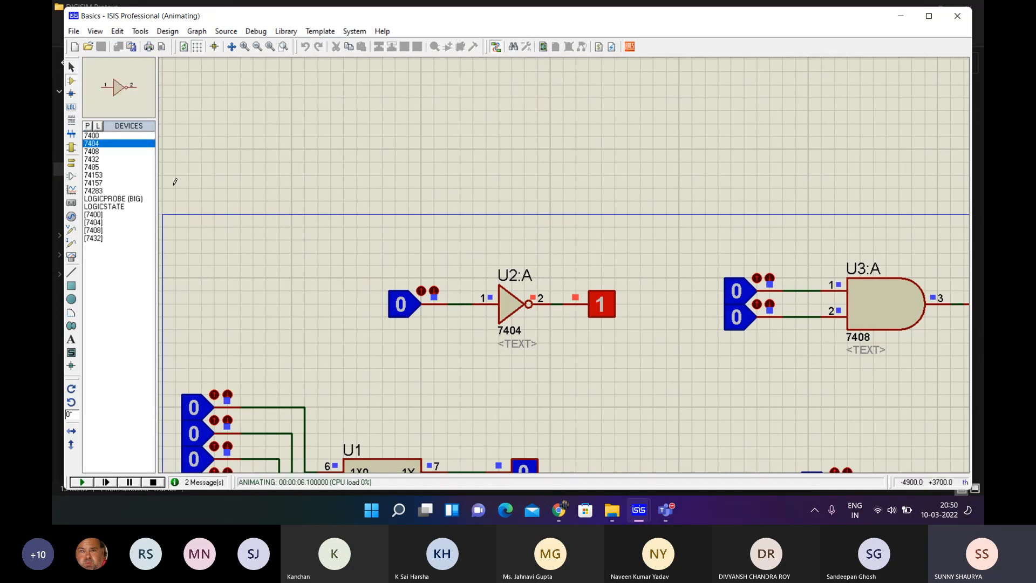
pyautogui.click(401, 317)
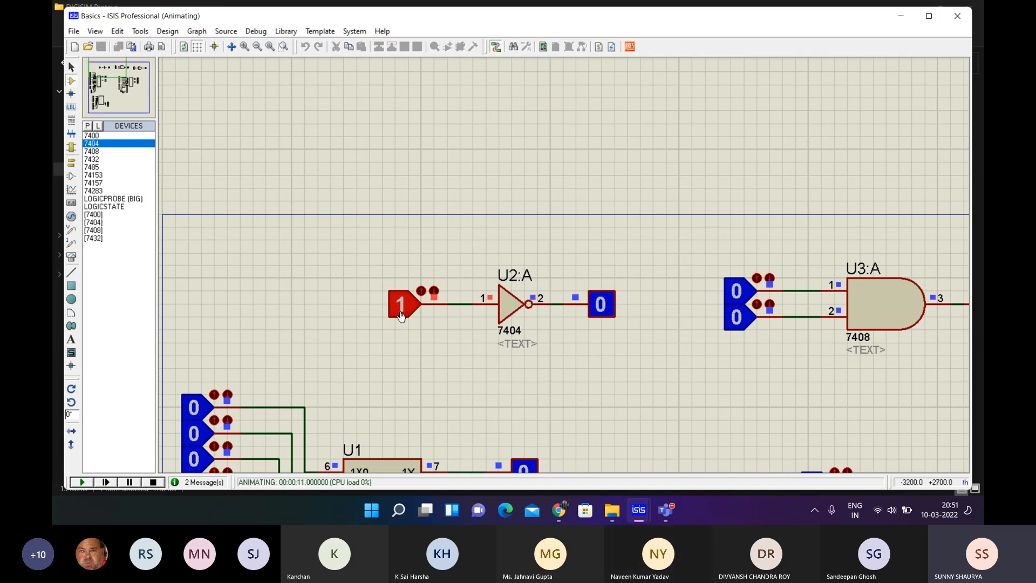
pyautogui.scroll(-1, 649, 307)
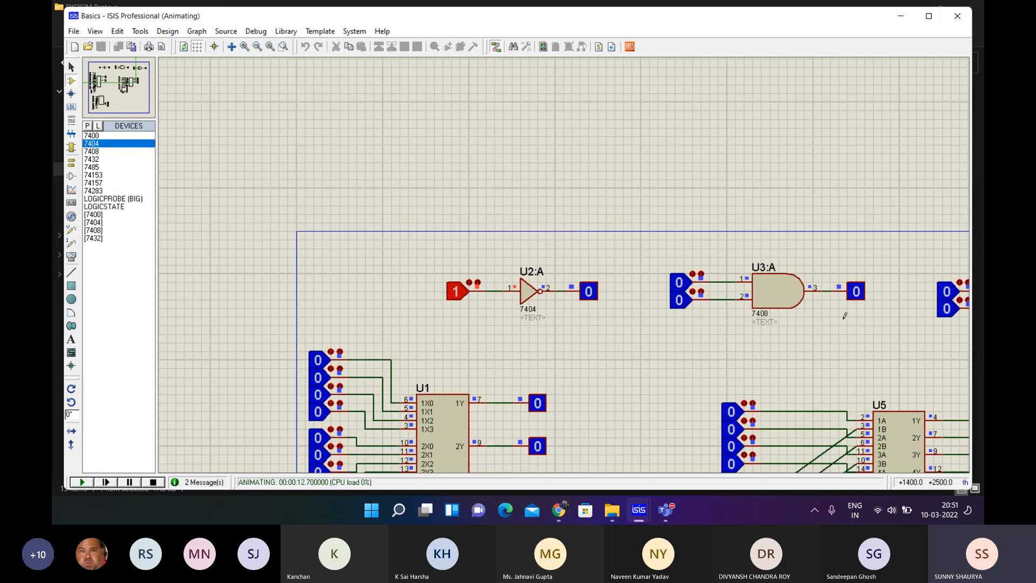
# - Test the 7408 AND gate by toggling its first input to 1 and back, and finish with both inputs at 1
pyautogui.scroll(1, 844, 315)
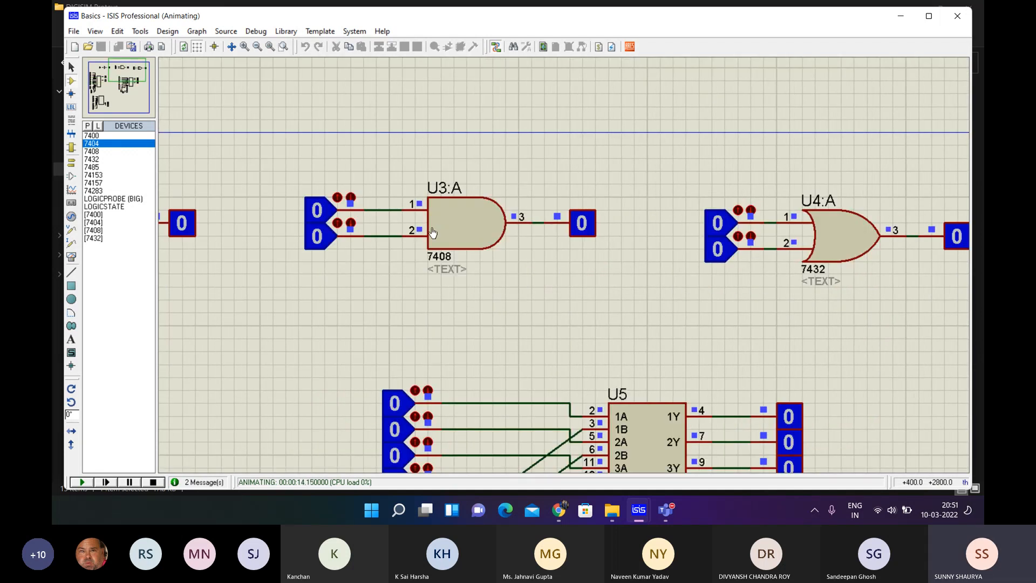
pyautogui.click(94, 151)
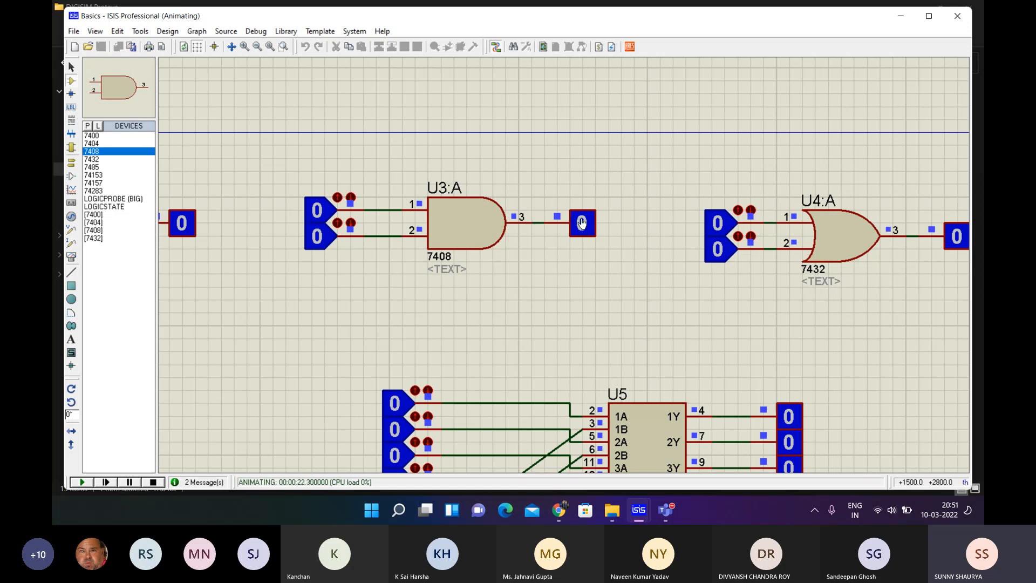
pyautogui.click(323, 216)
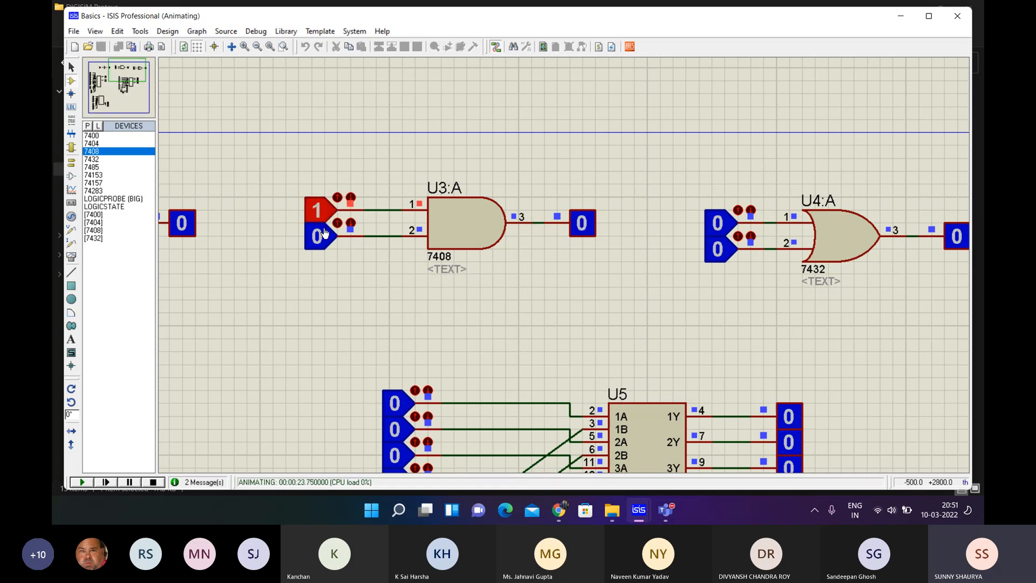
pyautogui.click(319, 217)
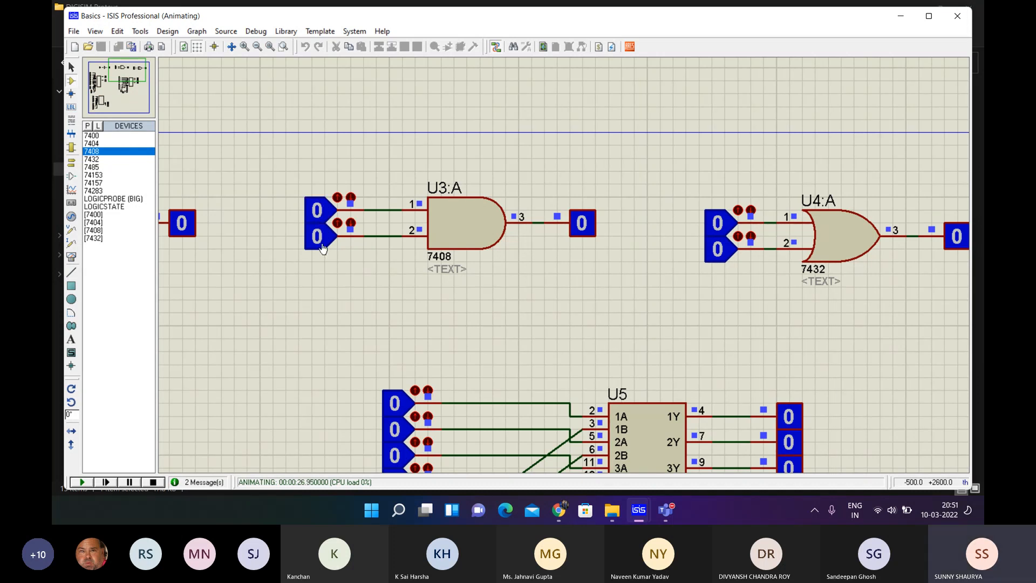
pyautogui.click(322, 248)
pyautogui.click(321, 226)
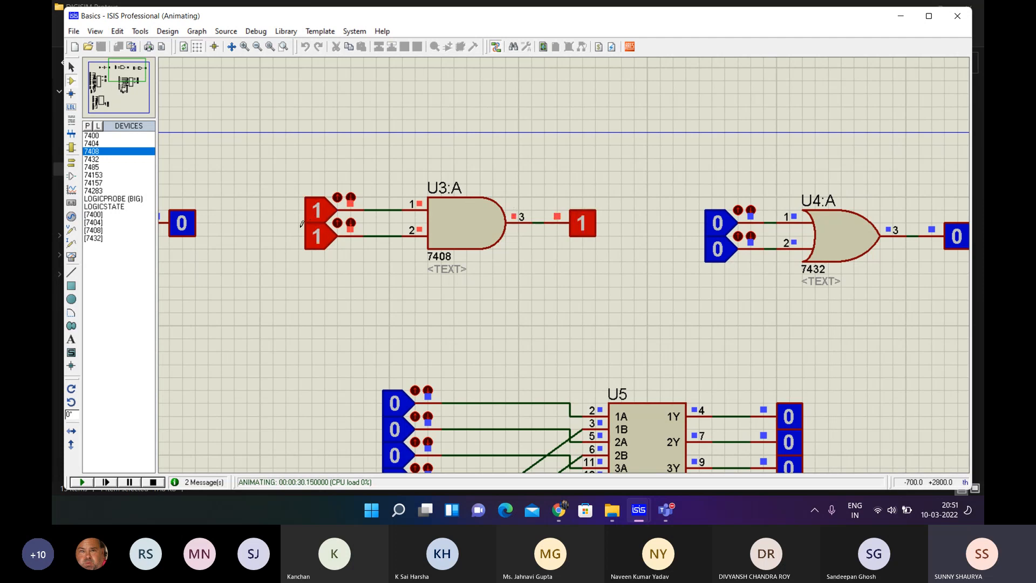
# - Test the 7432 OR gate by setting its first input to 1, followed by its second input
pyautogui.scroll(-1, 924, 282)
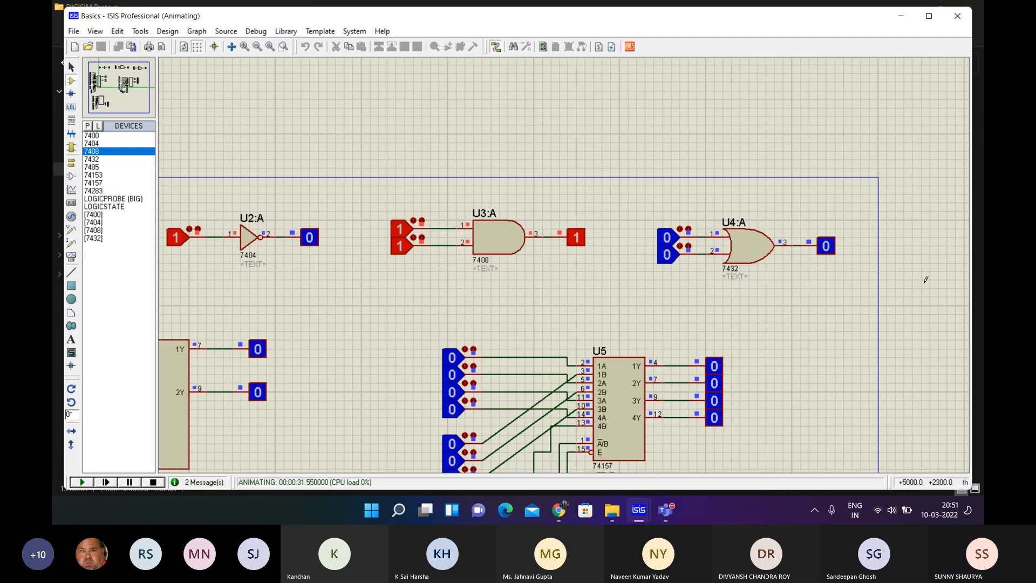
pyautogui.scroll(1, 863, 278)
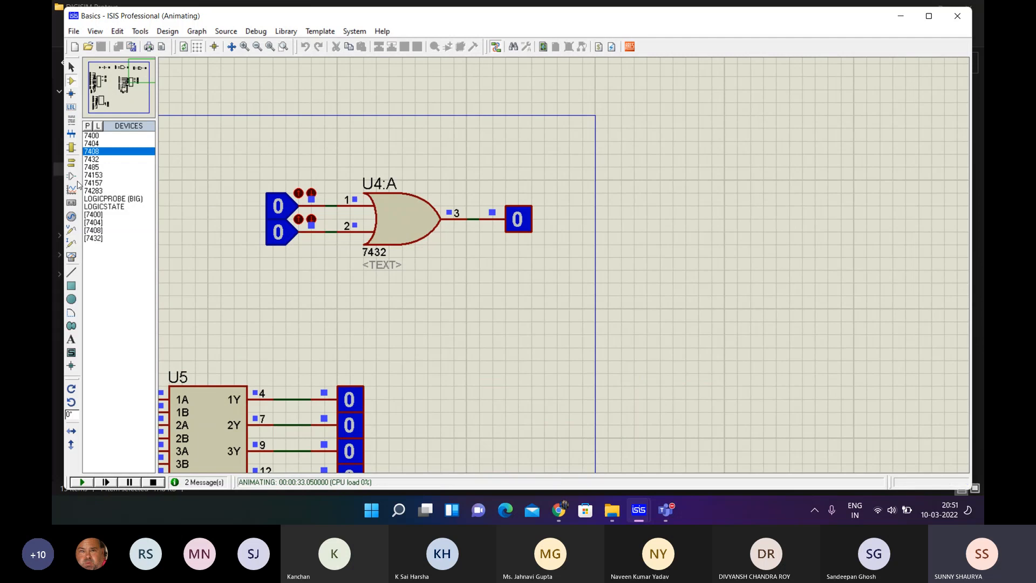
pyautogui.click(92, 159)
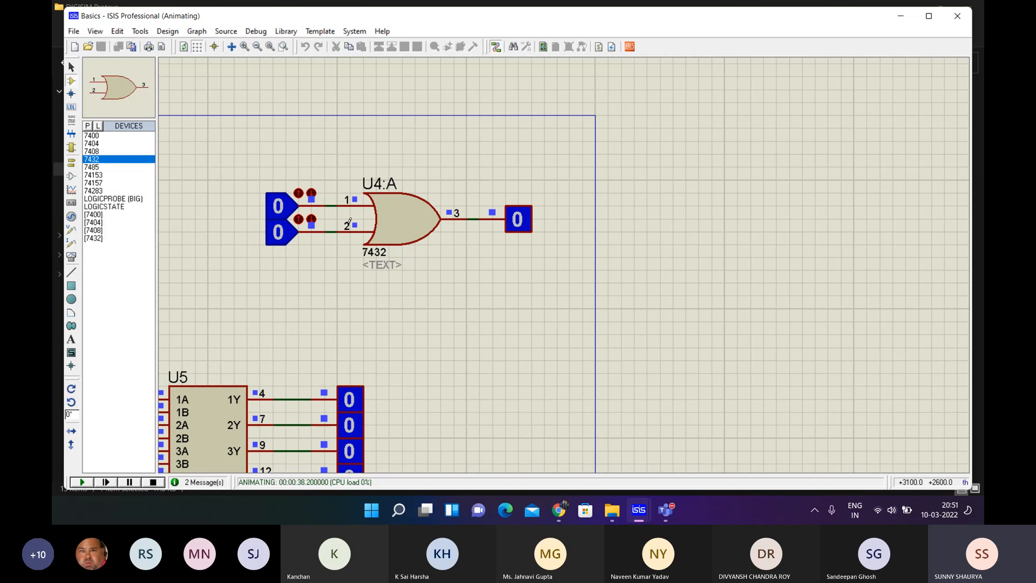
pyautogui.click(282, 211)
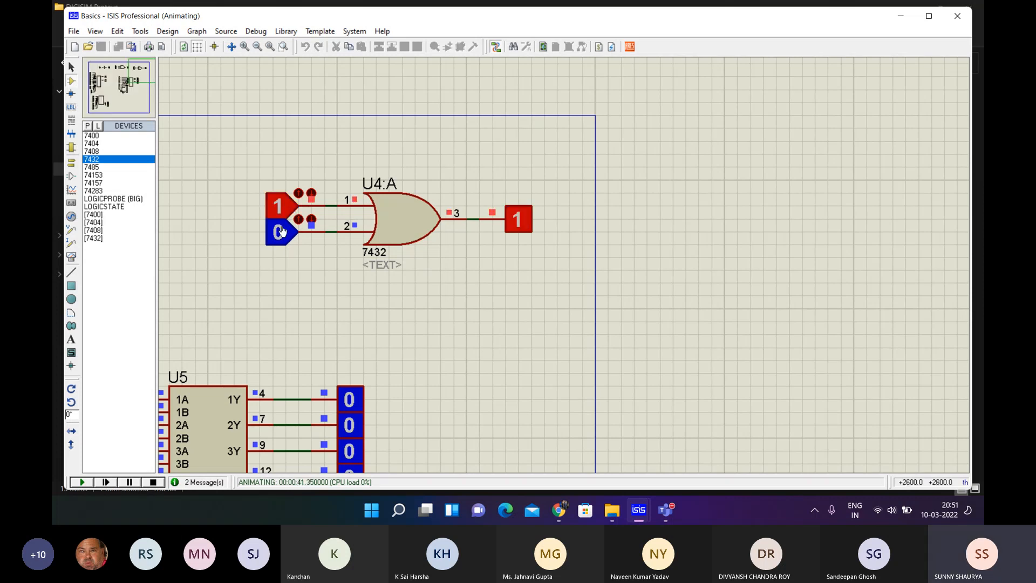
pyautogui.click(281, 232)
# - Test the 7485 comparator by setting A3, B3 and B2 to 1 one after another
pyautogui.press('F7')
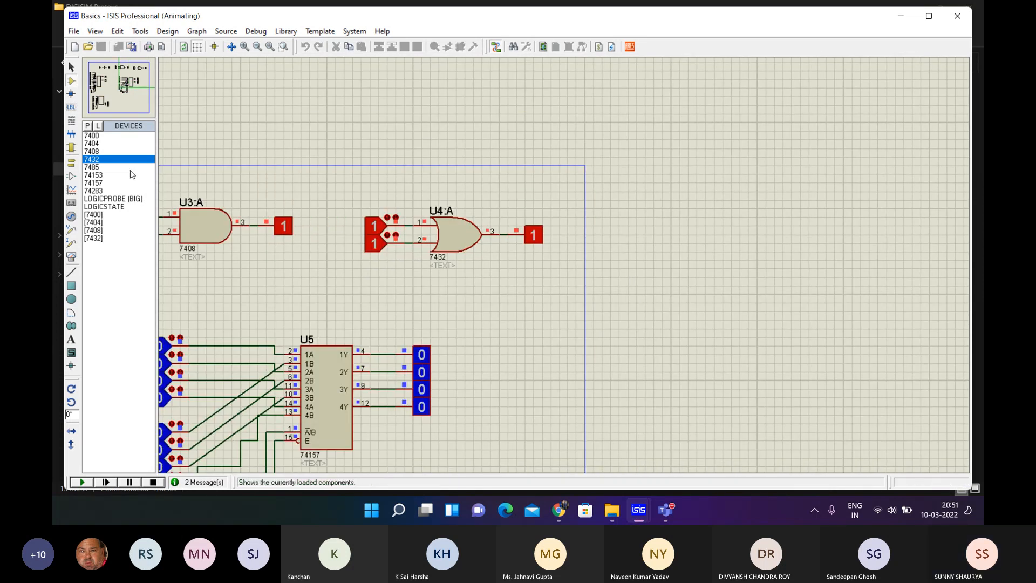
pyautogui.click(91, 167)
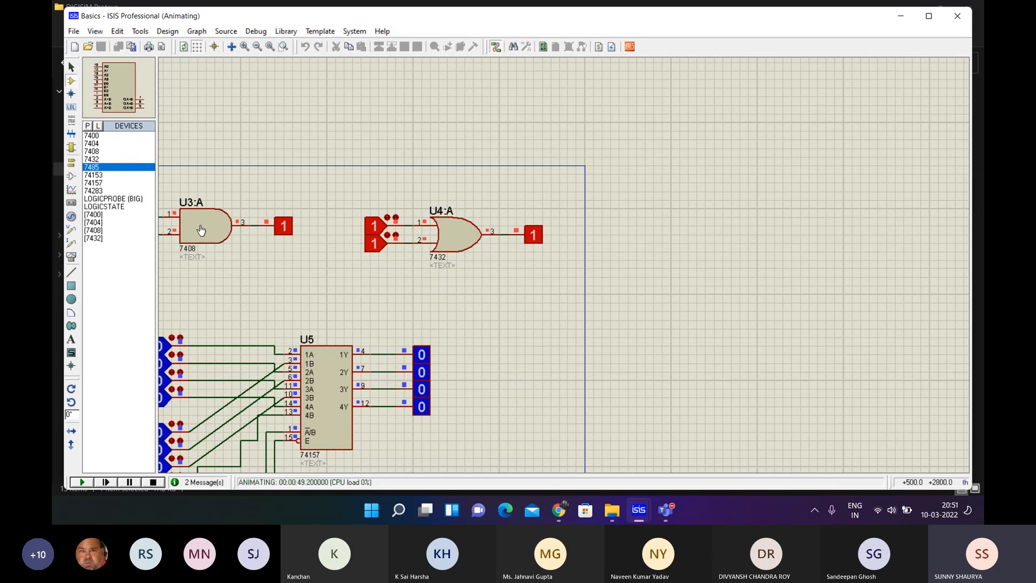
pyautogui.scroll(-2, 227, 252)
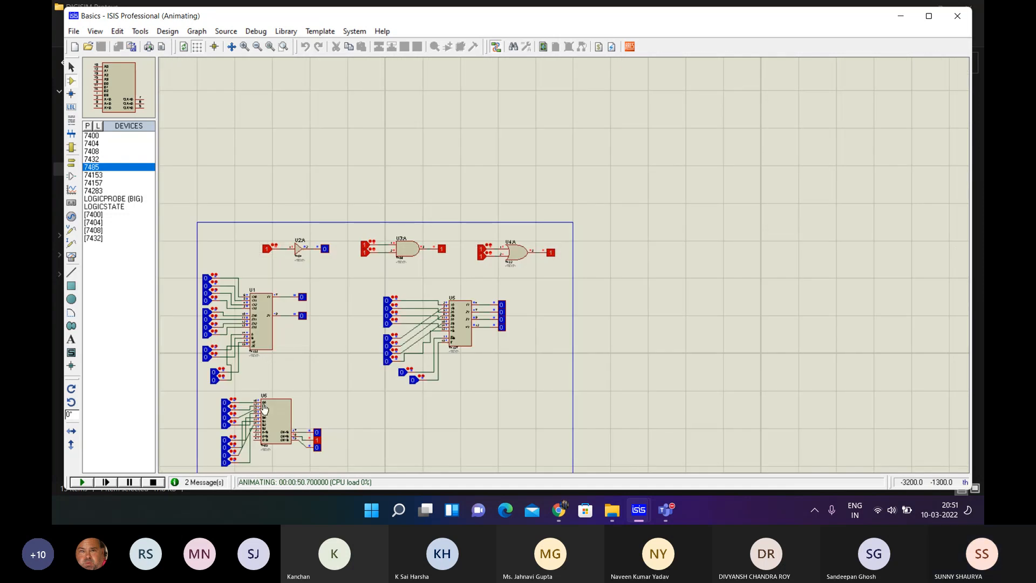
pyautogui.scroll(3, 265, 426)
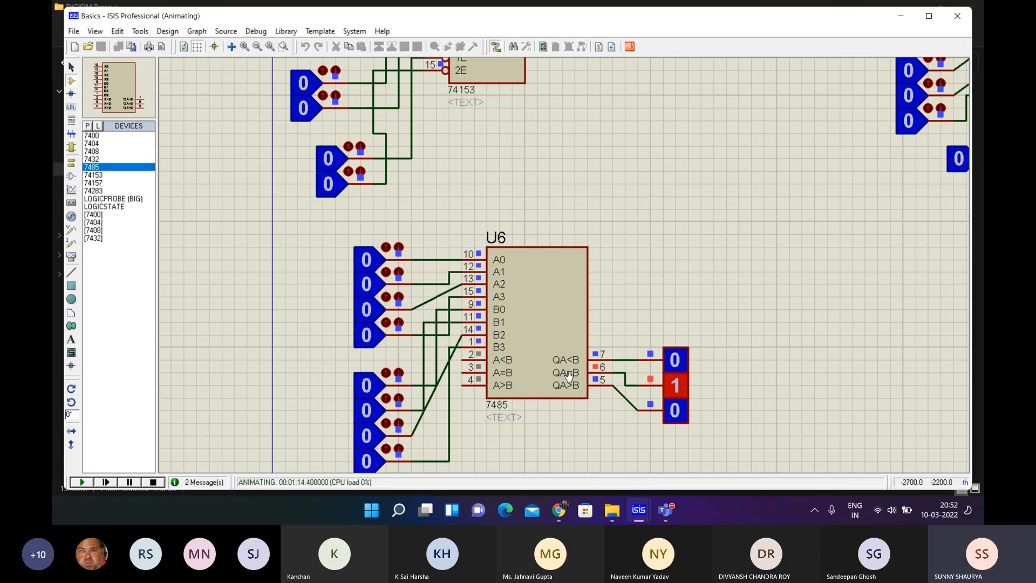
pyautogui.click(385, 333)
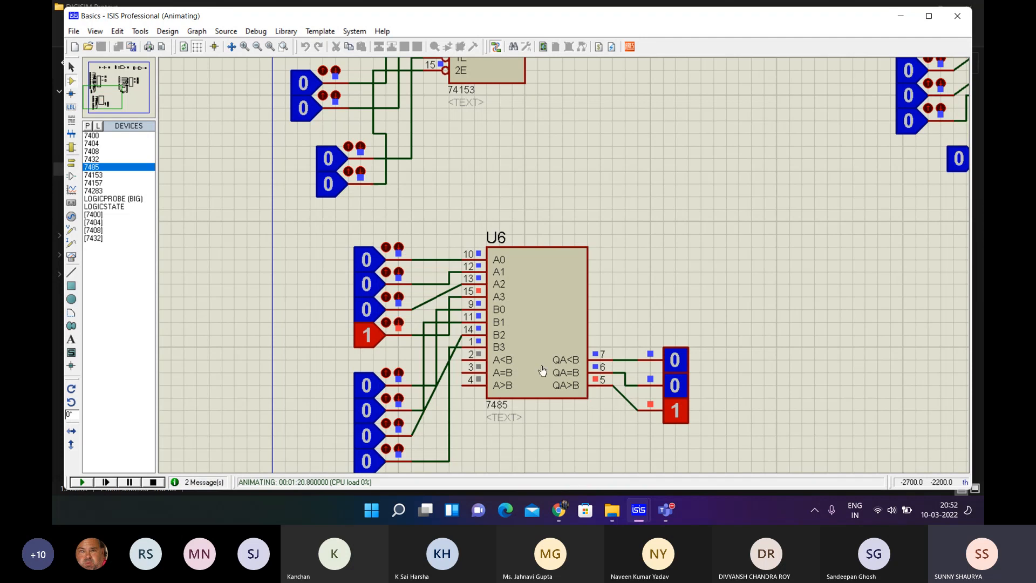
pyautogui.click(373, 460)
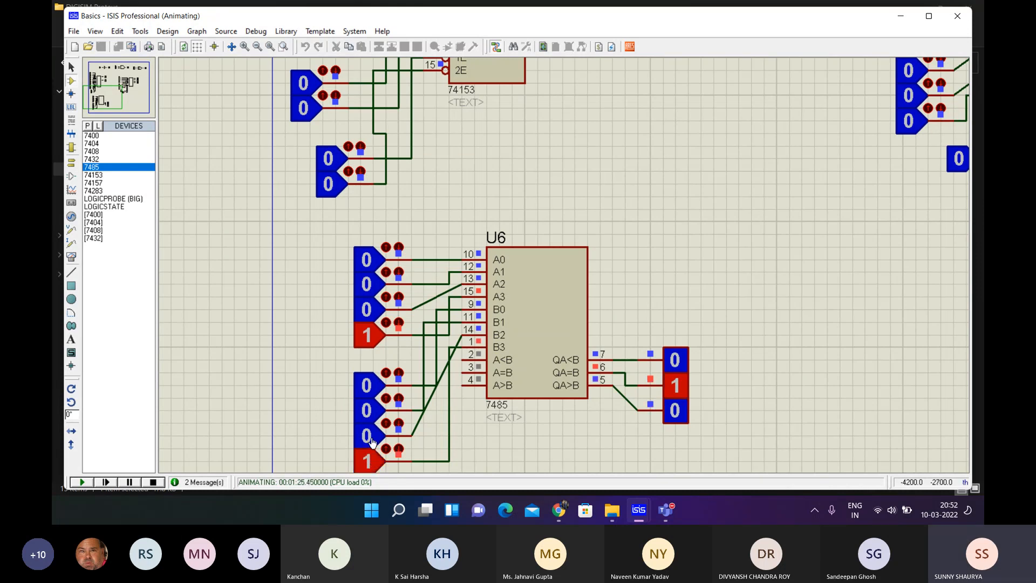
pyautogui.click(369, 436)
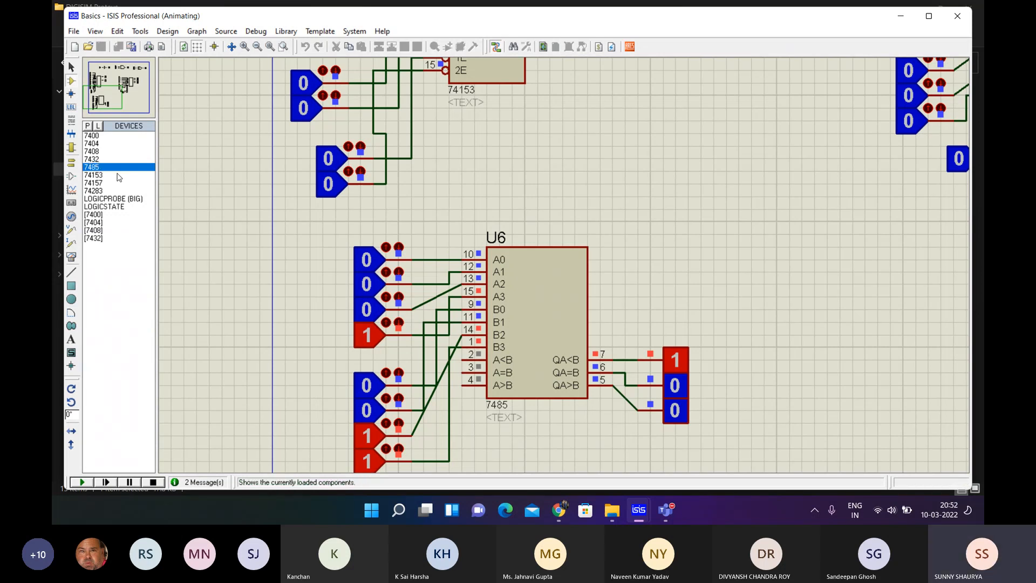
# - Set data inputs 1X0, 1X2, 2X1, 2X2 and 2X3 of the 74153 multiplexer to 1
pyautogui.click(95, 175)
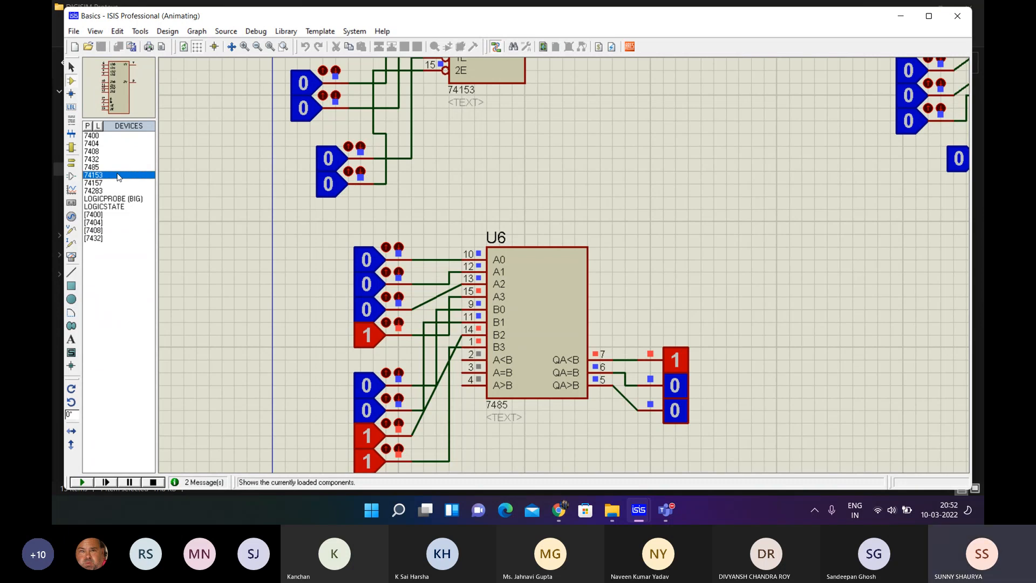
pyautogui.scroll(-3, 599, 173)
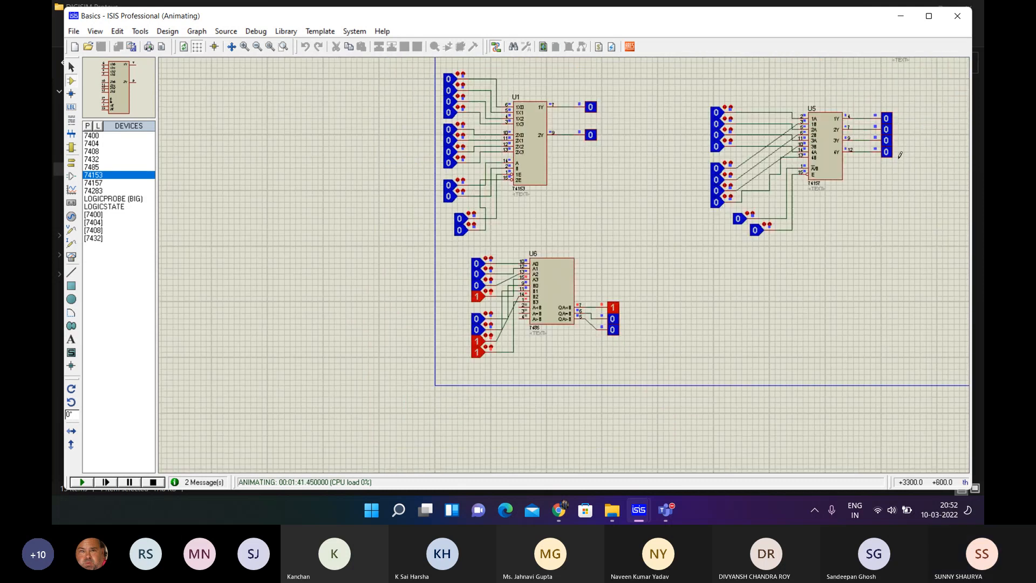
pyautogui.scroll(2, 539, 155)
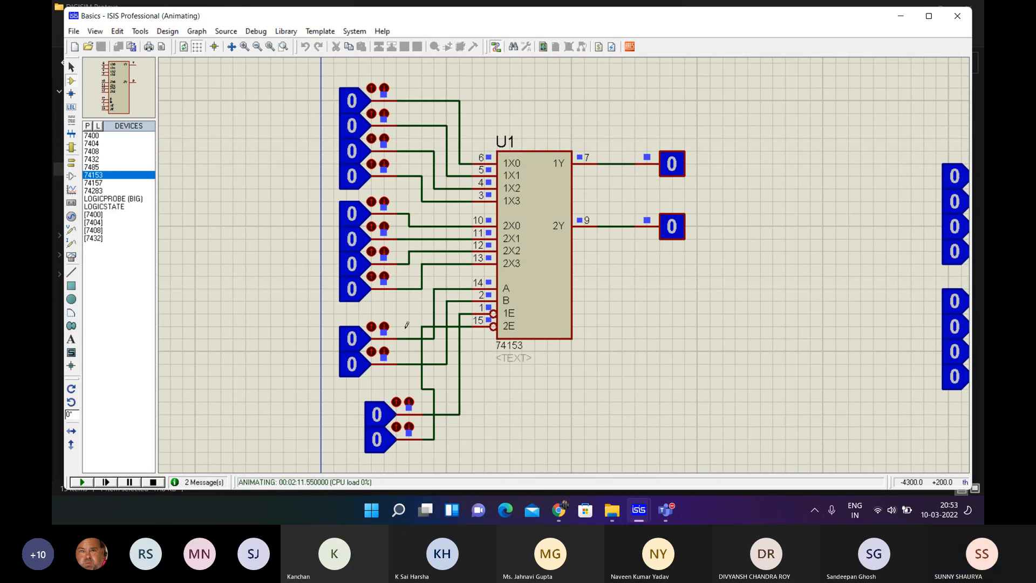
pyautogui.click(353, 104)
pyautogui.click(354, 145)
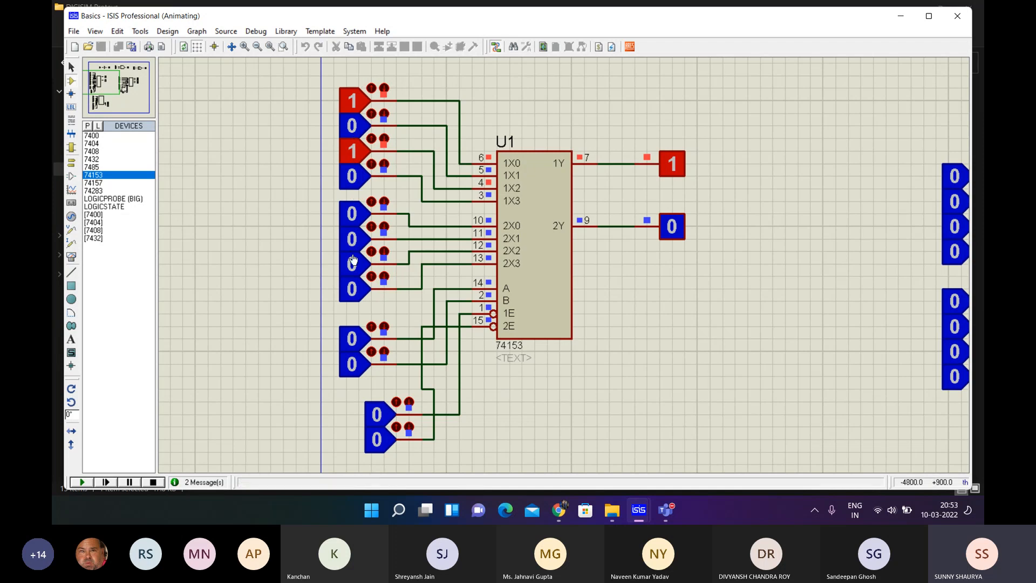
pyautogui.click(357, 288)
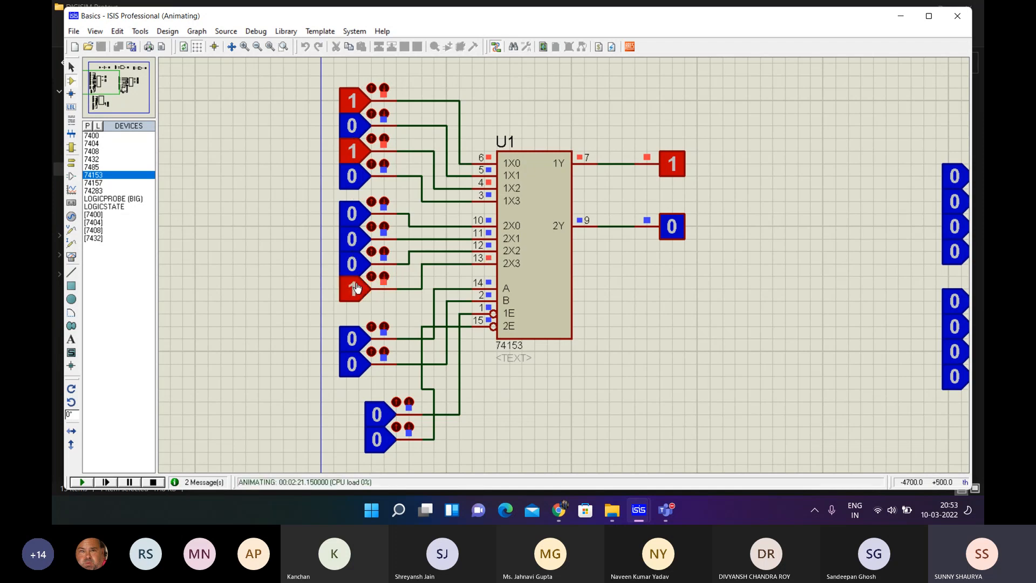
pyautogui.click(356, 264)
pyautogui.click(356, 238)
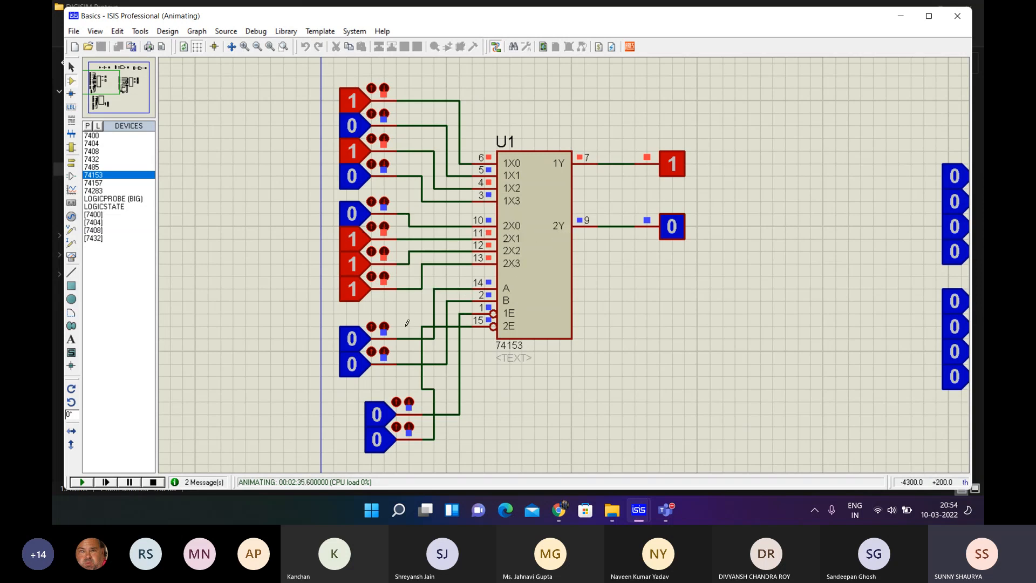
# - Test the 74153 select inputs with only A at 1, only B at 1, and both A and B at 1
pyautogui.click(376, 334)
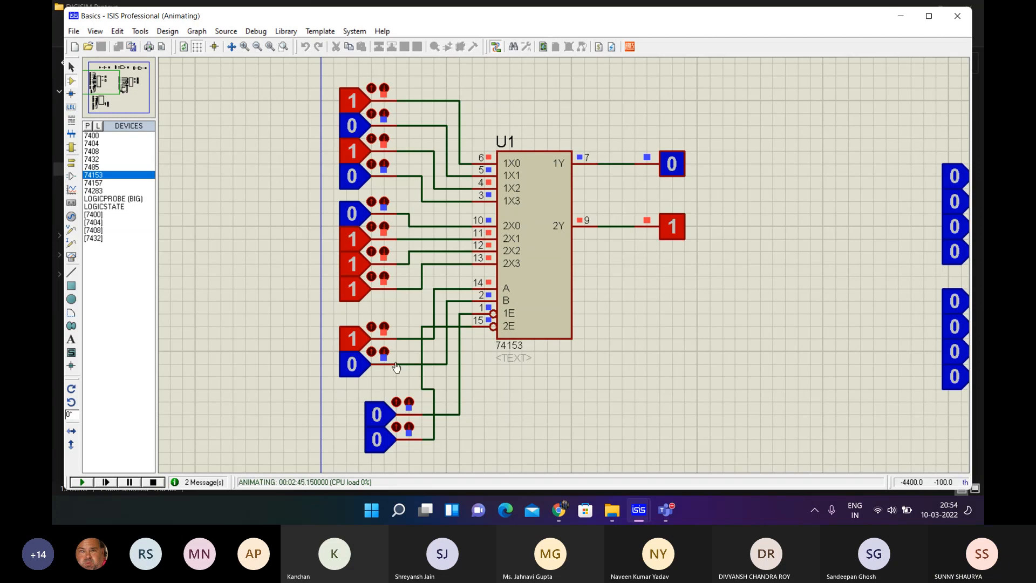
pyautogui.click(355, 339)
pyautogui.click(360, 369)
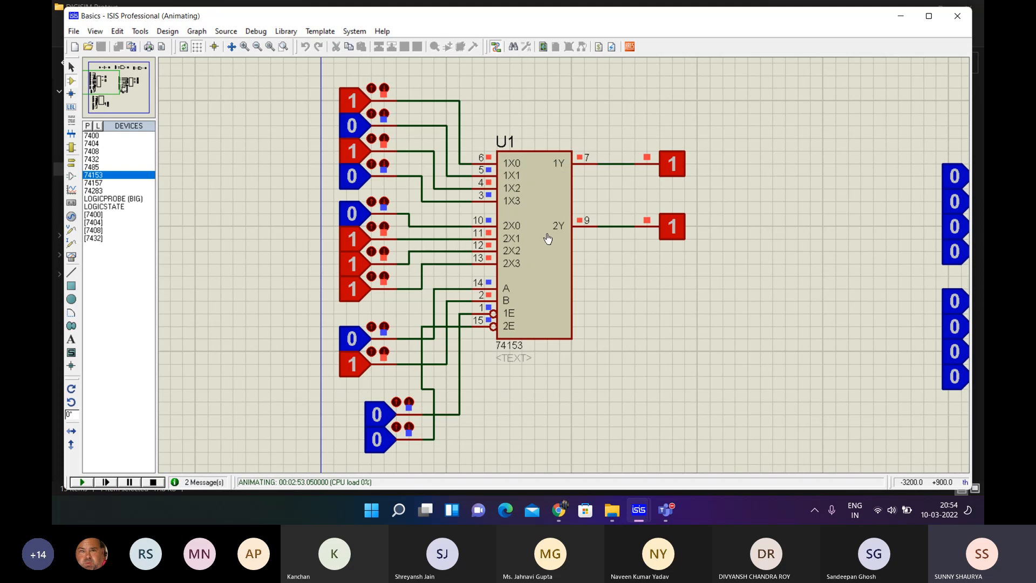
pyautogui.click(352, 339)
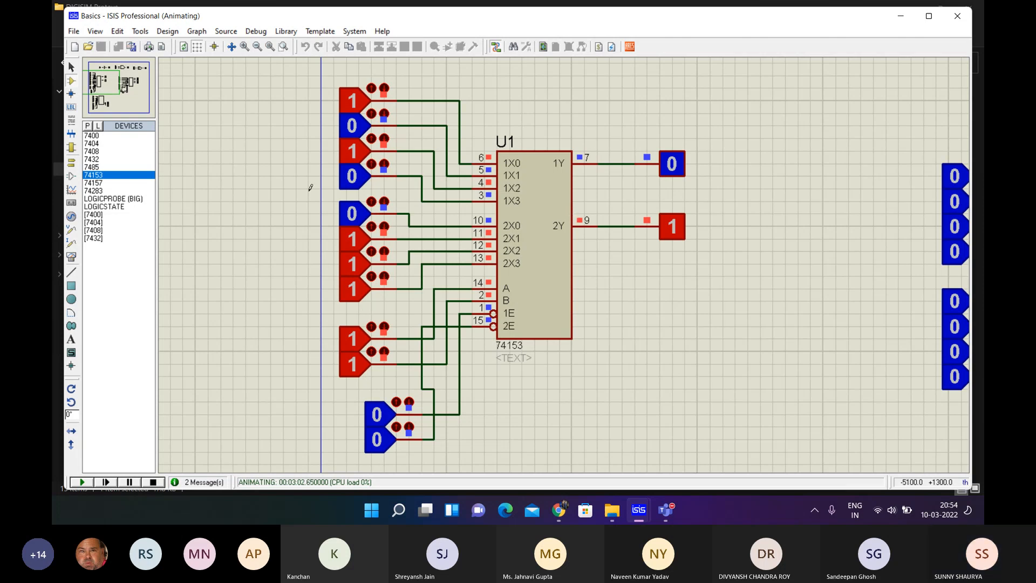
# - Test the 74157 multiplexer with inputs 2A, 3A, 4A, 2B and 4B at 1, and switch its A/B select to 1
pyautogui.click(103, 182)
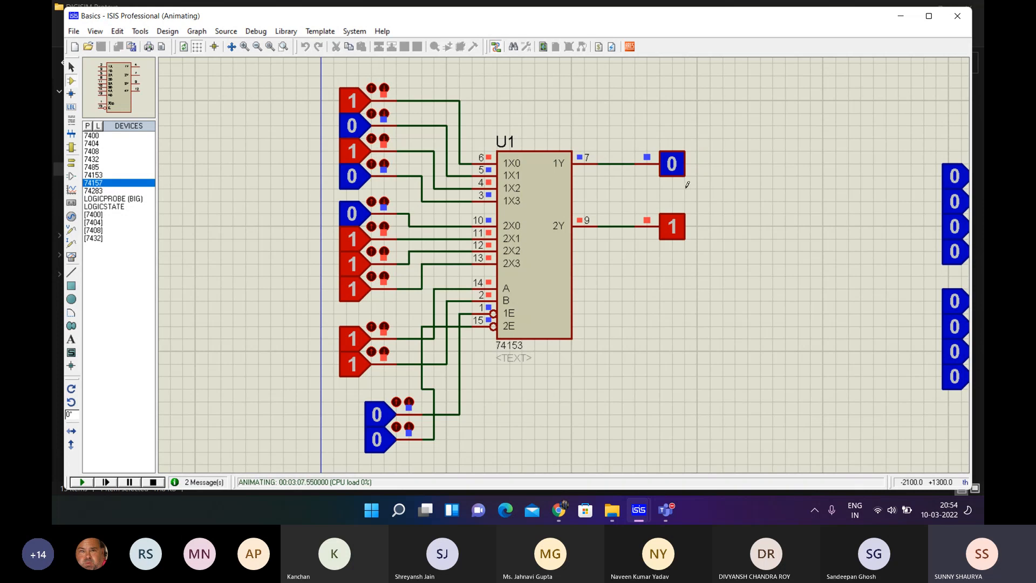
pyautogui.scroll(-2, 712, 202)
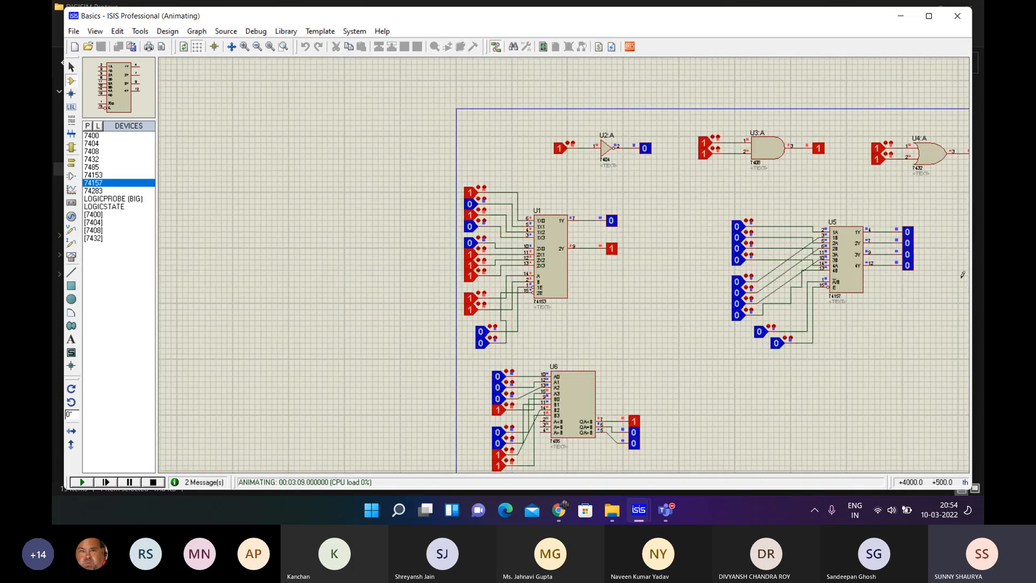
pyautogui.scroll(1, 961, 274)
pyautogui.scroll(1, 370, 224)
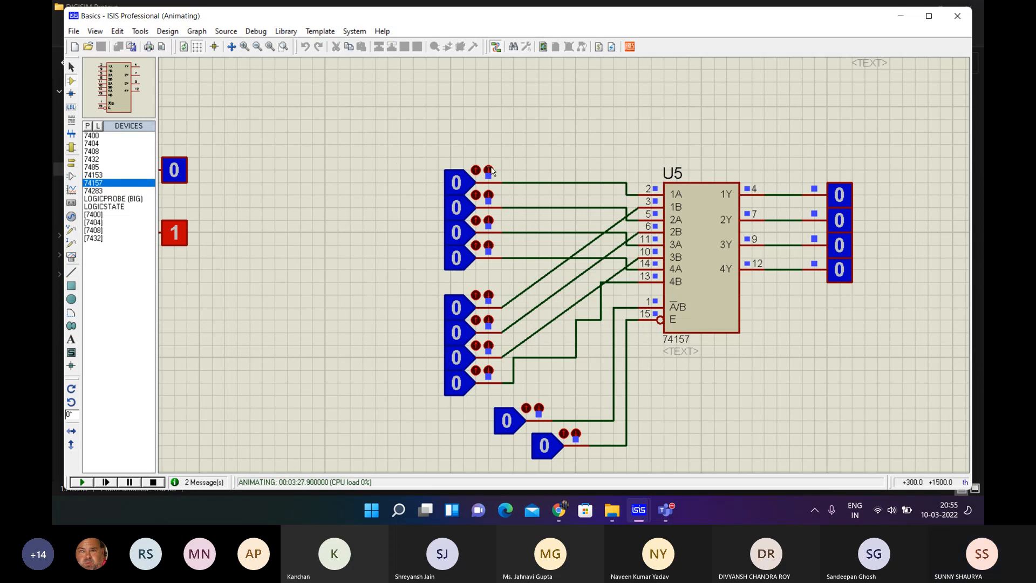
pyautogui.click(456, 258)
pyautogui.click(460, 210)
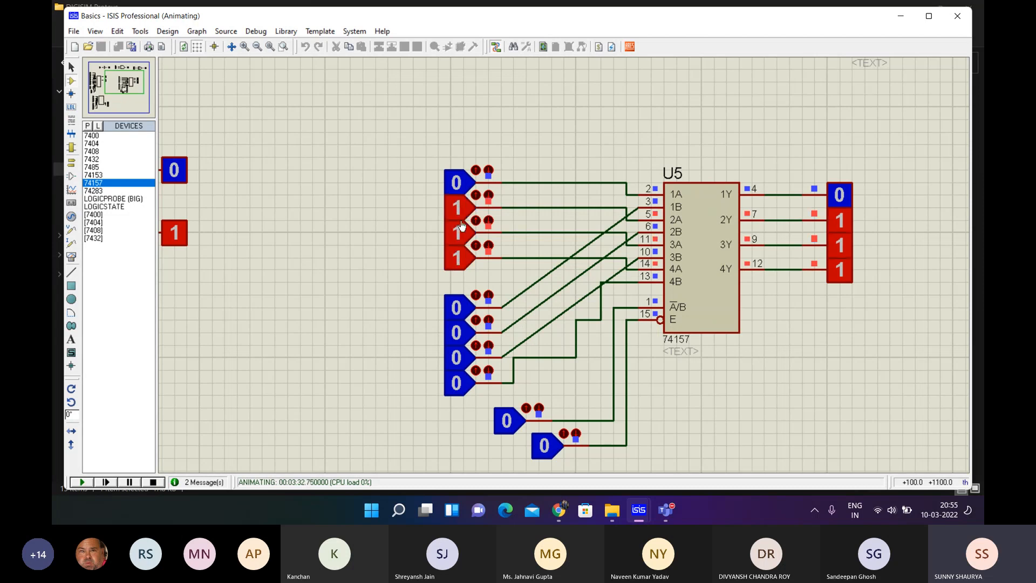
pyautogui.click(463, 379)
pyautogui.click(458, 331)
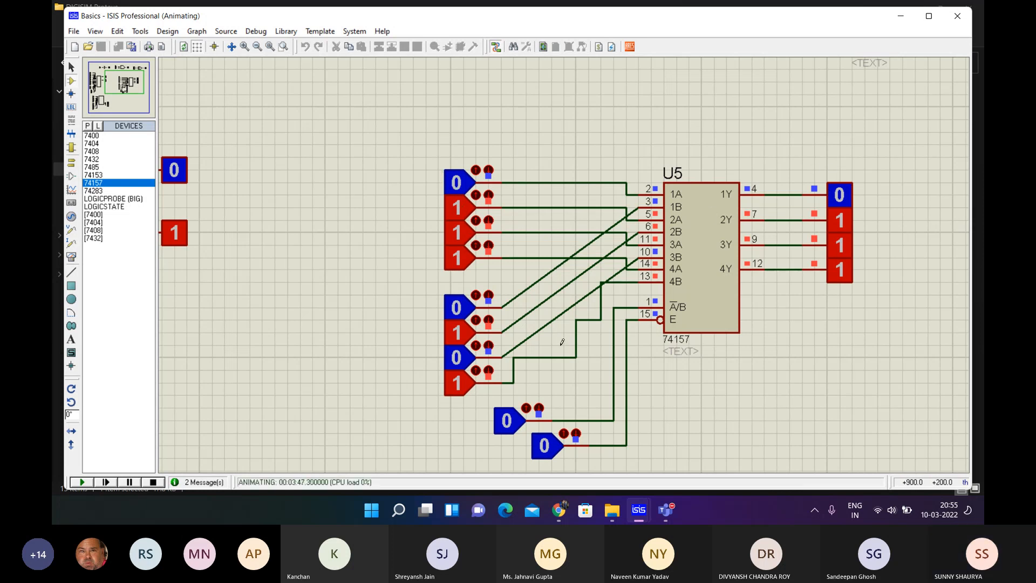
pyautogui.click(500, 431)
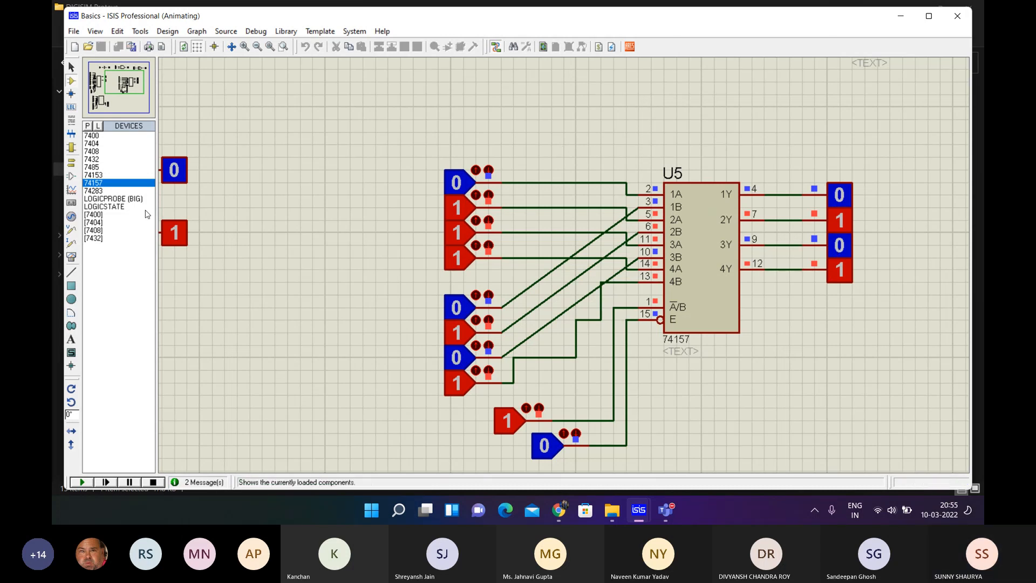
# - Close the Basics design and open the Custom IC design from the DIGISIM Proteus folder in File Explorer
pyautogui.moveTo(413, 23)
pyautogui.mouseDown()
pyautogui.moveTo(381, 33)
pyautogui.moveTo(395, 16)
pyautogui.mouseUp()
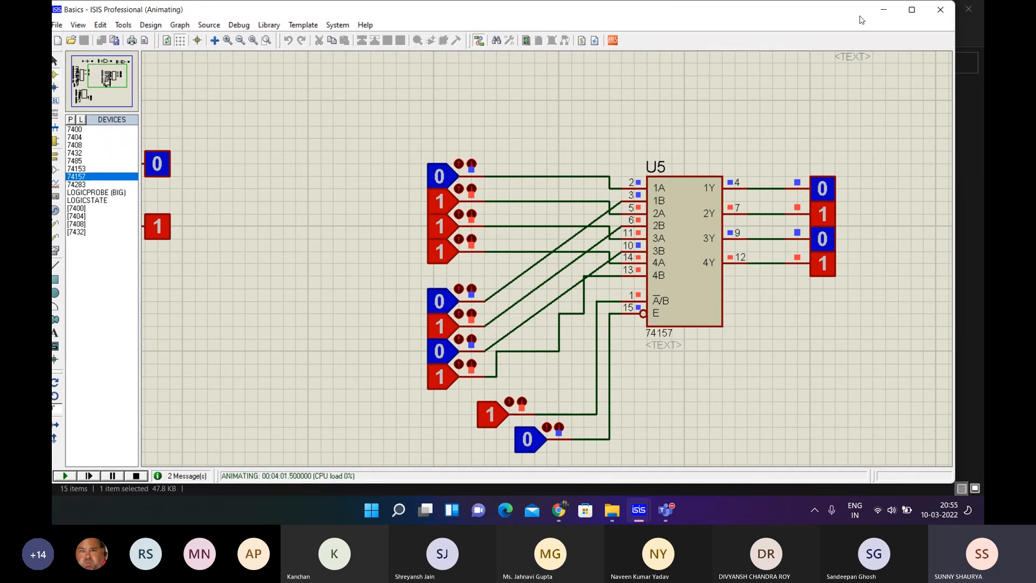
pyautogui.click(948, 16)
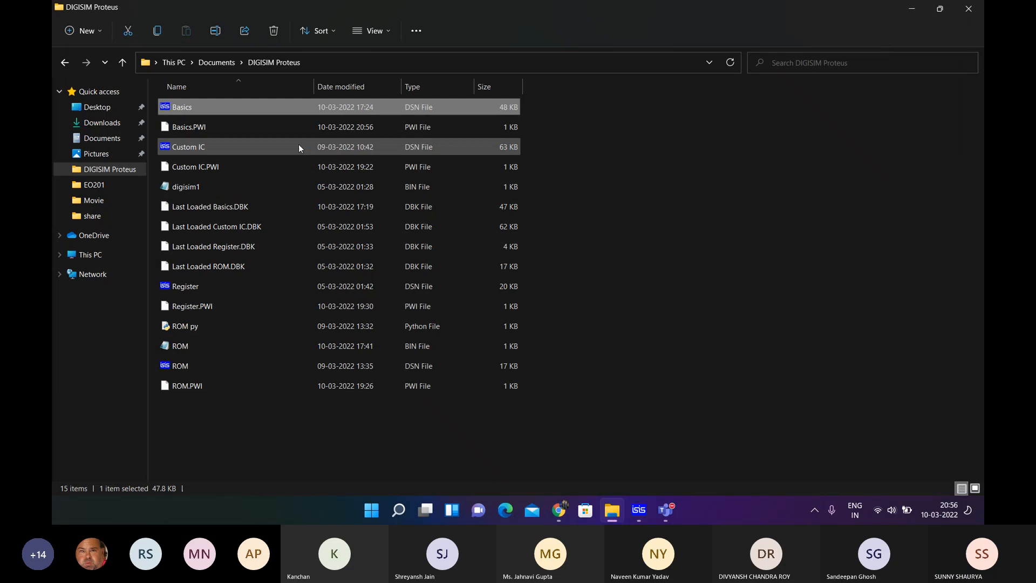
pyautogui.doubleClick(298, 145)
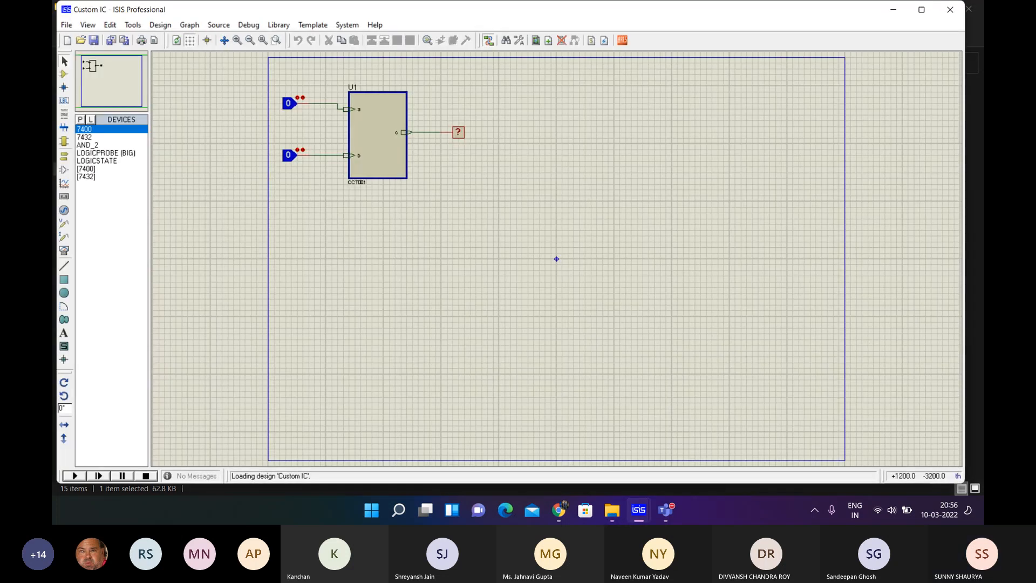
pyautogui.scroll(2, 631, 277)
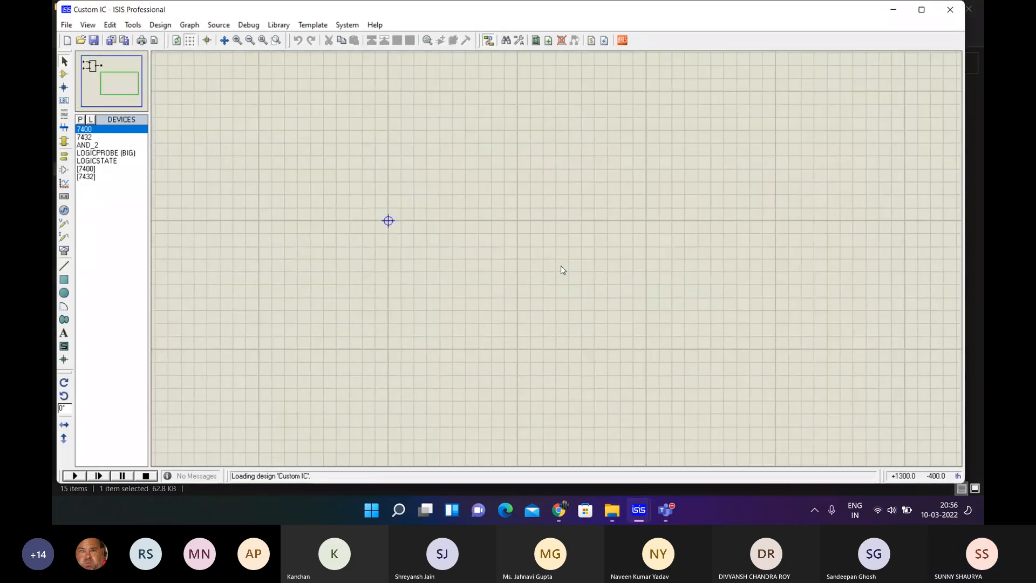
# - Draw a square subcircuit block on the empty sheet, with two input ports on its left edge and one output port on its right edge
pyautogui.click(65, 146)
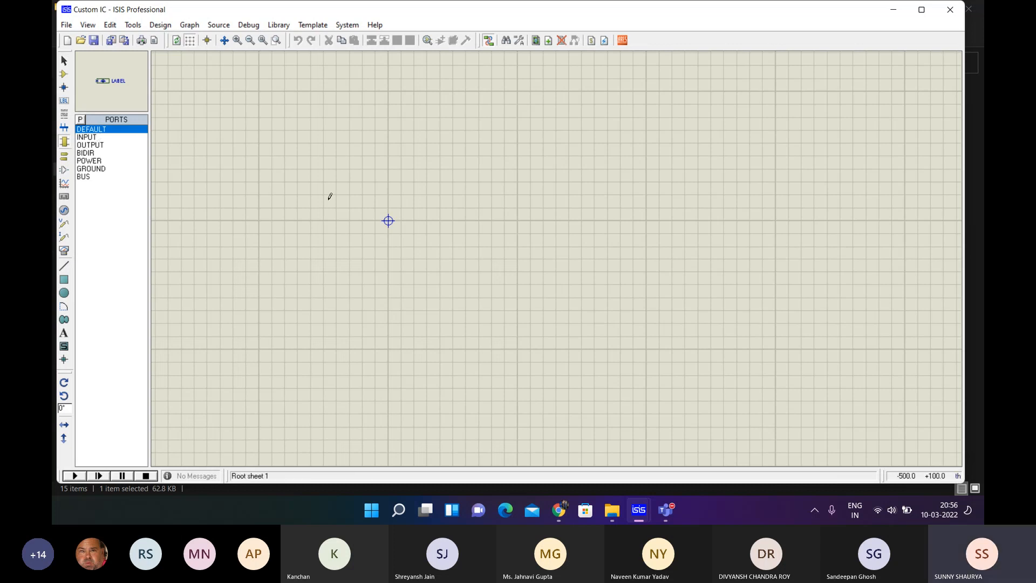
pyautogui.moveTo(465, 166)
pyautogui.mouseDown()
pyautogui.moveTo(555, 265)
pyautogui.moveTo(490, 178)
pyautogui.moveTo(608, 280)
pyautogui.moveTo(636, 319)
pyautogui.moveTo(608, 306)
pyautogui.mouseUp()
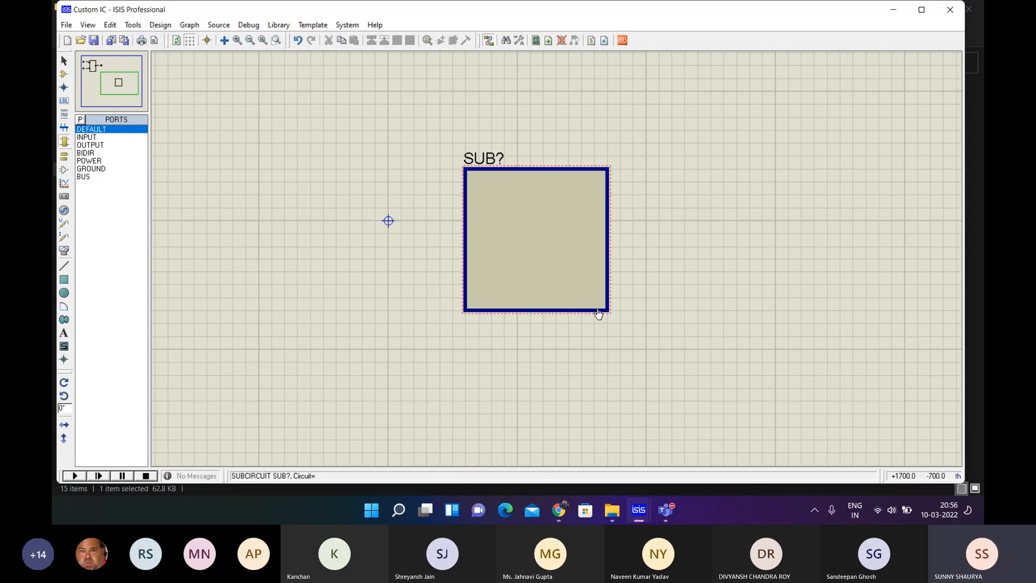
pyautogui.click(85, 138)
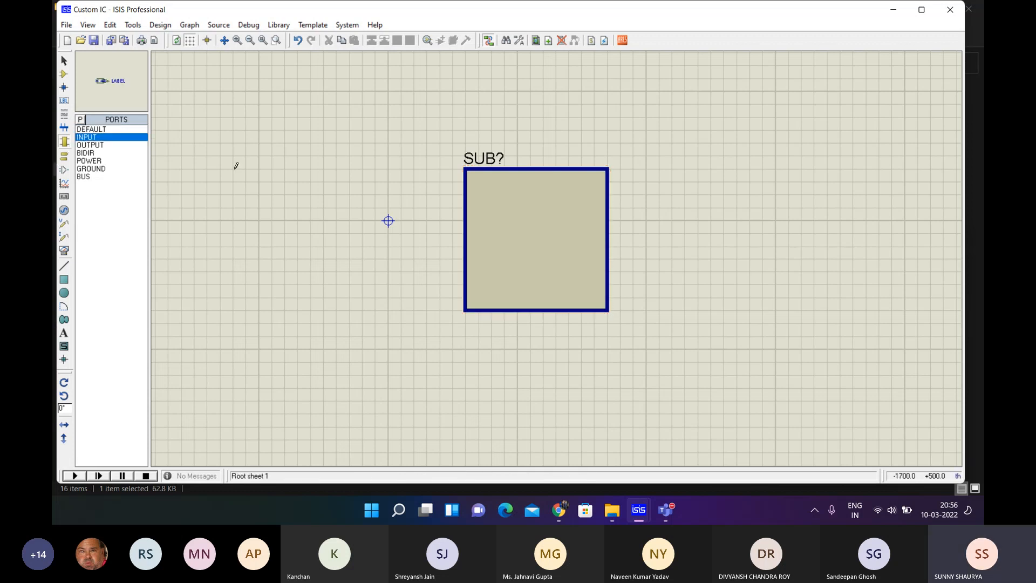
pyautogui.click(462, 195)
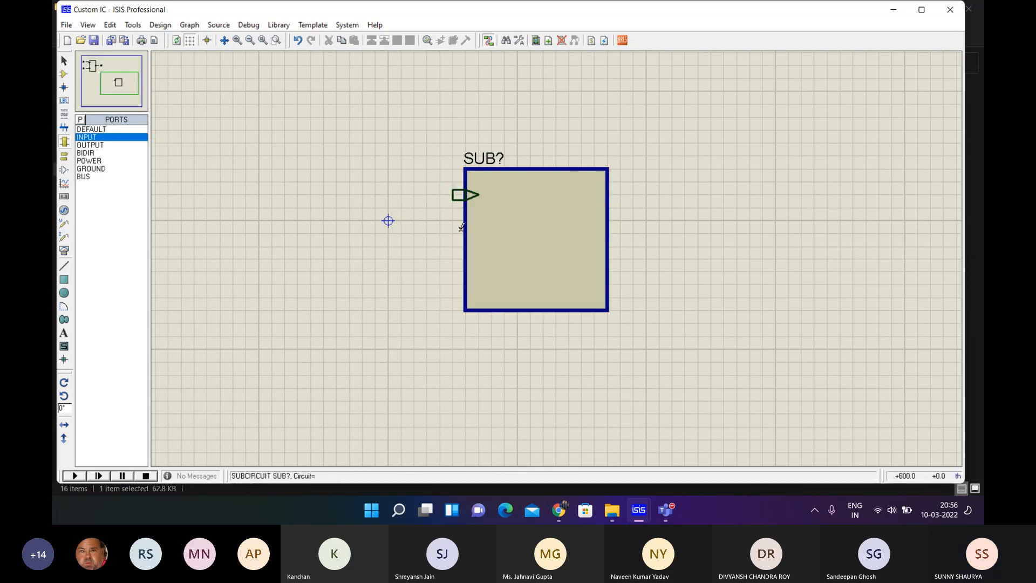
pyautogui.click(462, 259)
pyautogui.click(90, 144)
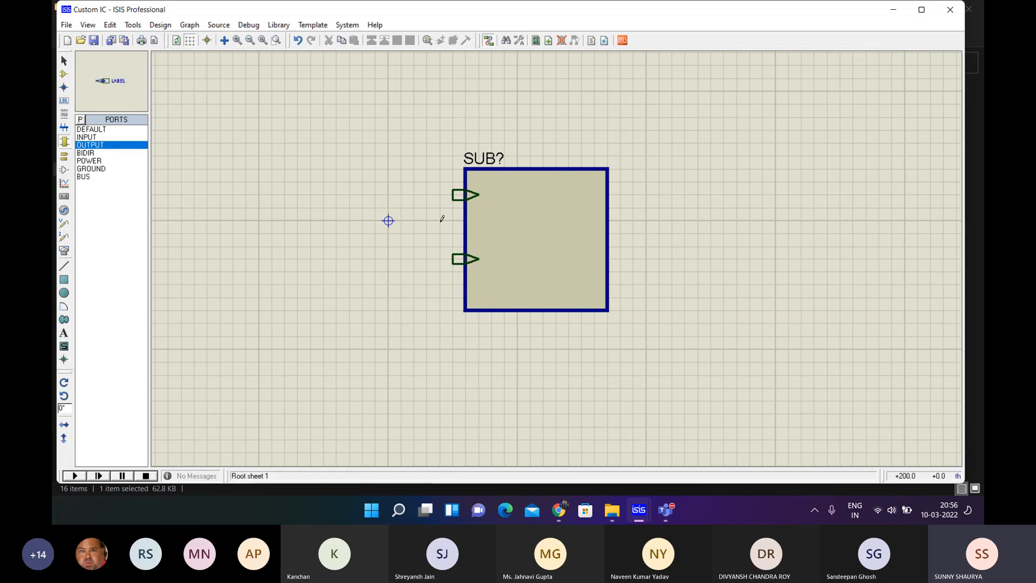
pyautogui.click(613, 230)
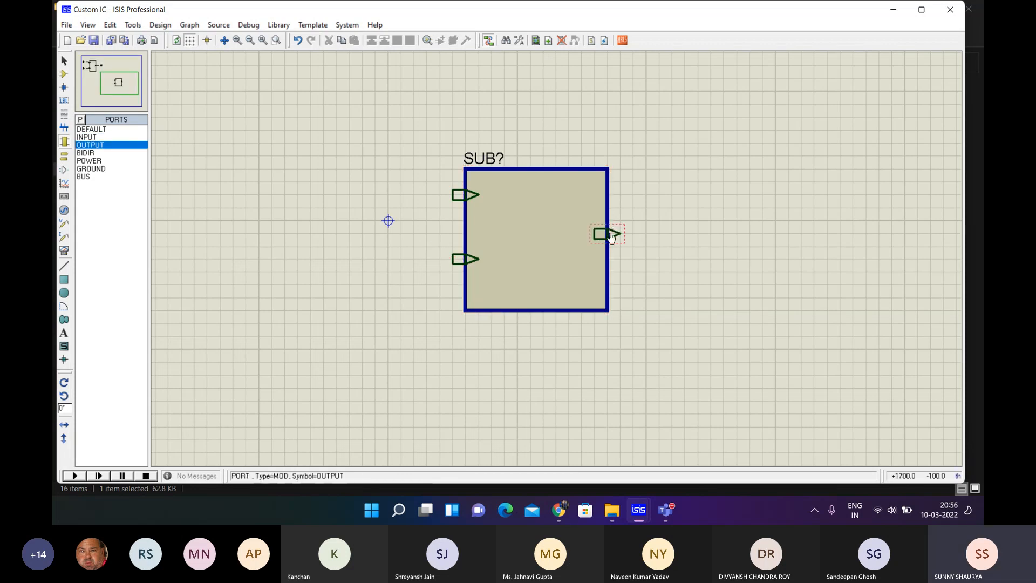
# - Rename the new subcircuit block as U2
pyautogui.click(482, 156)
pyautogui.rightClick(483, 156)
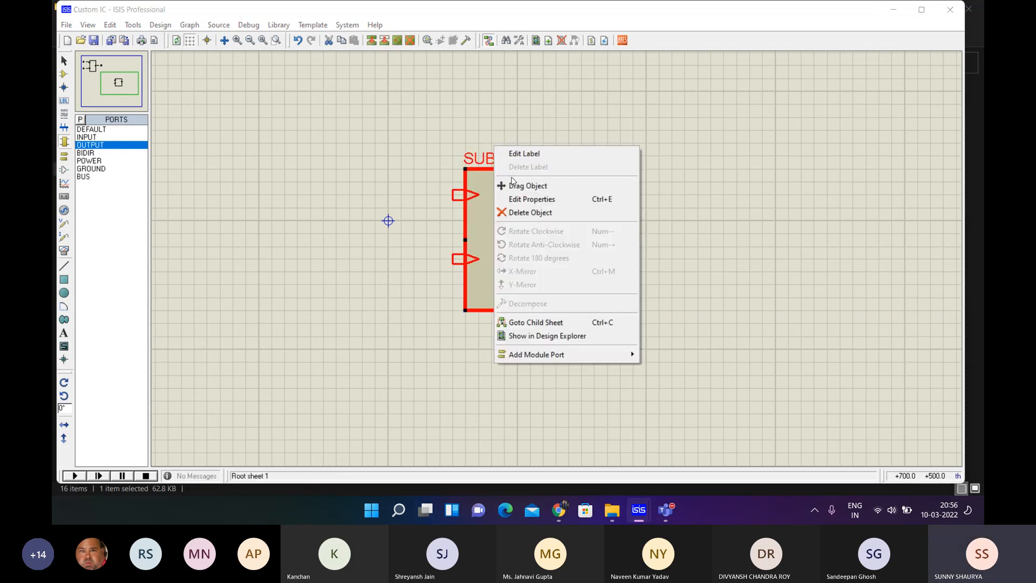
pyautogui.click(532, 156)
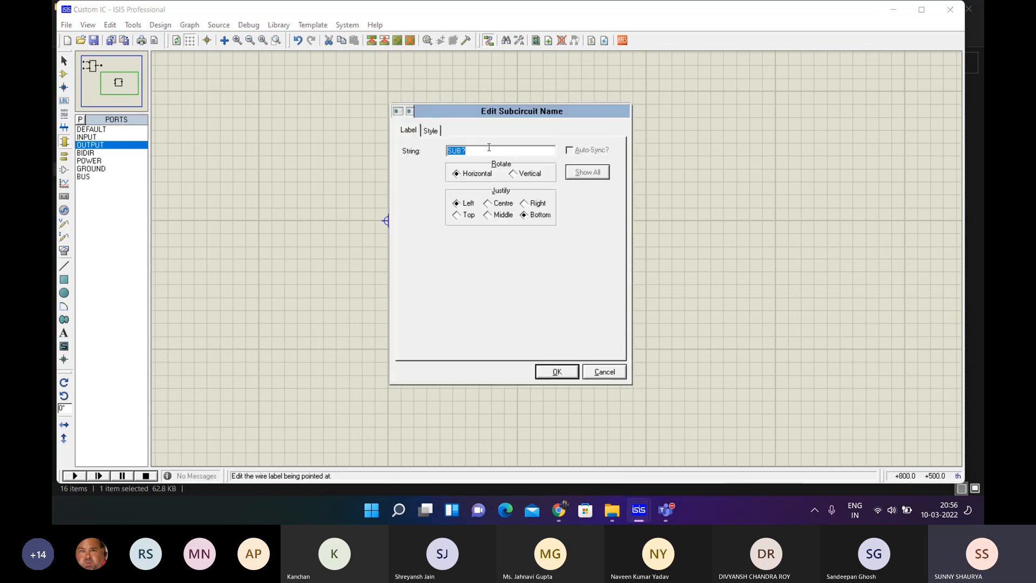
pyautogui.write('U2')
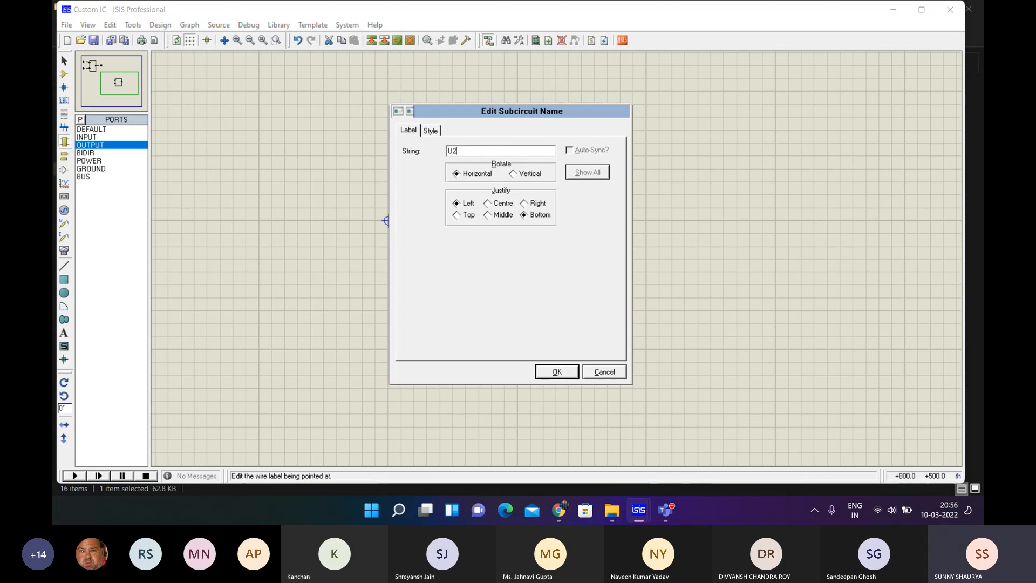
pyautogui.click(546, 373)
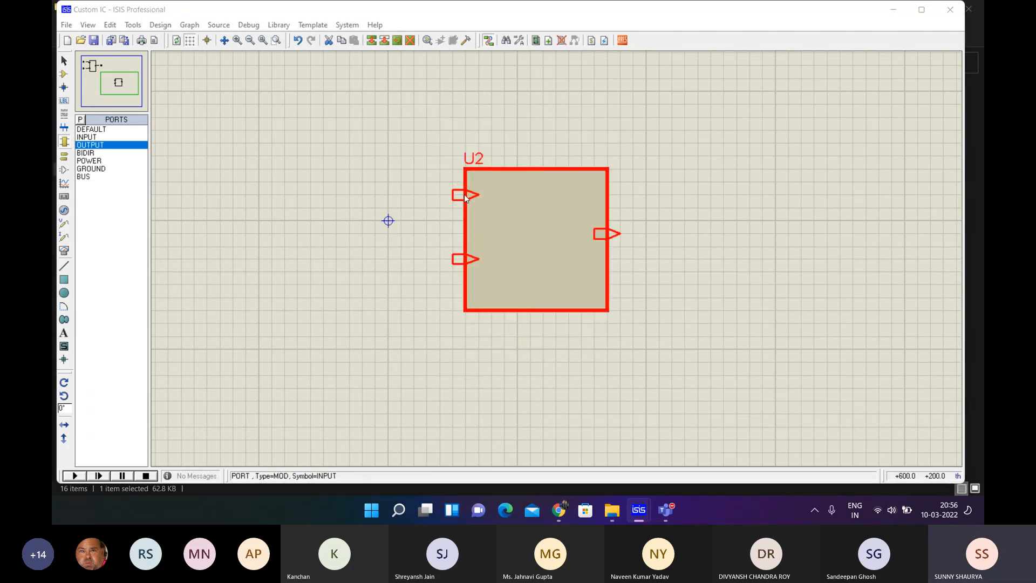
# - Label the U2 block's upper input port a, its lower input port b and its output port c
pyautogui.doubleClick(463, 195)
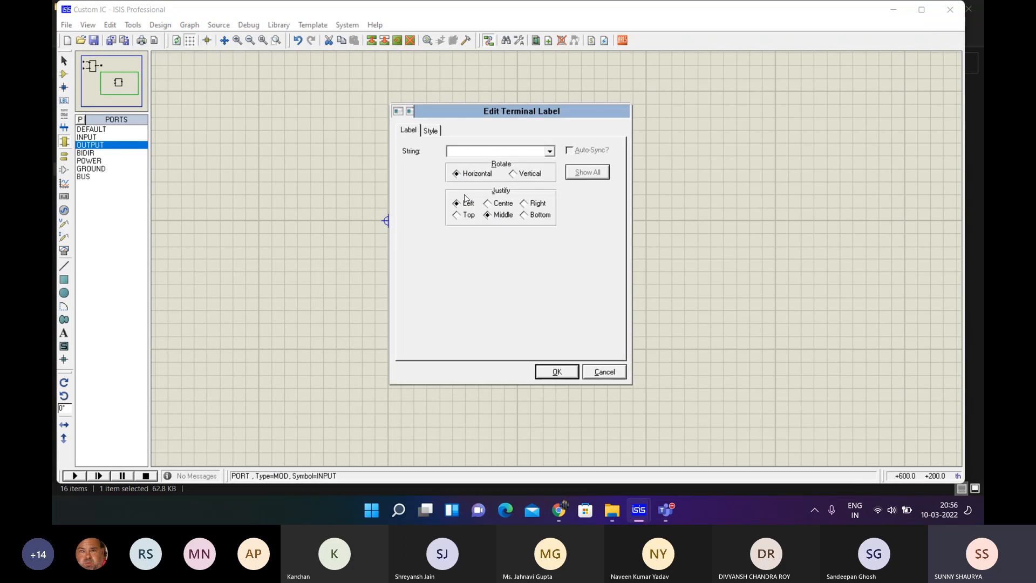
pyautogui.click(556, 372)
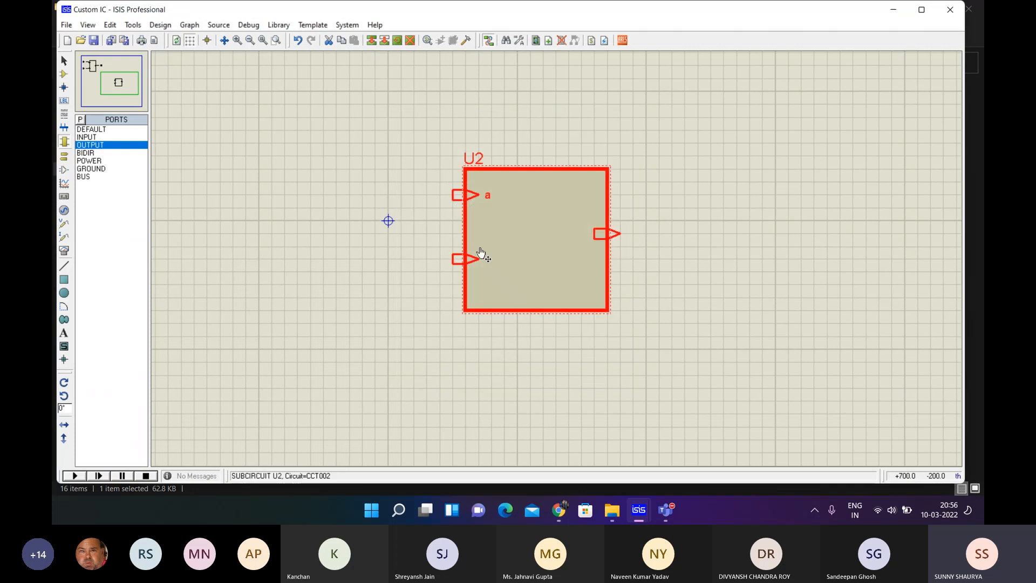
pyautogui.doubleClick(477, 253)
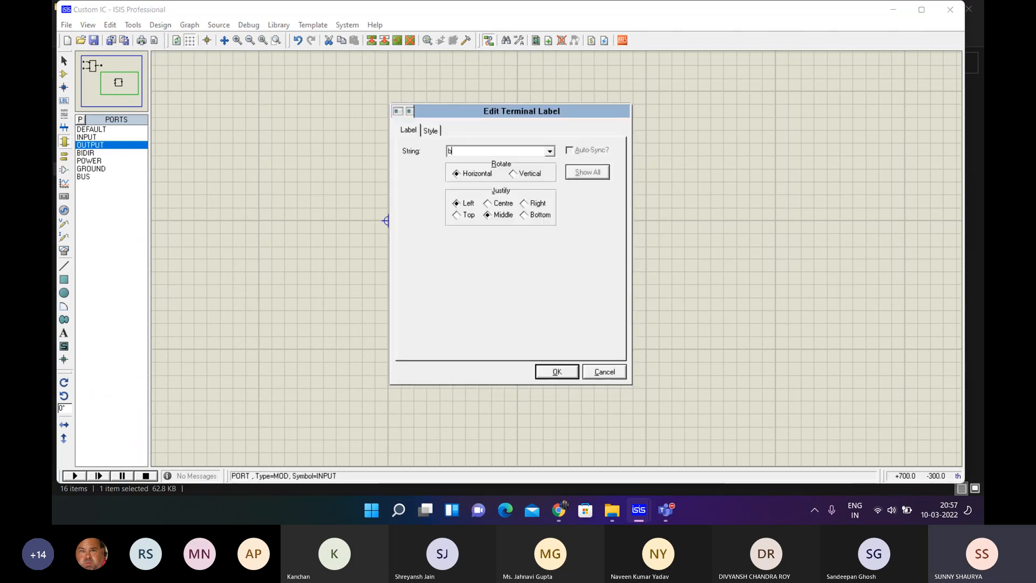
pyautogui.write('b')
pyautogui.click(557, 372)
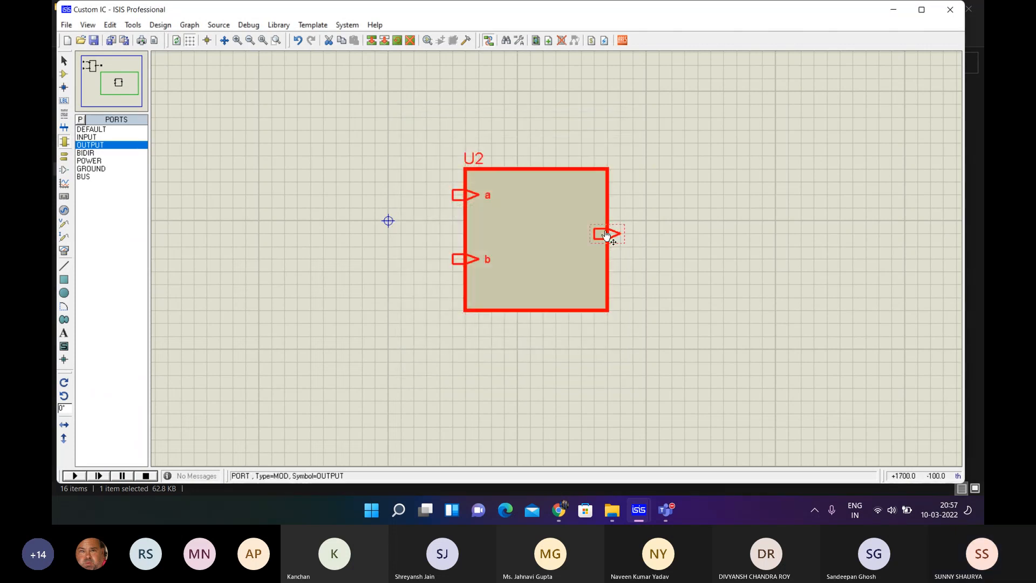
pyautogui.doubleClick(606, 234)
pyautogui.write('c')
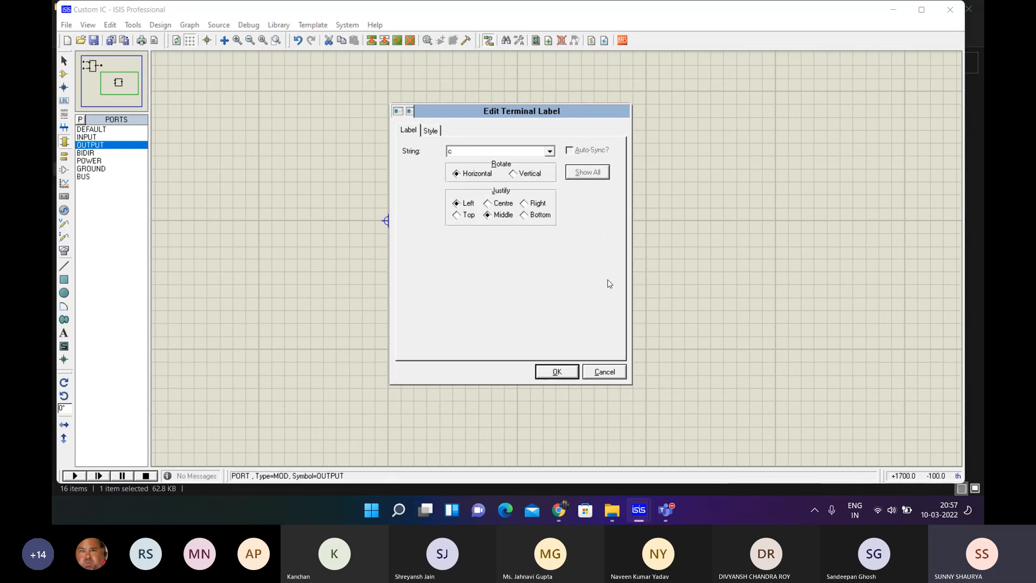
pyautogui.click(571, 371)
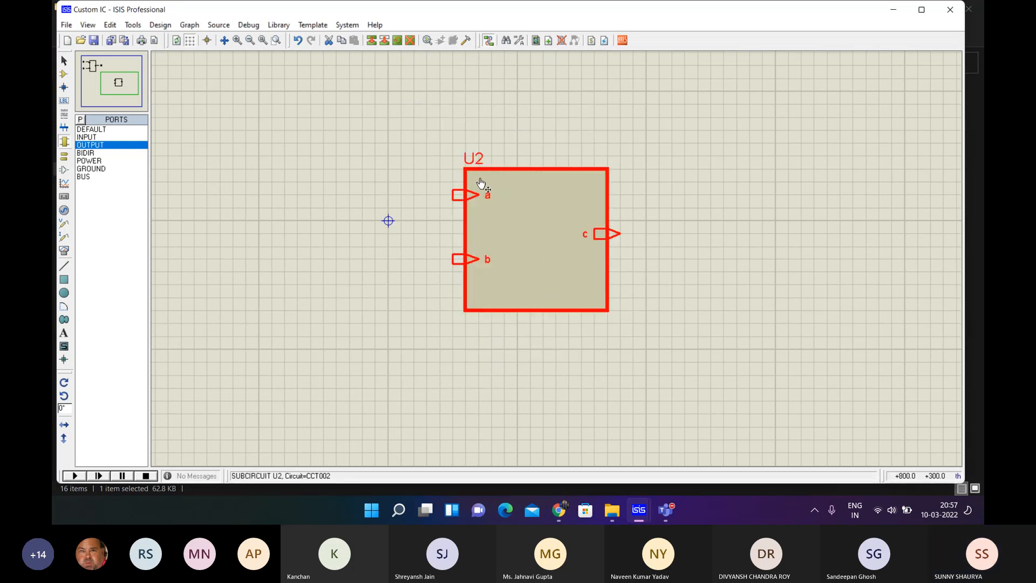
# - Go to the U2 block's child sheet and place two input terminals with one output terminal to their right
pyautogui.rightClick(544, 228)
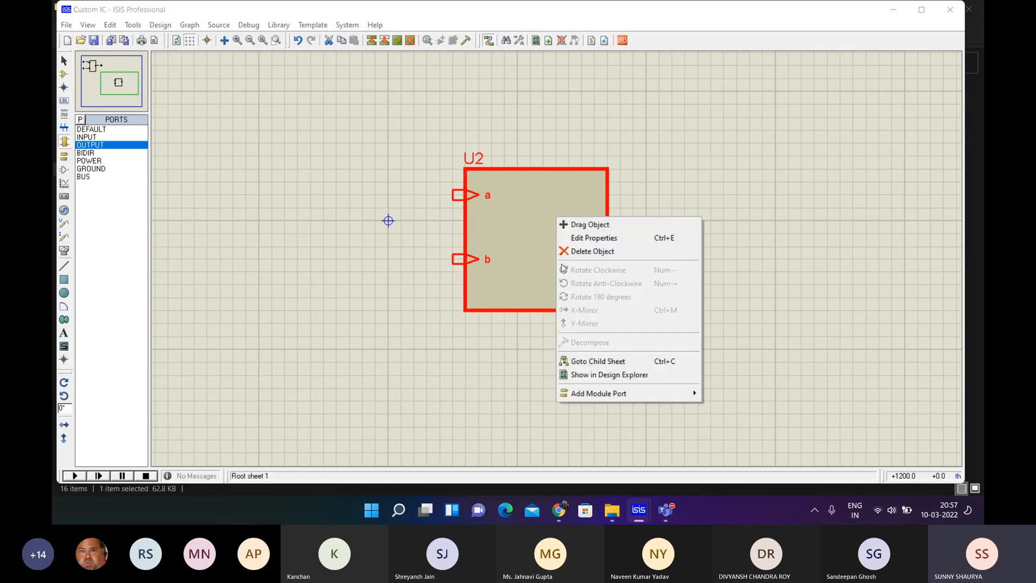
pyautogui.click(614, 361)
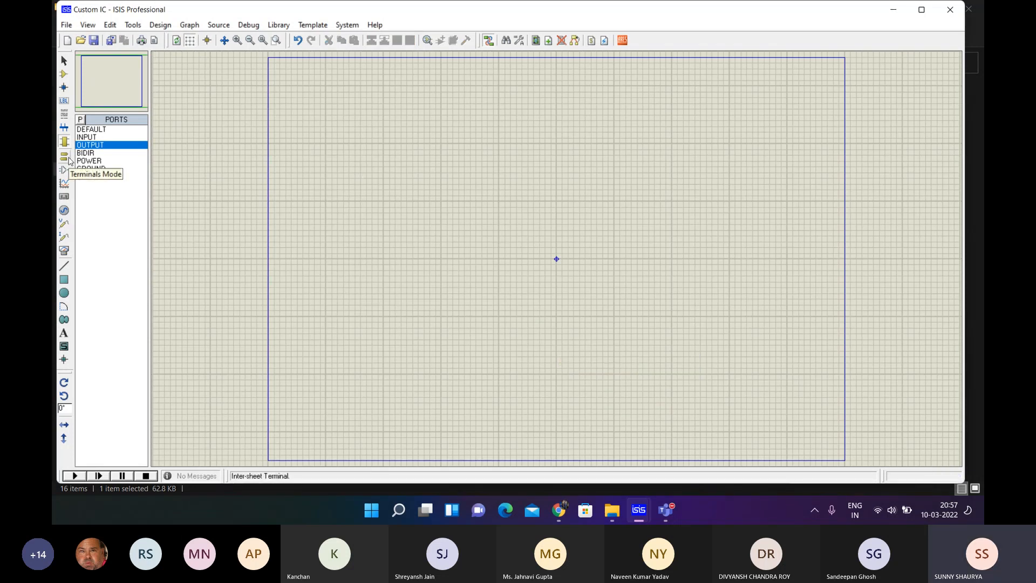
pyautogui.click(65, 157)
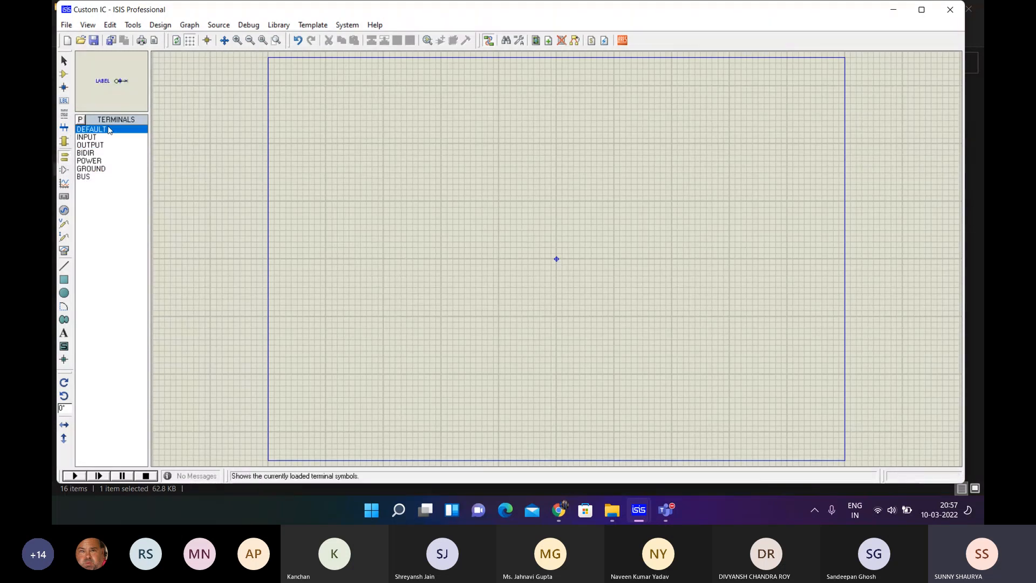
pyautogui.click(92, 137)
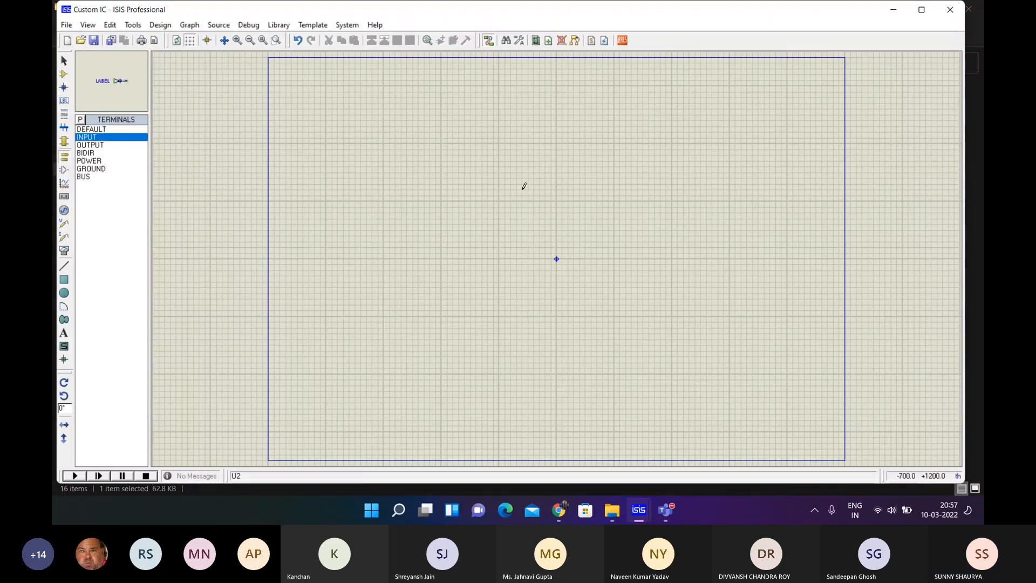
pyautogui.click(452, 213)
pyautogui.scroll(1, 467, 230)
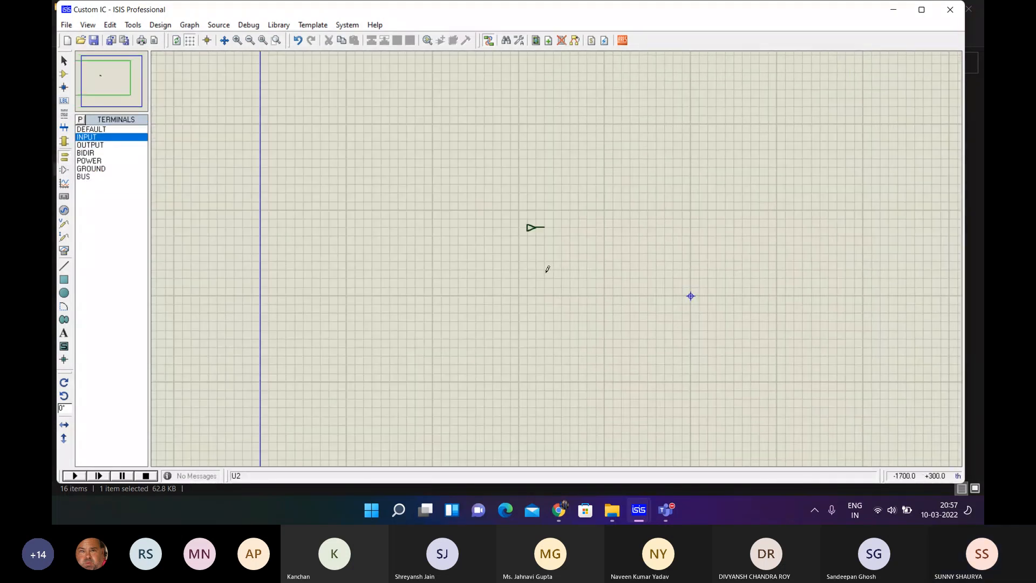
pyautogui.click(542, 270)
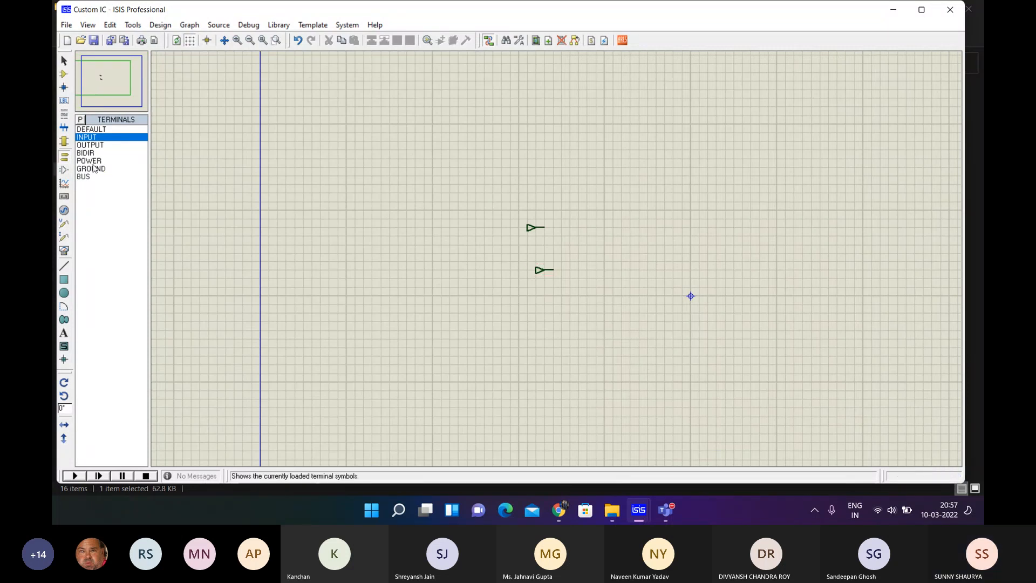
pyautogui.click(89, 145)
pyautogui.click(717, 244)
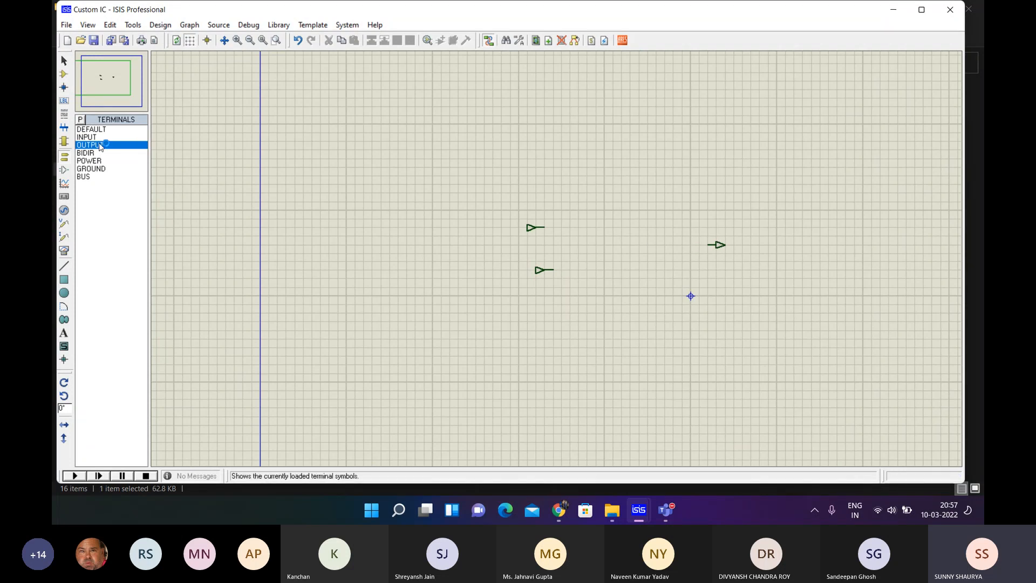
# - Place a 7400 NAND gate between the input terminals and the output terminal
pyautogui.click(64, 74)
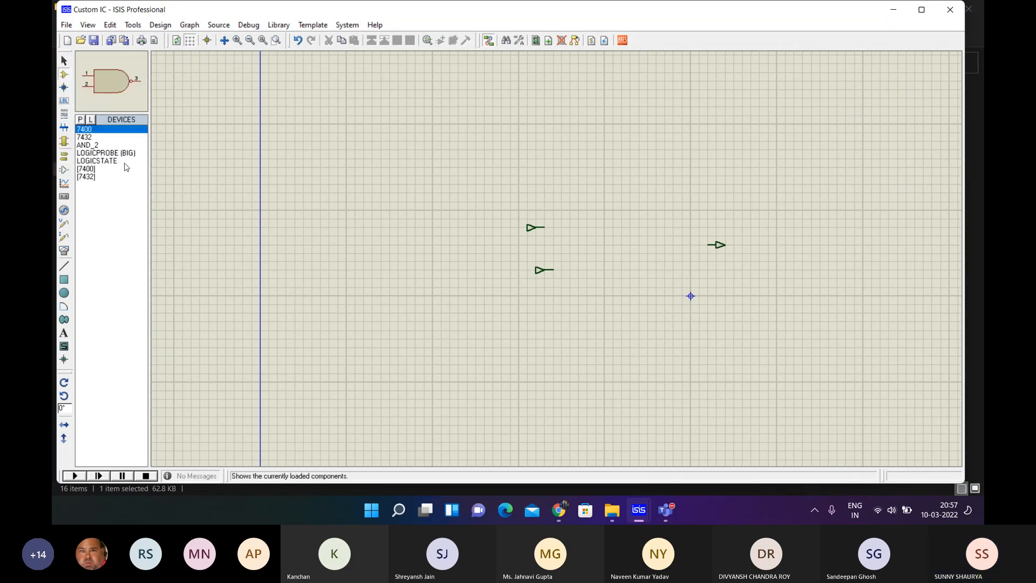
pyautogui.click(114, 138)
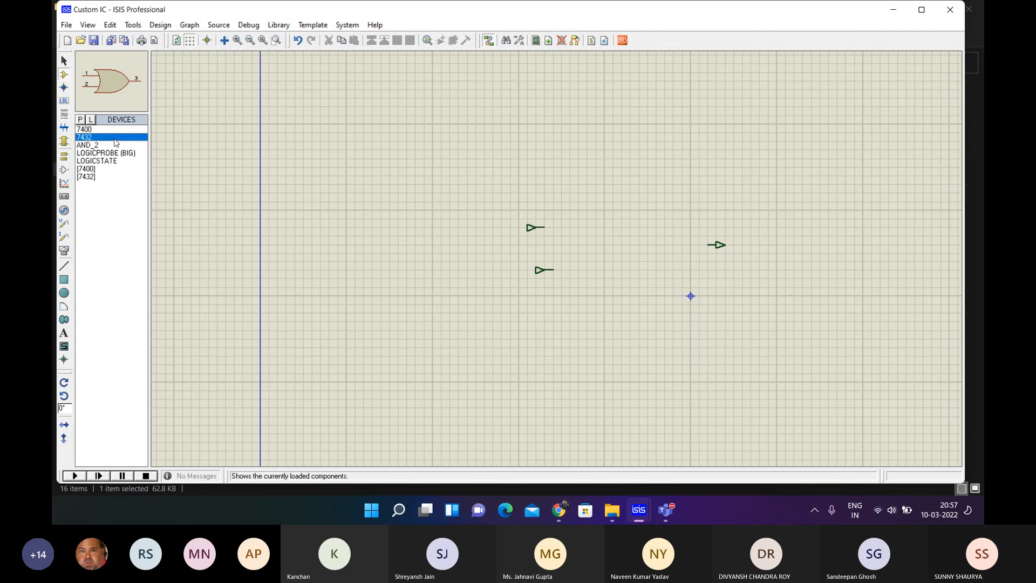
pyautogui.click(115, 129)
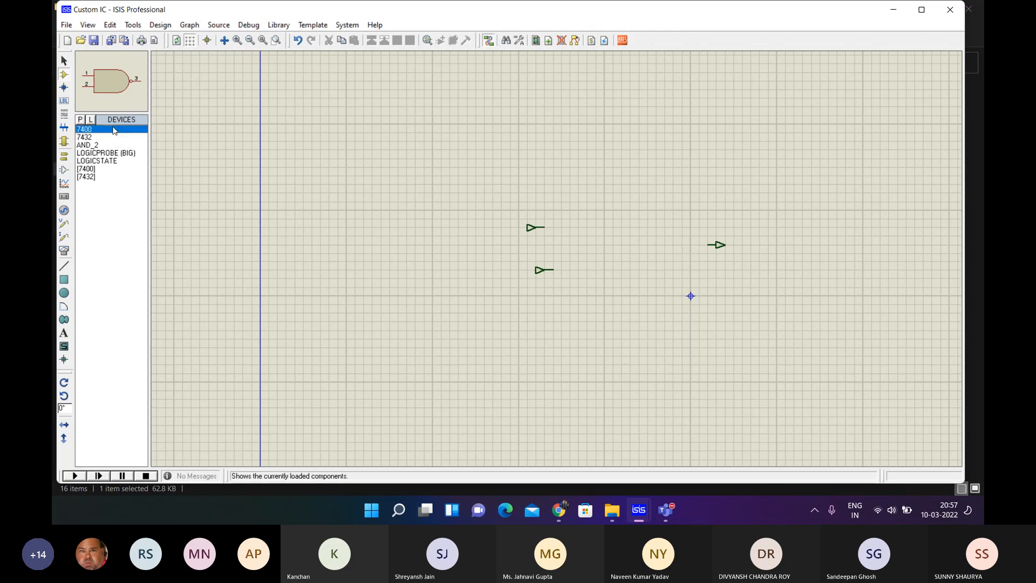
pyautogui.click(594, 250)
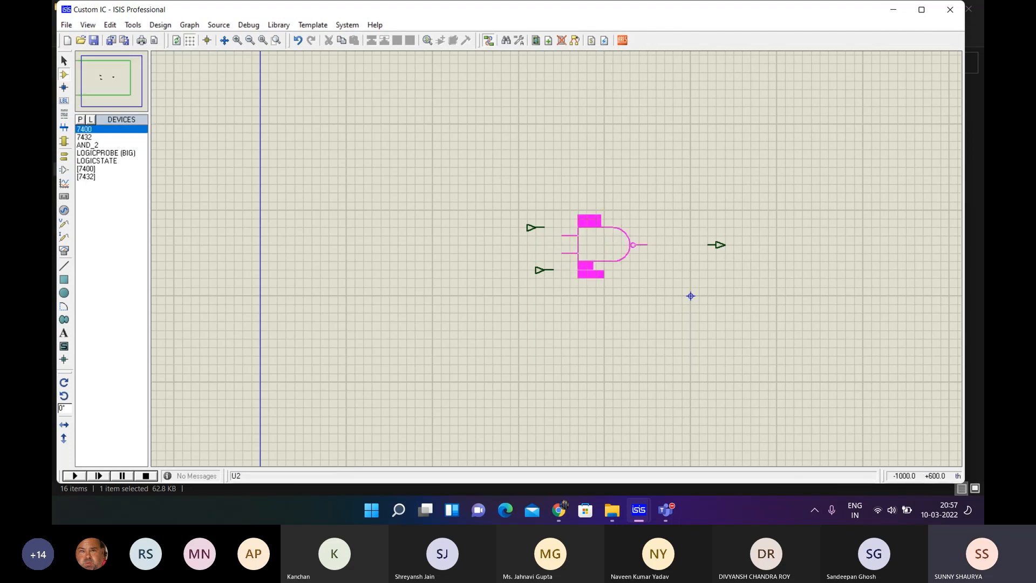
pyautogui.click(612, 246)
# - Wire the two input terminals to the NAND gate's inputs and its output to the output terminal
pyautogui.click(544, 227)
pyautogui.click(603, 235)
pyautogui.click(556, 270)
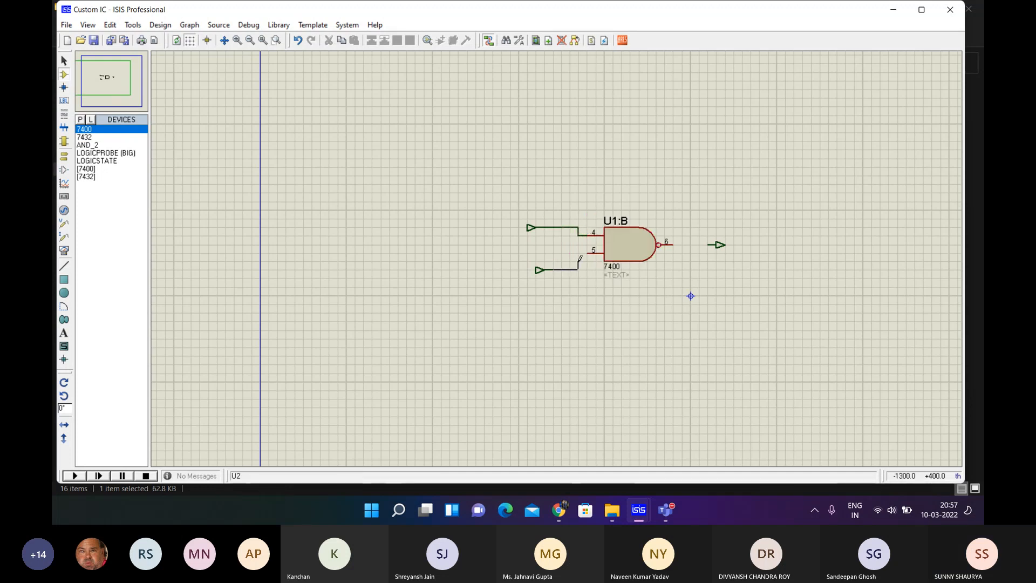
pyautogui.click(590, 253)
pyautogui.click(672, 243)
pyautogui.click(704, 241)
# - Label the upper input terminal A and the lower input terminal B, using the existing port names
pyautogui.click(533, 229)
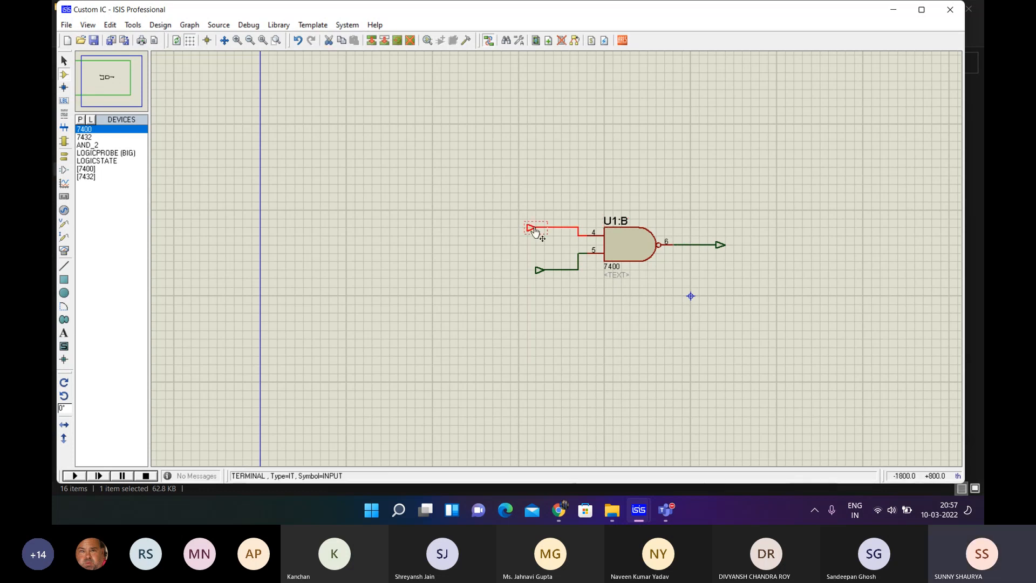
pyautogui.rightClick(534, 231)
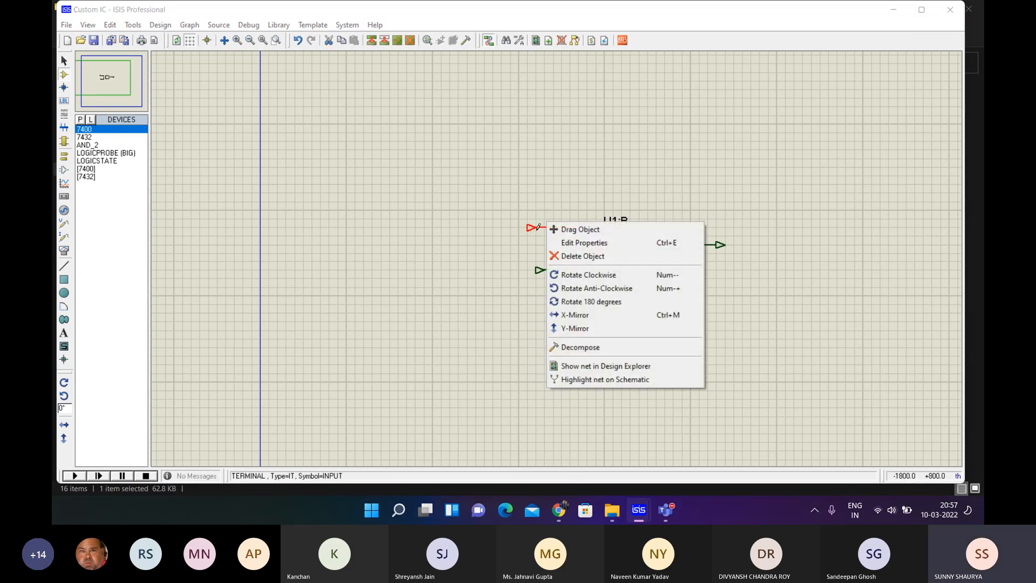
pyautogui.click(571, 243)
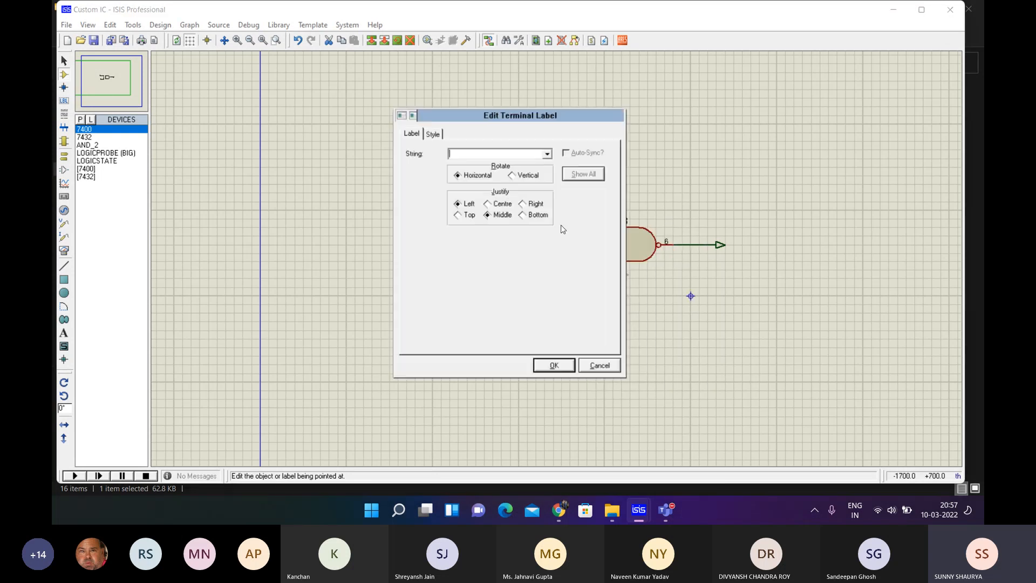
pyautogui.click(549, 152)
pyautogui.click(528, 170)
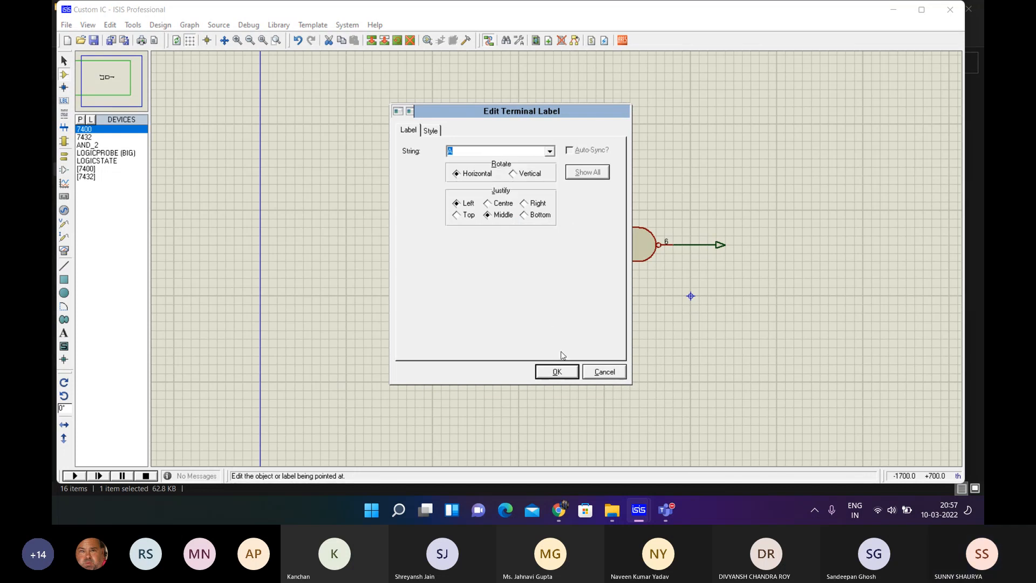
pyautogui.click(562, 368)
pyautogui.rightClick(538, 269)
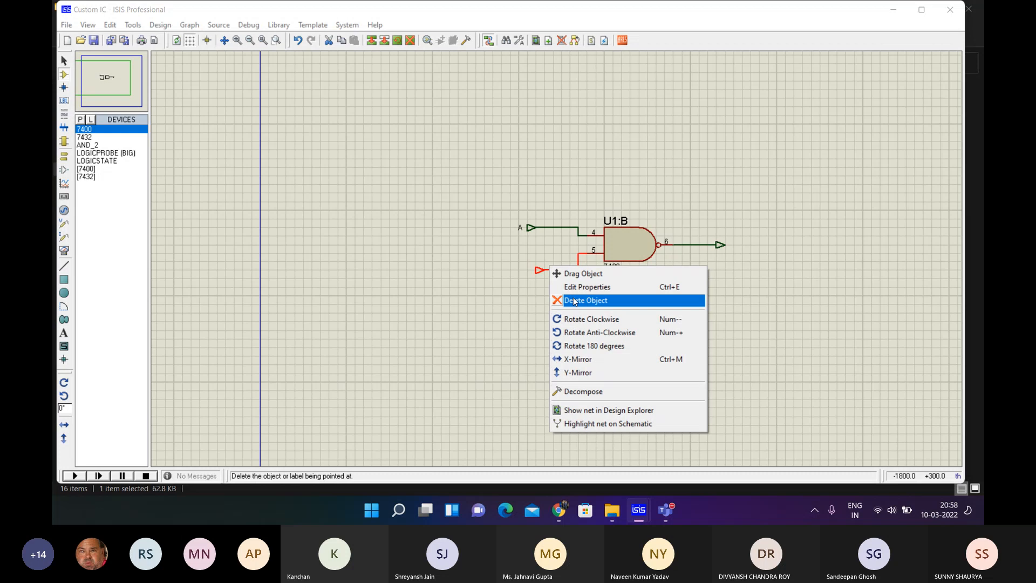
pyautogui.click(585, 287)
pyautogui.click(549, 151)
pyautogui.click(541, 170)
pyautogui.click(565, 373)
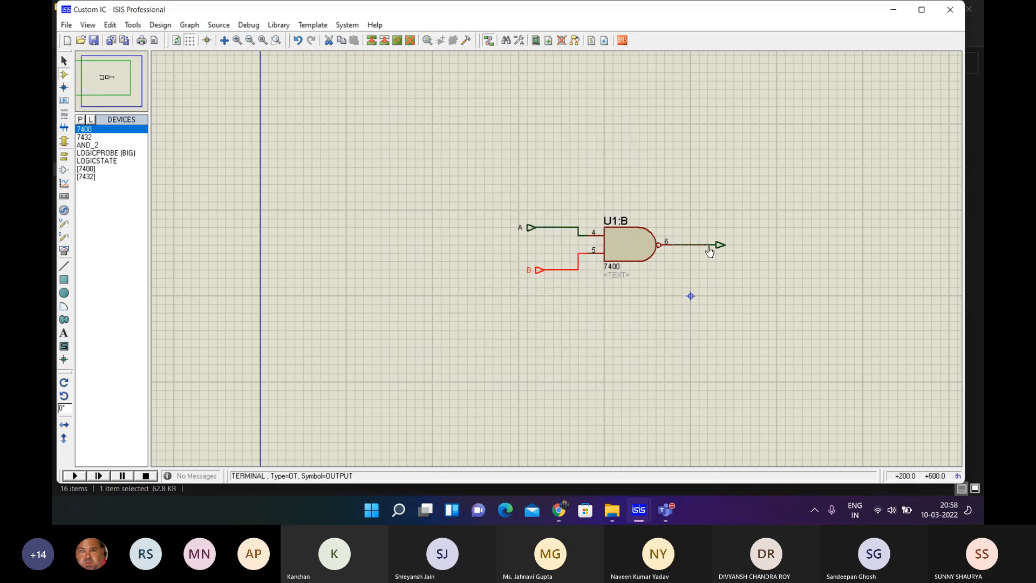
# - Label the output terminal C using the existing port name and return to the parent sheet
pyautogui.rightClick(724, 244)
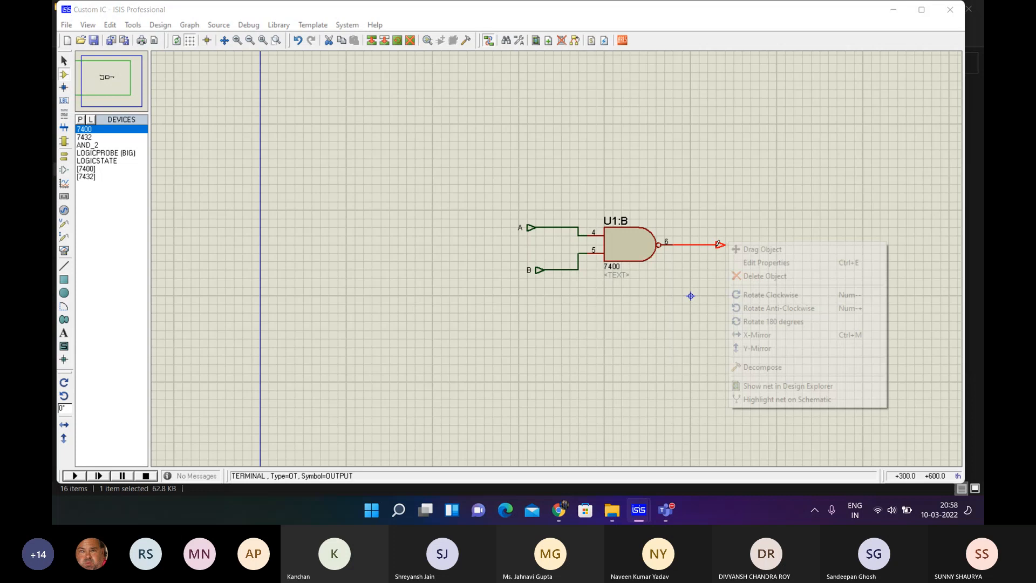
pyautogui.click(762, 261)
pyautogui.click(550, 152)
pyautogui.click(542, 178)
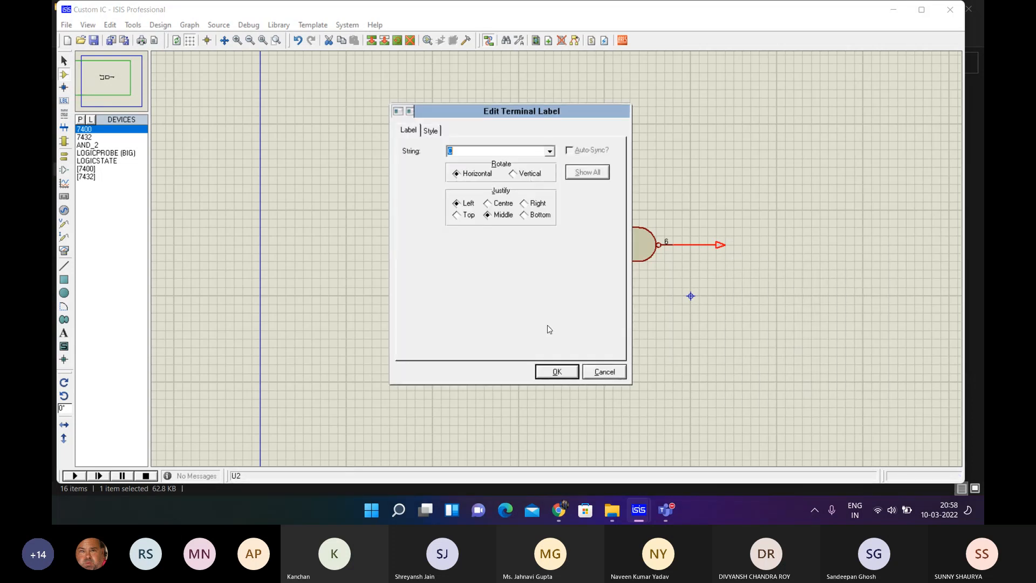
pyautogui.click(559, 371)
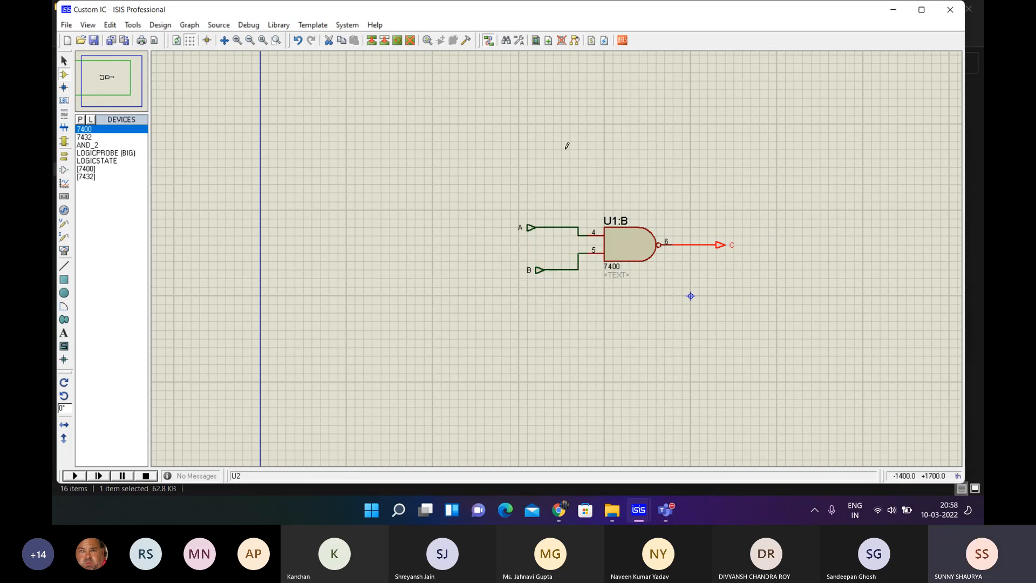
pyautogui.rightClick(451, 164)
pyautogui.click(513, 268)
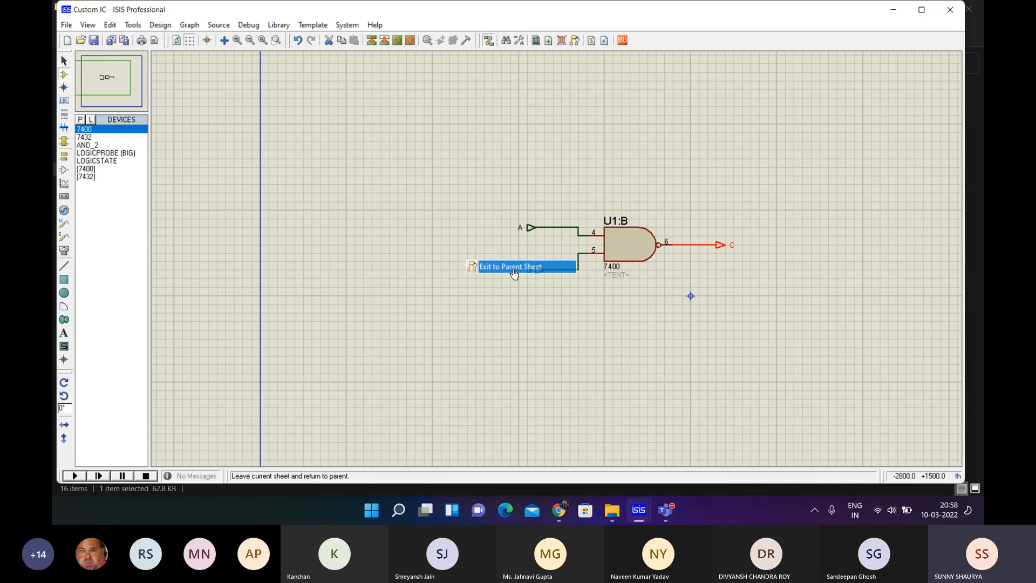
# - Place two LOGICSTATE sources beside U2's ports a and b and a LOGICPROBE (BIG) beside its port c
pyautogui.scroll(1, 642, 277)
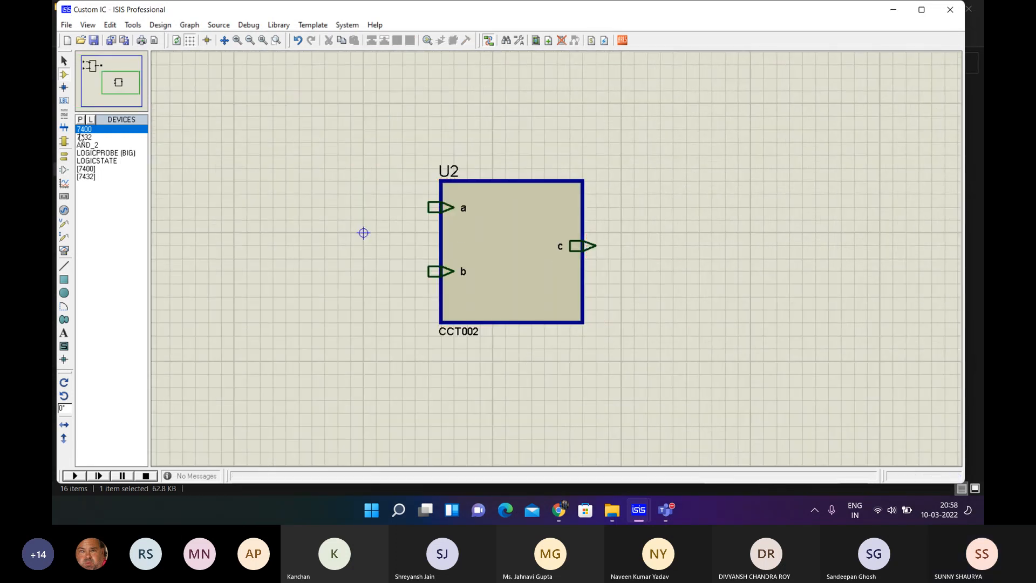
pyautogui.click(102, 160)
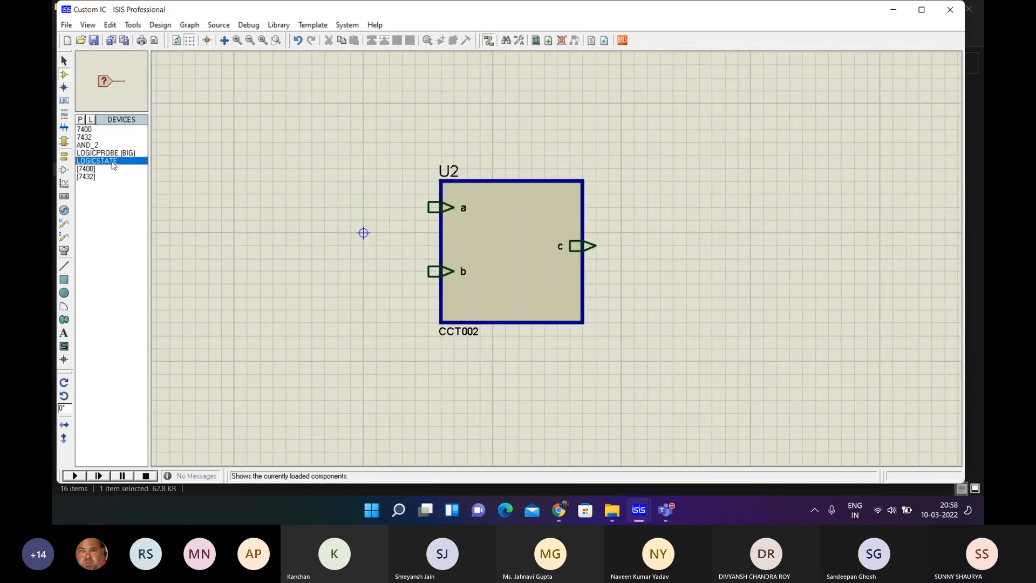
pyautogui.click(308, 194)
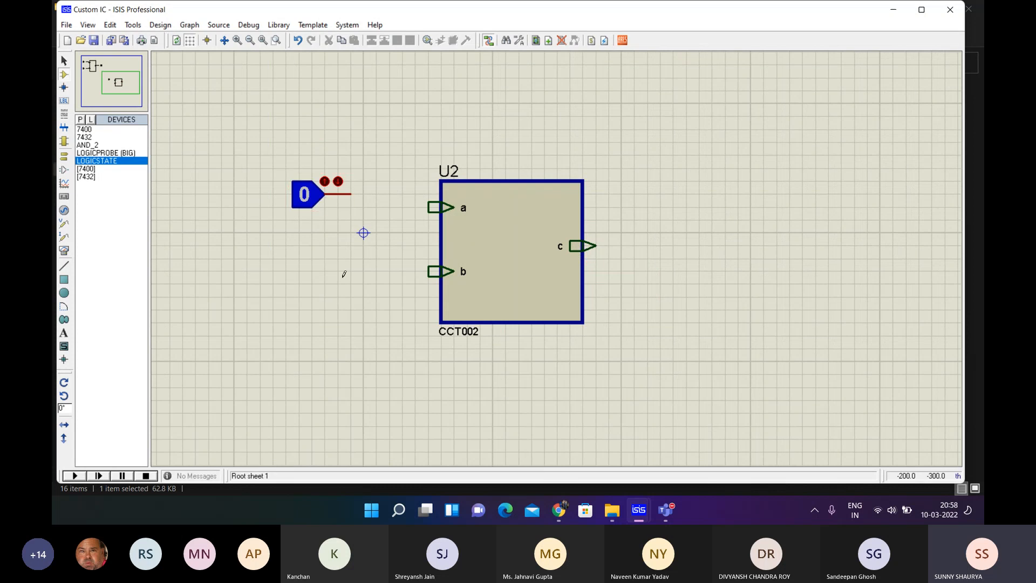
pyautogui.click(308, 271)
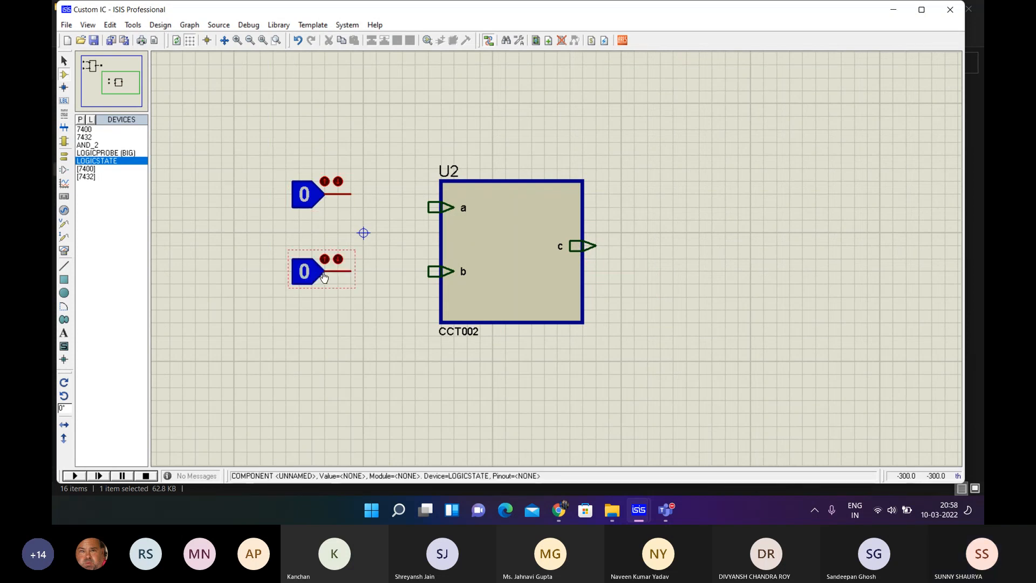
pyautogui.click(94, 153)
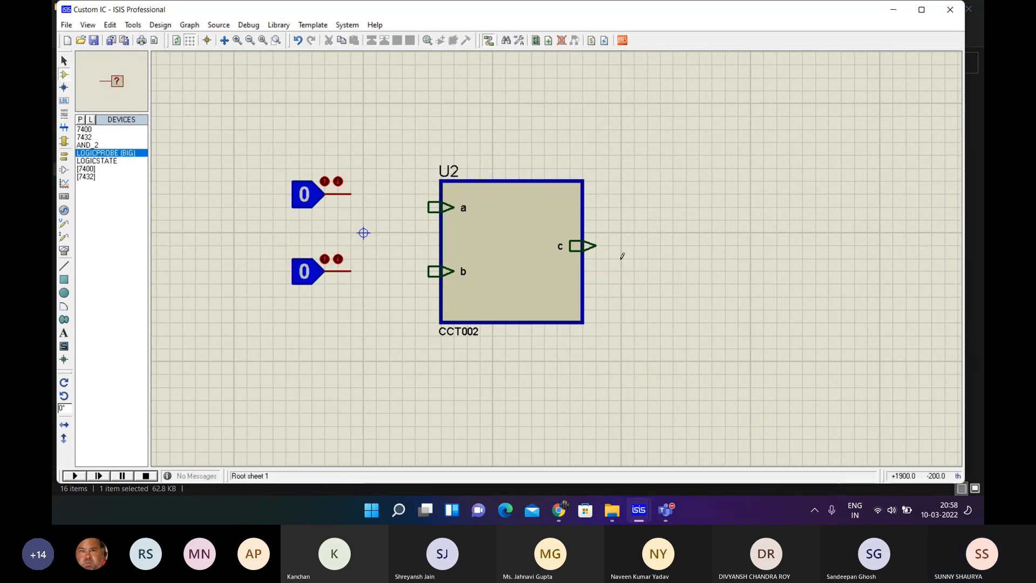
pyautogui.click(649, 238)
pyautogui.click(688, 246)
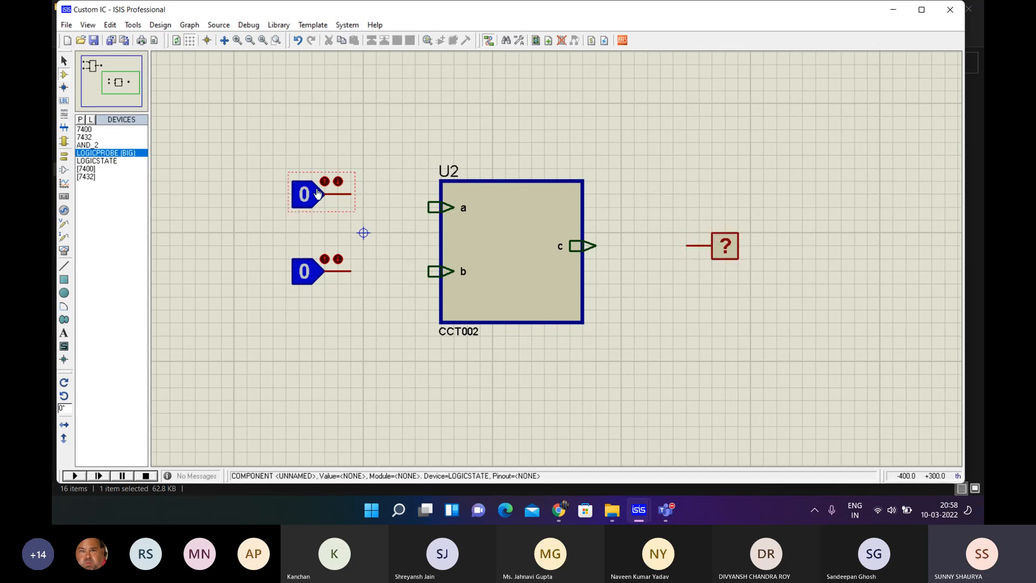
# - Wire the upper logic state to port a, the lower one to port b, and port c to the logic probe
pyautogui.click(351, 194)
pyautogui.click(430, 207)
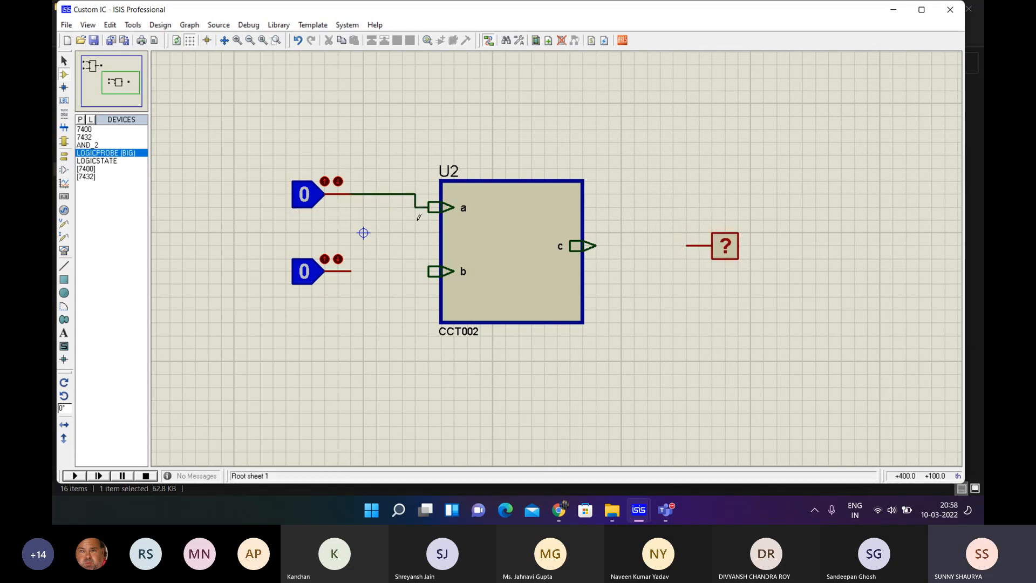
pyautogui.click(350, 270)
pyautogui.click(429, 270)
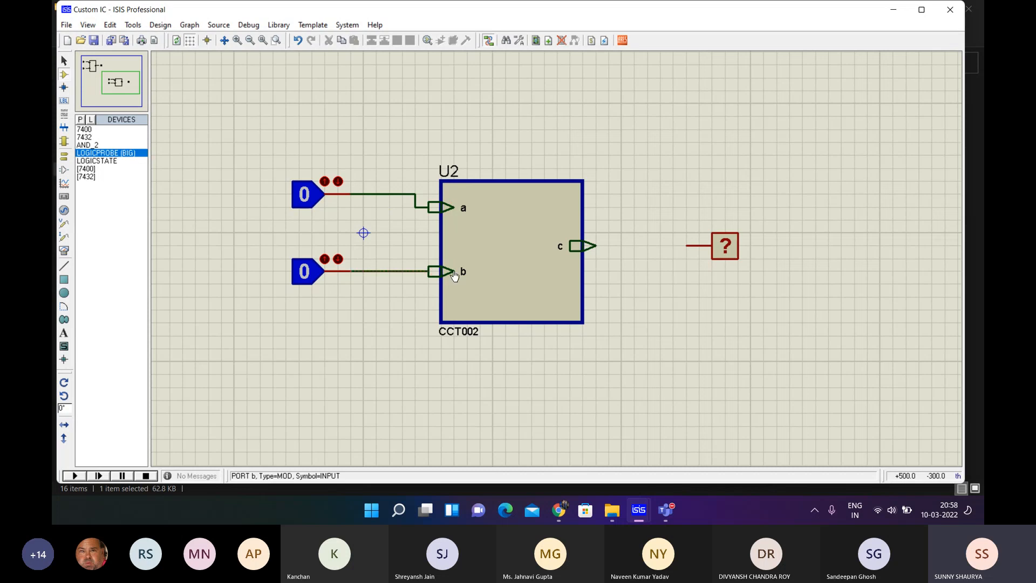
pyautogui.click(597, 246)
pyautogui.click(688, 245)
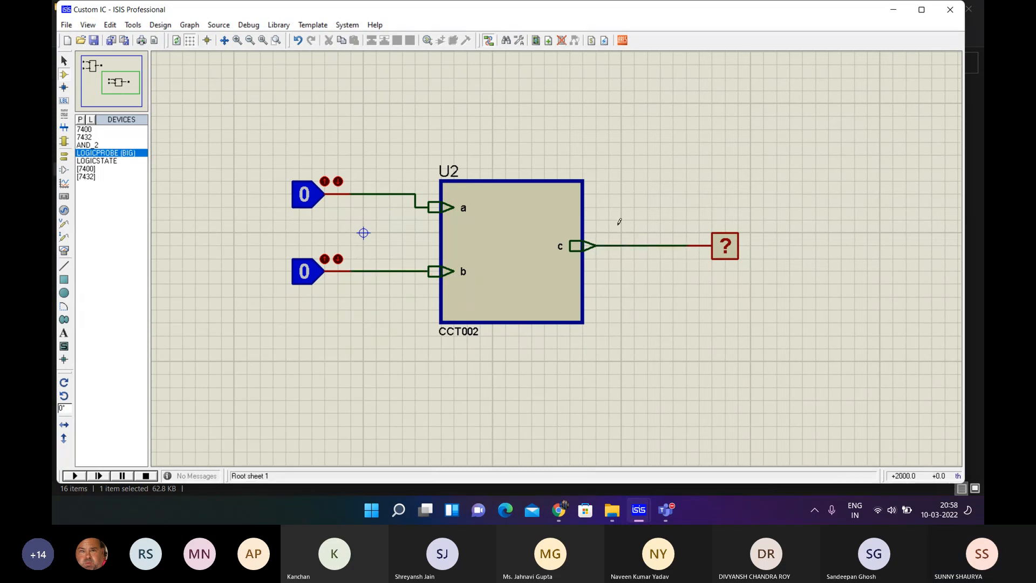
# - Simulate the U2 circuit, switching input a and then input b to 1, and stop the simulation
pyautogui.click(74, 476)
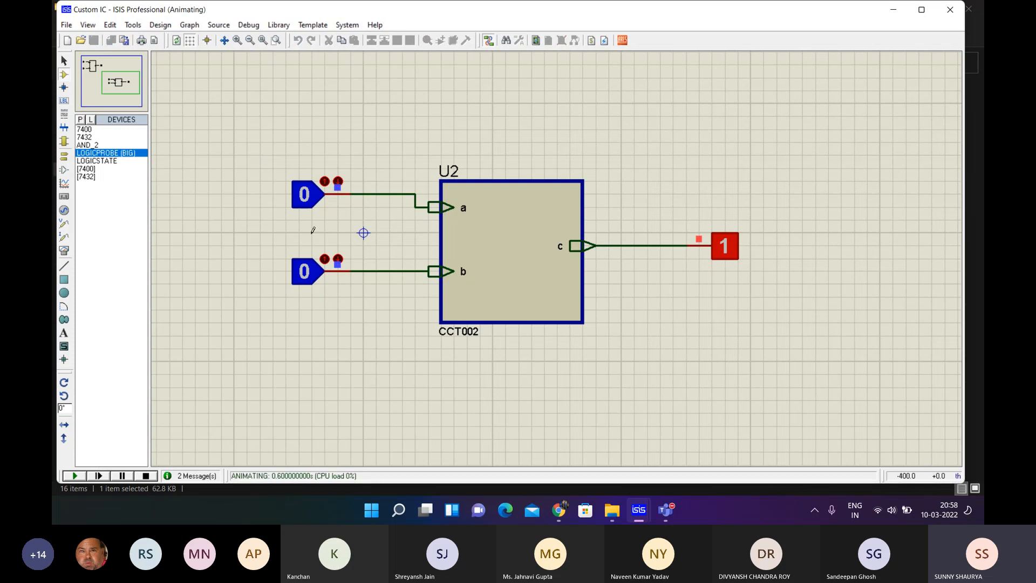
pyautogui.click(319, 197)
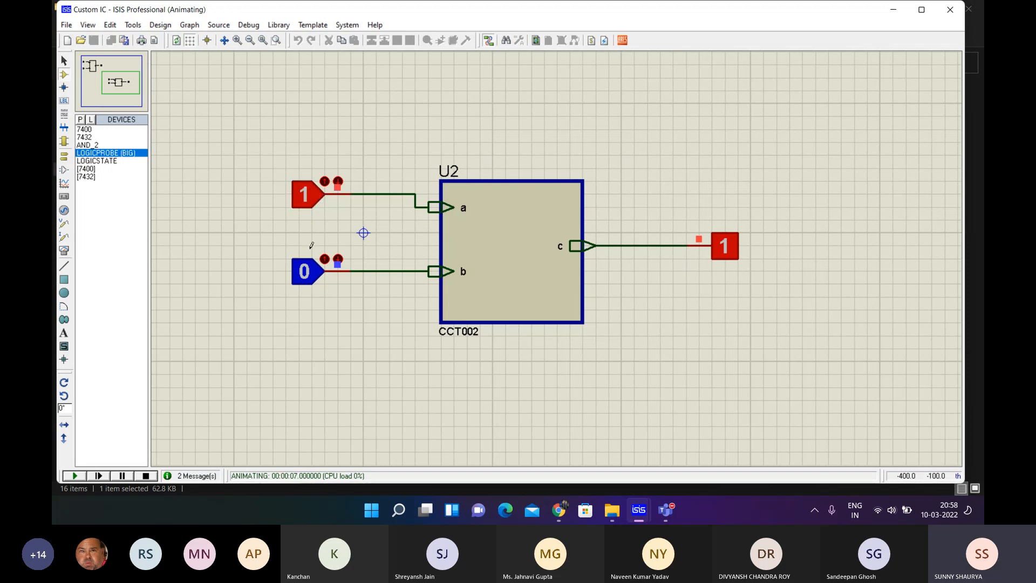
pyautogui.click(317, 280)
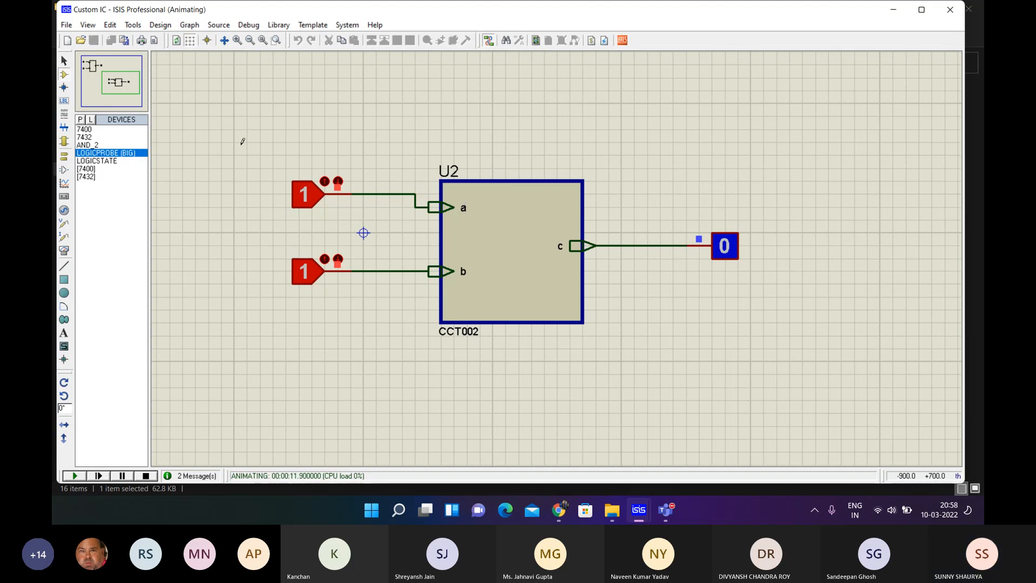
pyautogui.moveTo(247, 129); pyautogui.dragTo(777, 361)
pyautogui.rightClick(488, 226)
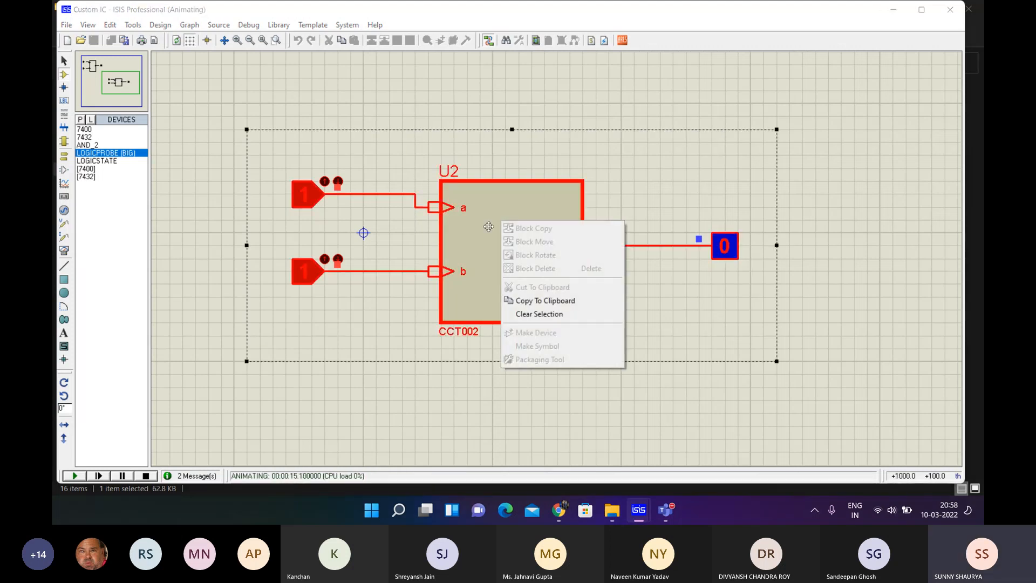
pyautogui.click(145, 476)
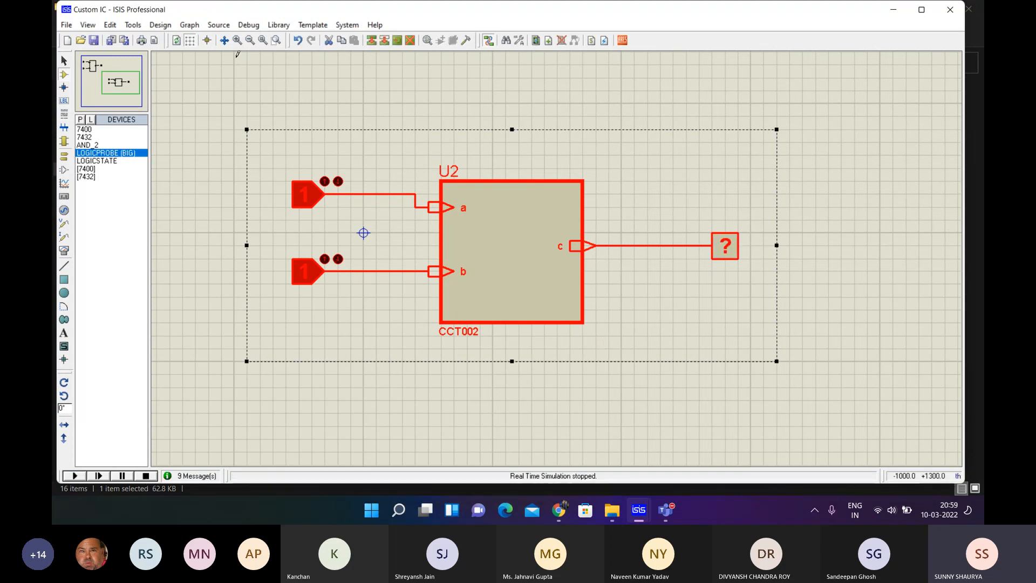
# - Copy the whole U2 circuit with its logic states and probe to the clipboard and paste it below the original
pyautogui.click(247, 120)
pyautogui.moveTo(234, 130); pyautogui.dragTo(789, 361)
pyautogui.rightClick(474, 175)
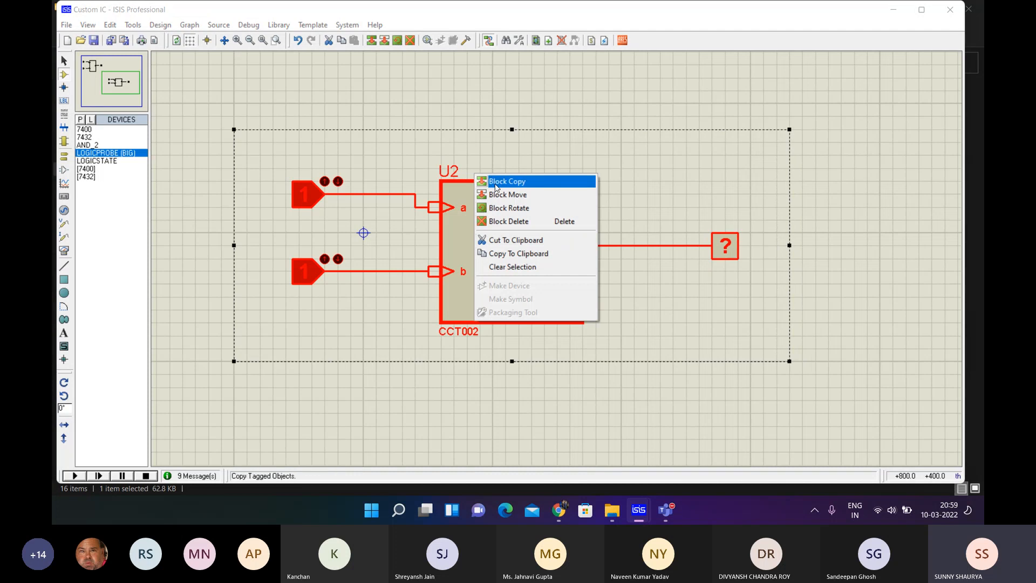
pyautogui.click(524, 254)
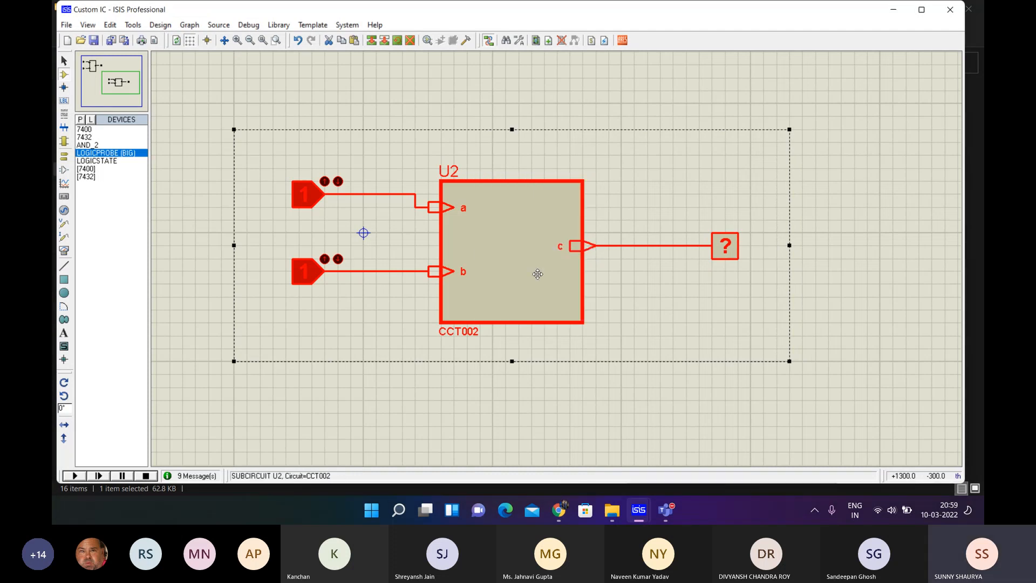
pyautogui.scroll(-2, 534, 308)
pyautogui.rightClick(461, 350)
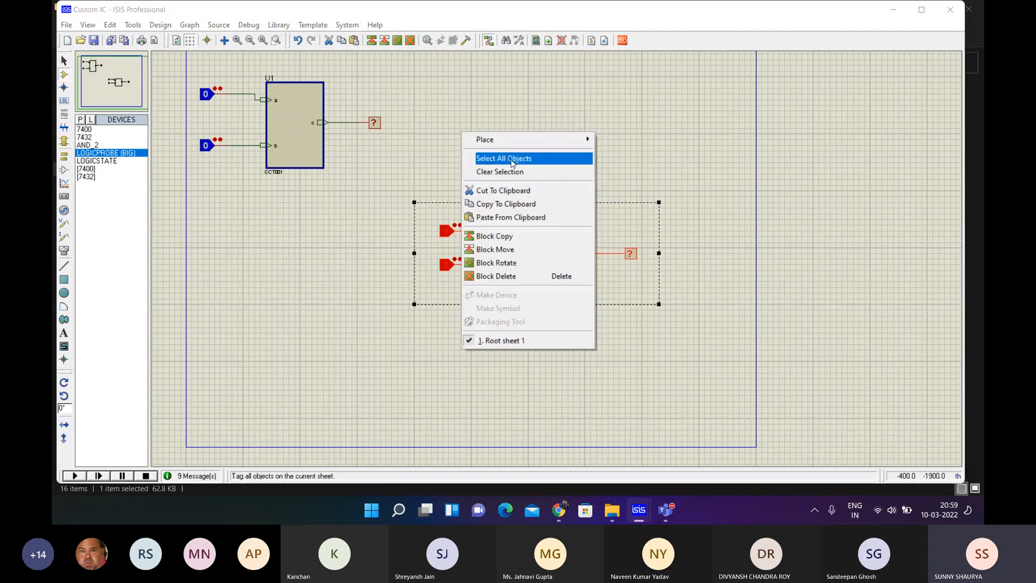
pyautogui.click(521, 218)
pyautogui.click(512, 343)
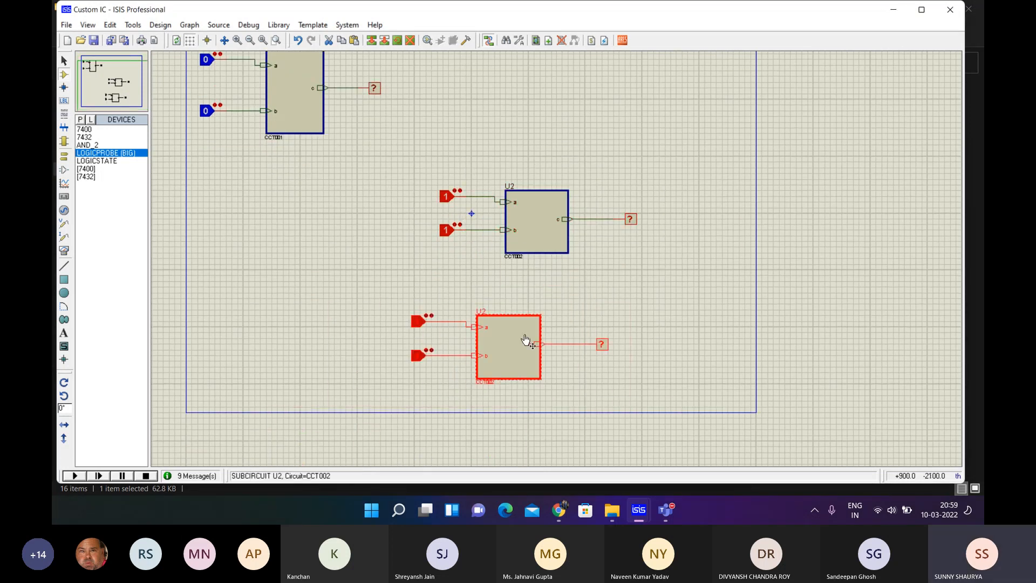
# - Rename the pasted subcircuit as U3
pyautogui.scroll(1, 527, 342)
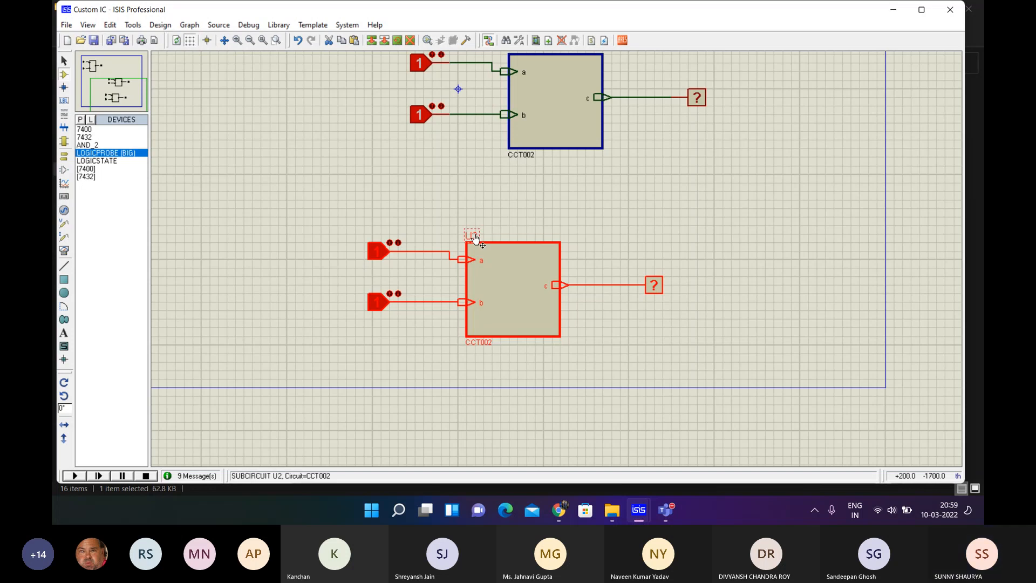
pyautogui.scroll(1, 518, 173)
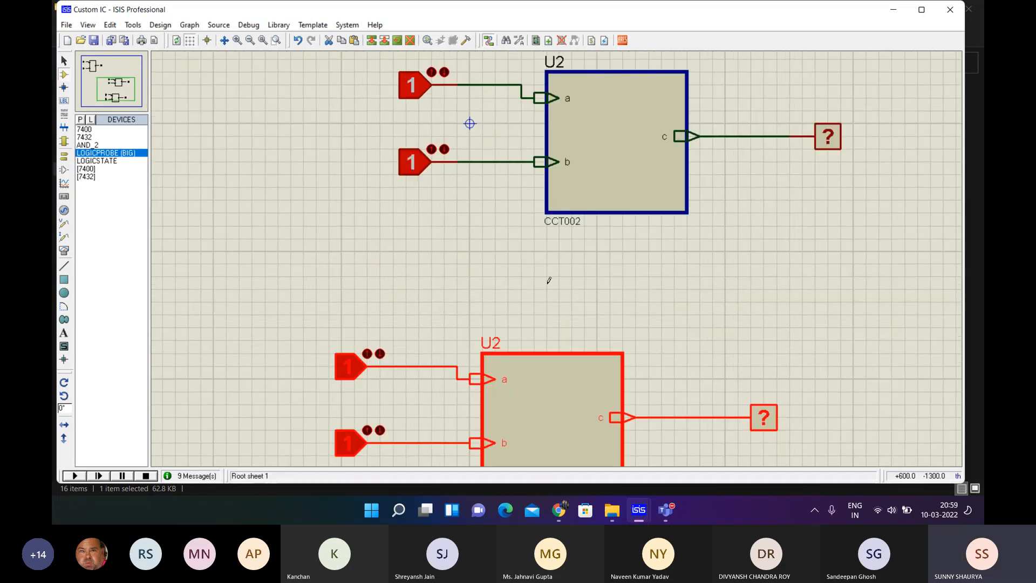
pyautogui.scroll(-1, 548, 280)
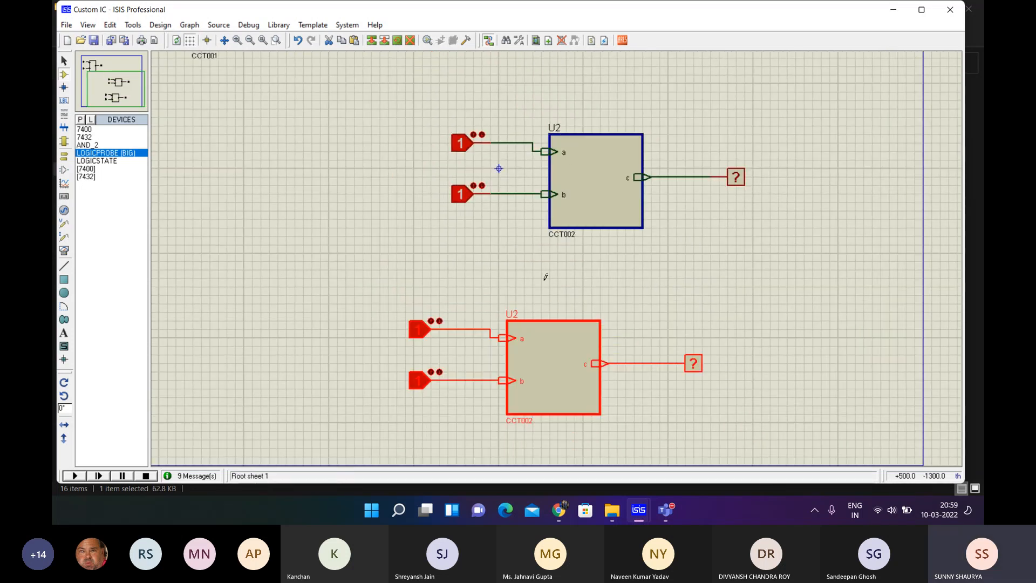
pyautogui.click(517, 314)
pyautogui.write('U3')
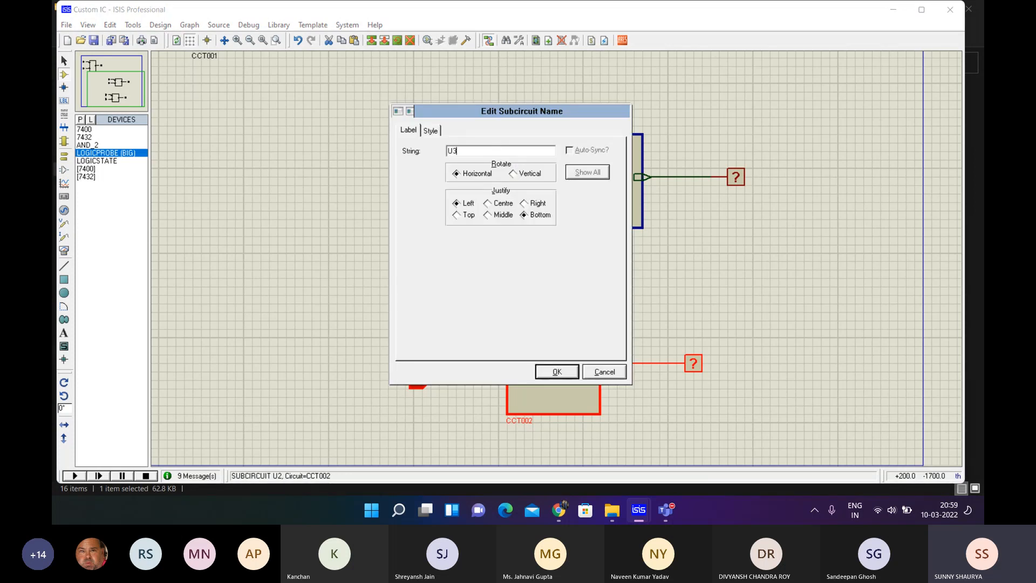
pyautogui.press('Return')
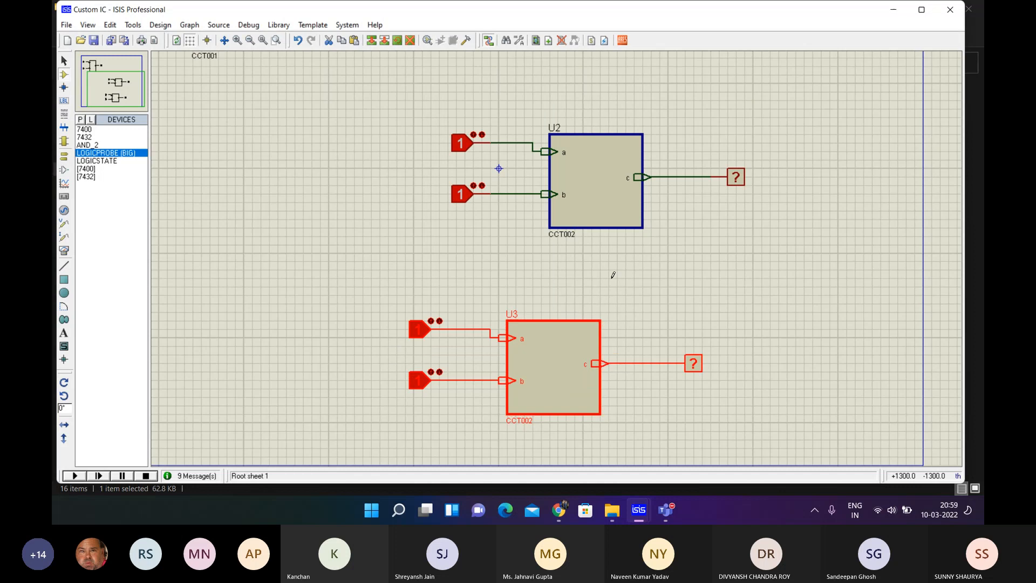
# - Close the Custom IC design without saving and open the ROM design from the DIGISIM Proteus folder
pyautogui.click(960, 13)
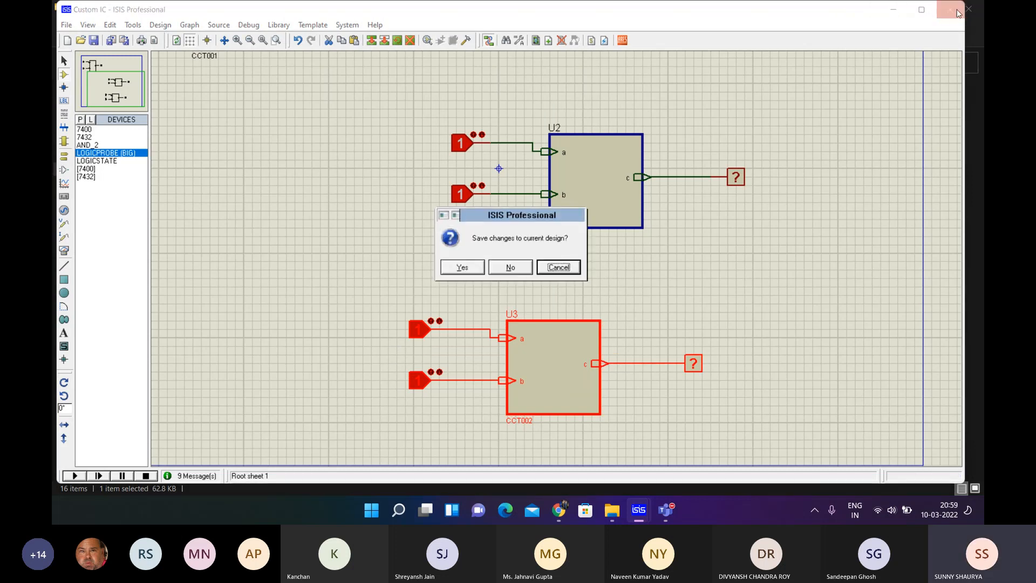
pyautogui.click(511, 267)
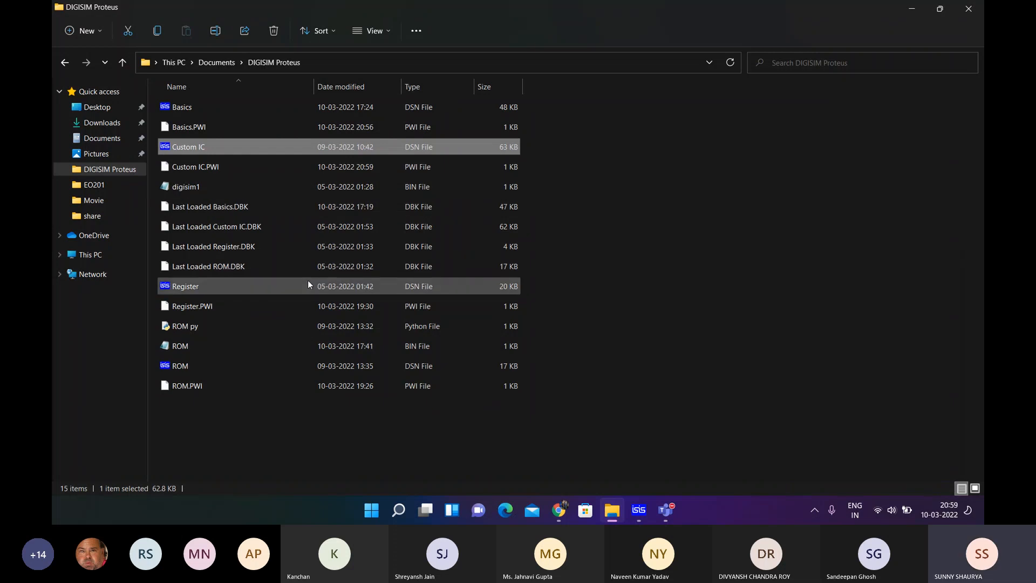
pyautogui.doubleClick(276, 359)
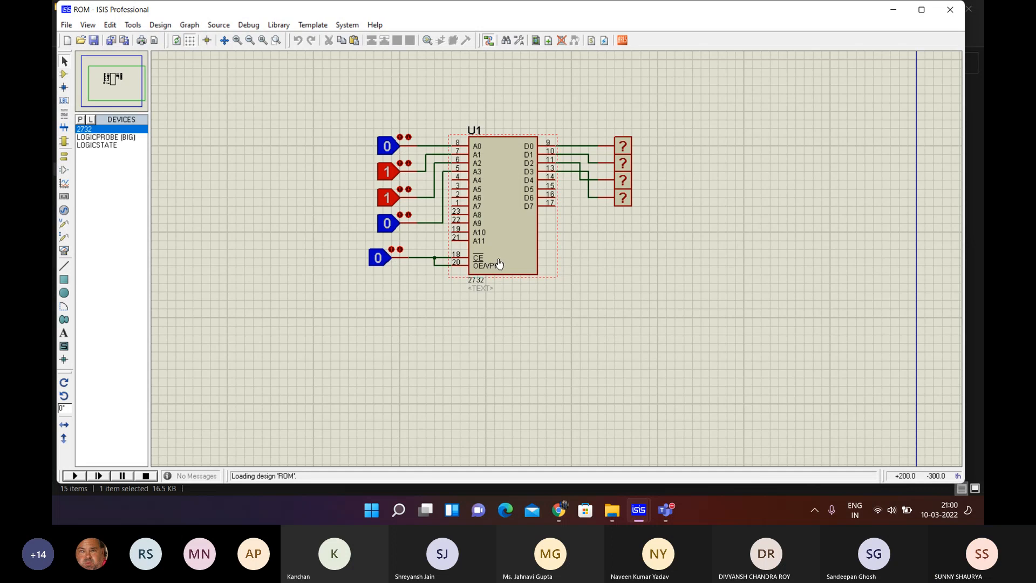
# - Switch to the DIGISIM Proteus folder in File Explorer and open the ROM py script for editing in IDLE
pyautogui.click(893, 16)
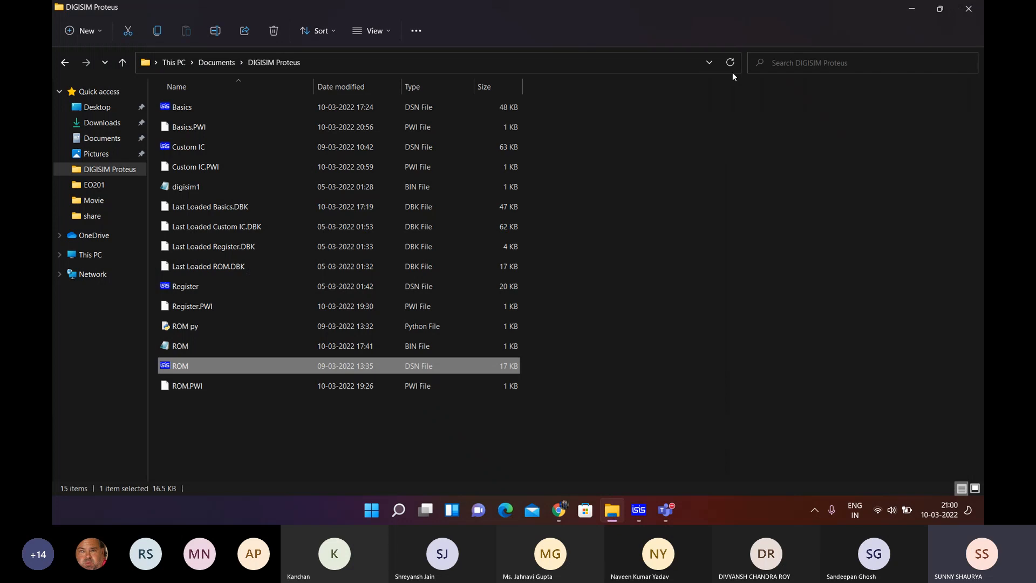
pyautogui.click(363, 323)
pyautogui.rightClick(364, 319)
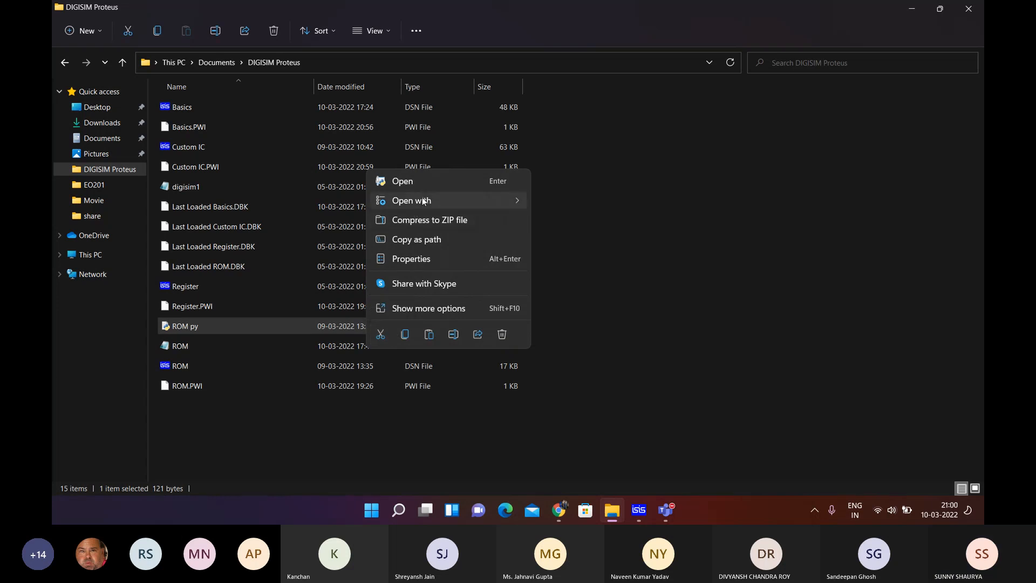
pyautogui.click(444, 310)
pyautogui.moveTo(478, 79)
pyautogui.click(638, 80)
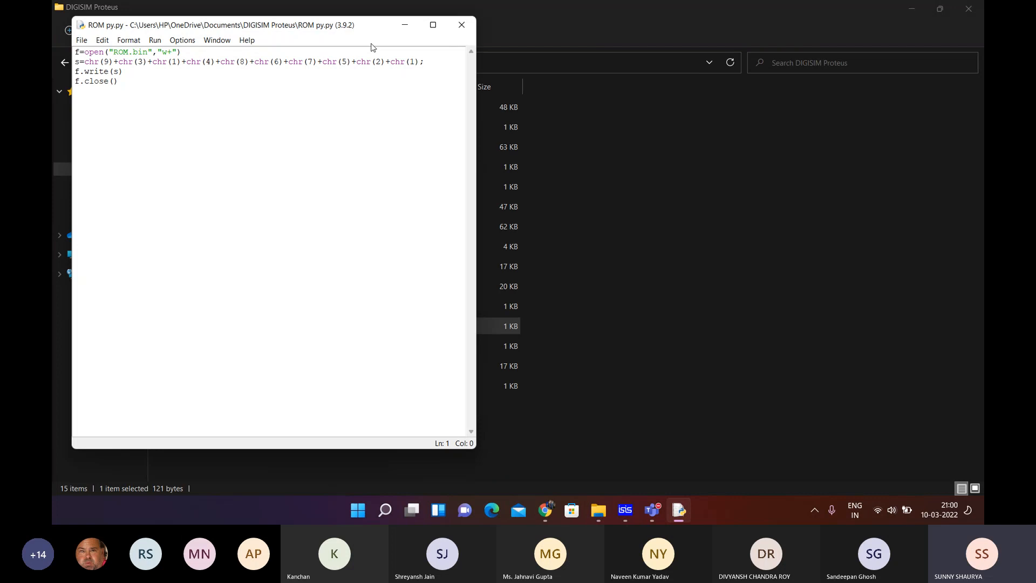
# - Run the ROM py script as a module to write the ROM.bin file
pyautogui.moveTo(386, 53); pyautogui.dragTo(397, 63)
pyautogui.click(398, 93)
pyautogui.click(155, 41)
pyautogui.moveTo(173, 44)
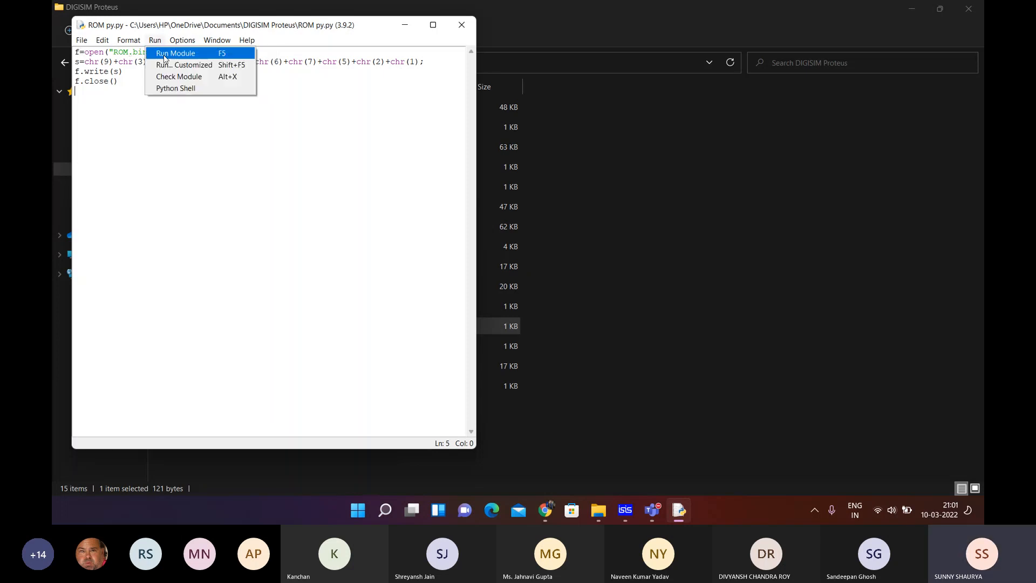
pyautogui.click(164, 54)
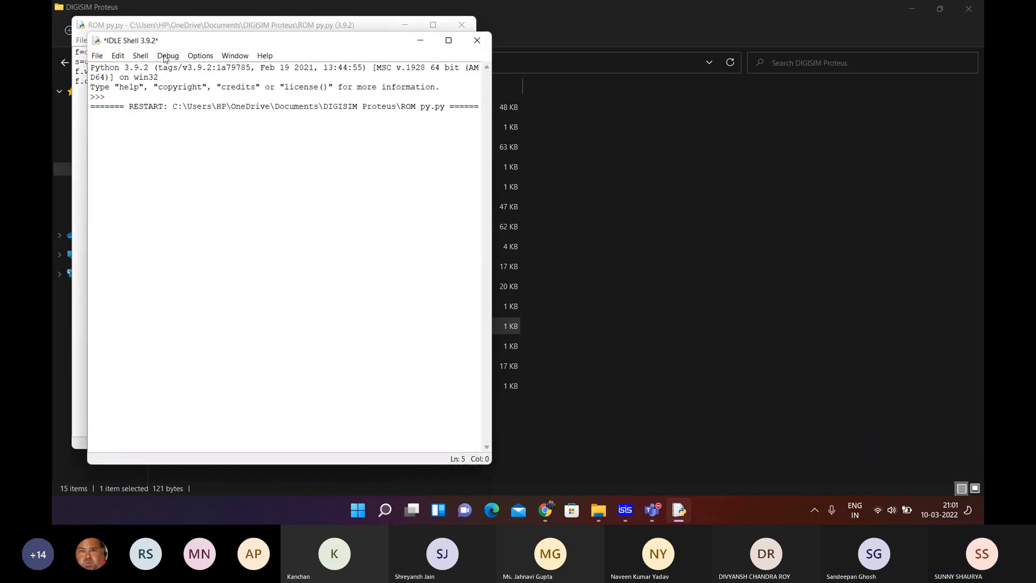
# - Close the IDLE shell, move the ROM py script window aside, and switch to the ROM design in ISIS
pyautogui.click(477, 39)
pyautogui.click(380, 47)
pyautogui.moveTo(252, 27); pyautogui.dragTo(674, 200)
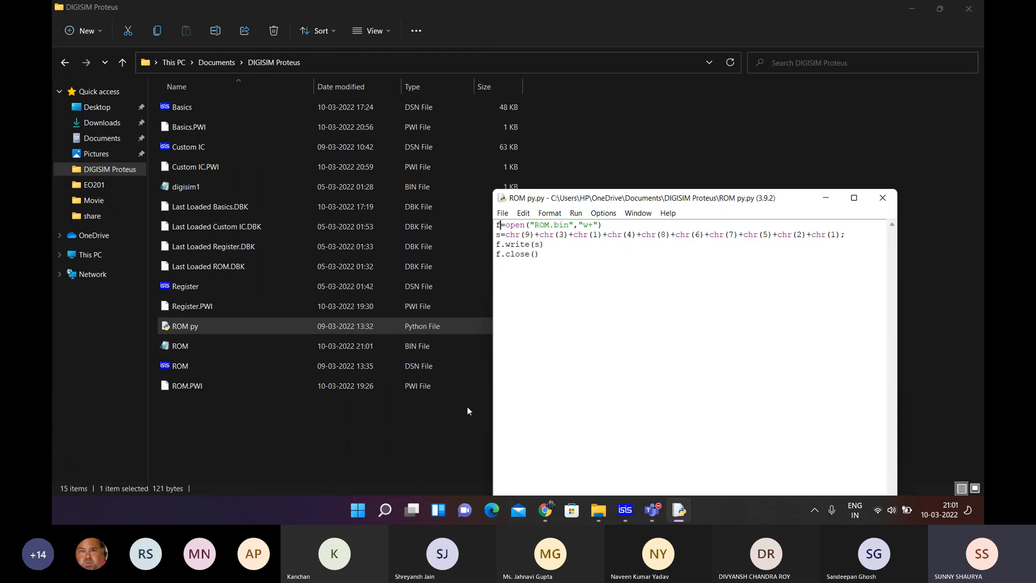
pyautogui.click(625, 511)
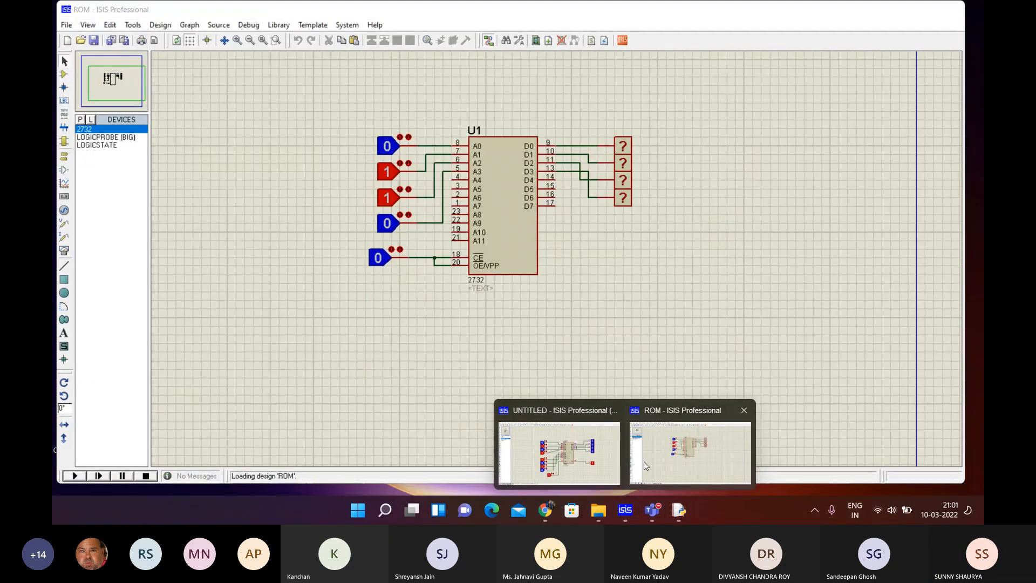
pyautogui.click(643, 461)
# - Load ROM.bin as the image file in the properties of the 2732 memory chip U1
pyautogui.click(507, 214)
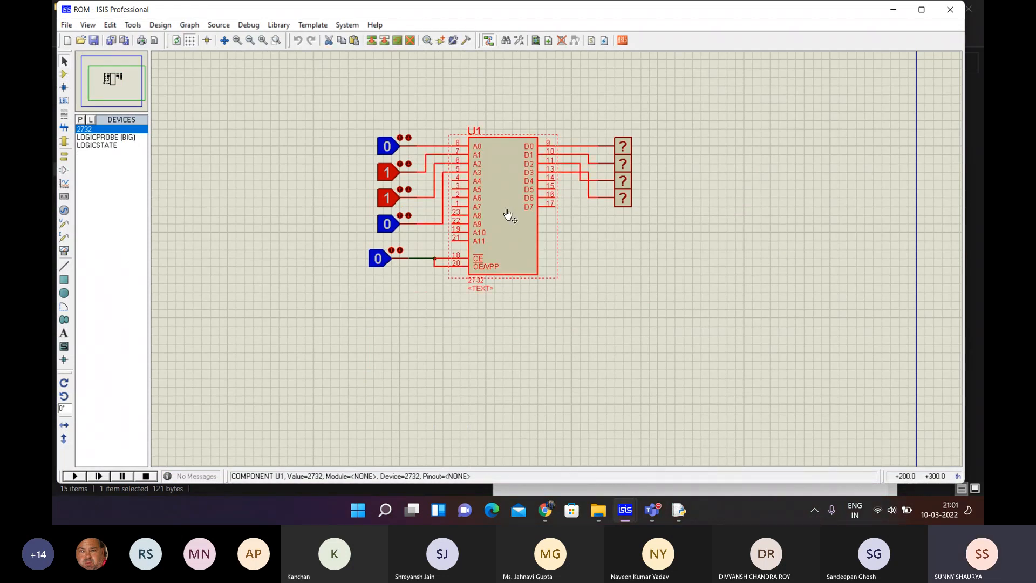
pyautogui.rightClick(507, 213)
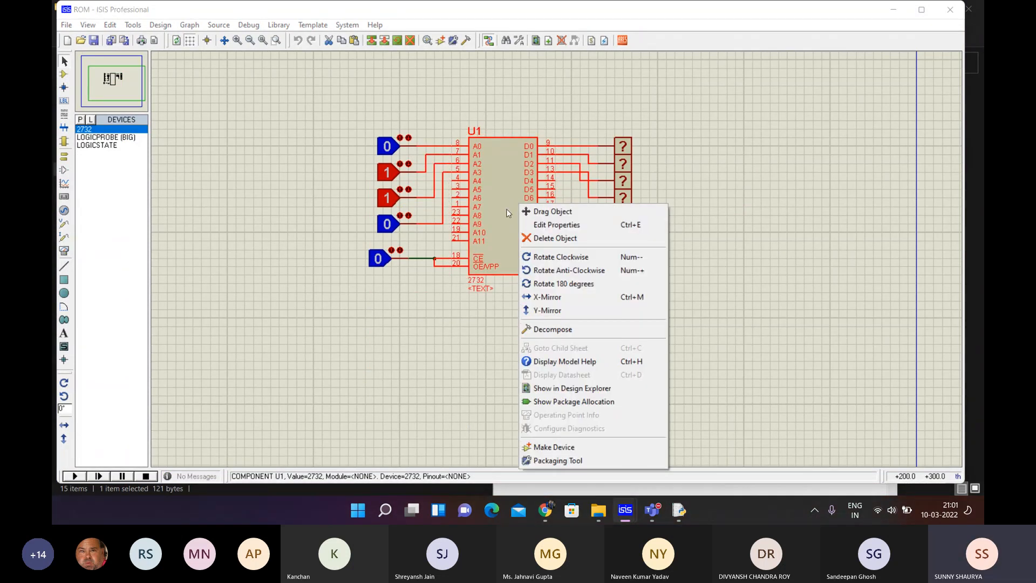
pyautogui.click(550, 231)
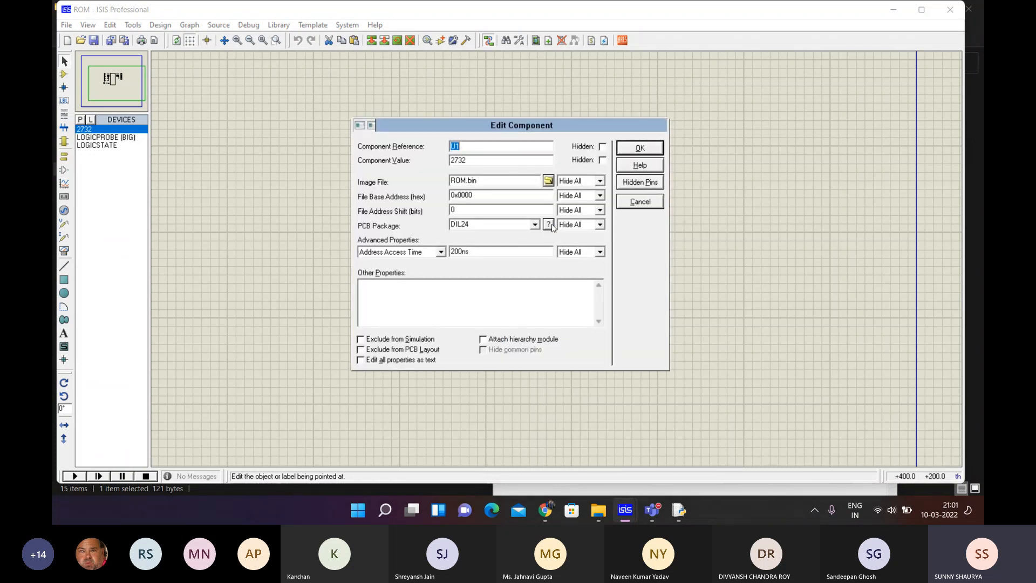
pyautogui.click(545, 182)
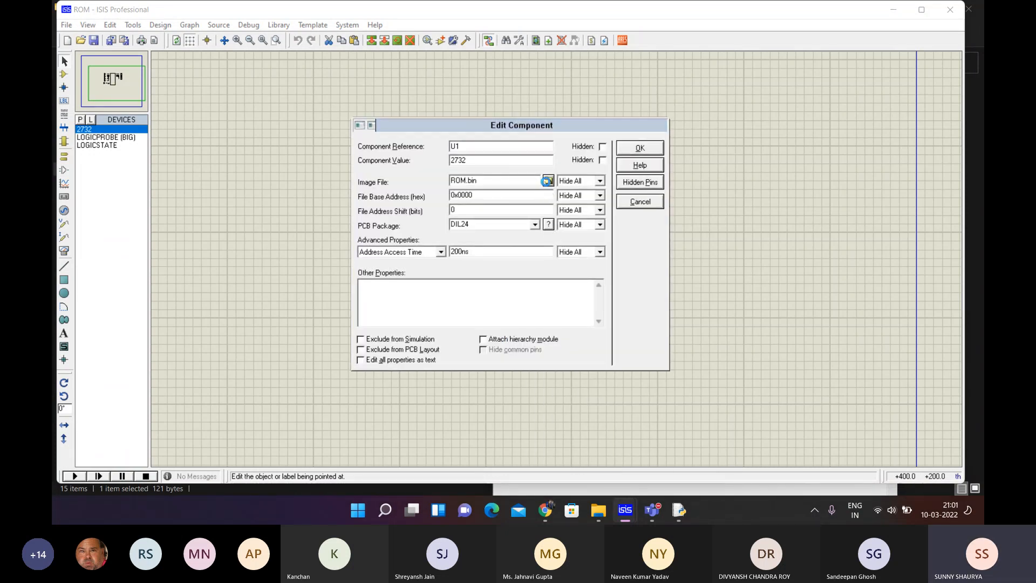
pyautogui.doubleClick(445, 203)
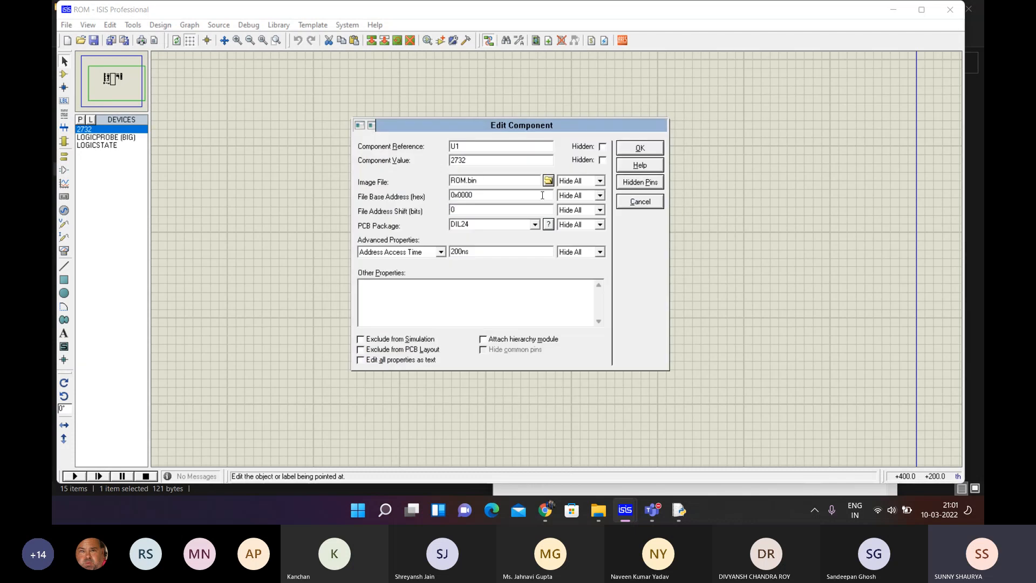
pyautogui.click(640, 148)
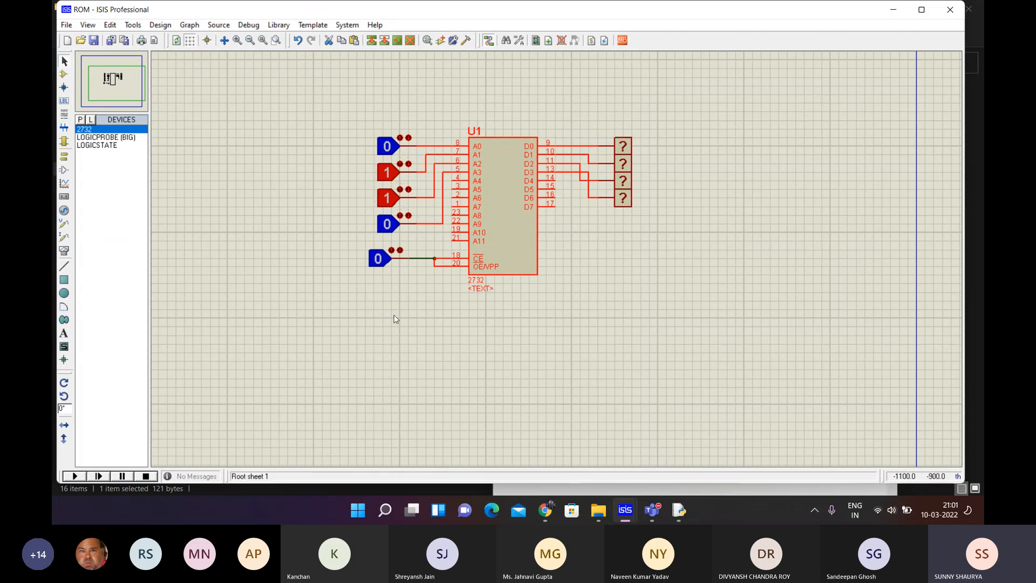
# - Run the ROM simulation and set the A1 and A2 address inputs to 0
pyautogui.click(68, 477)
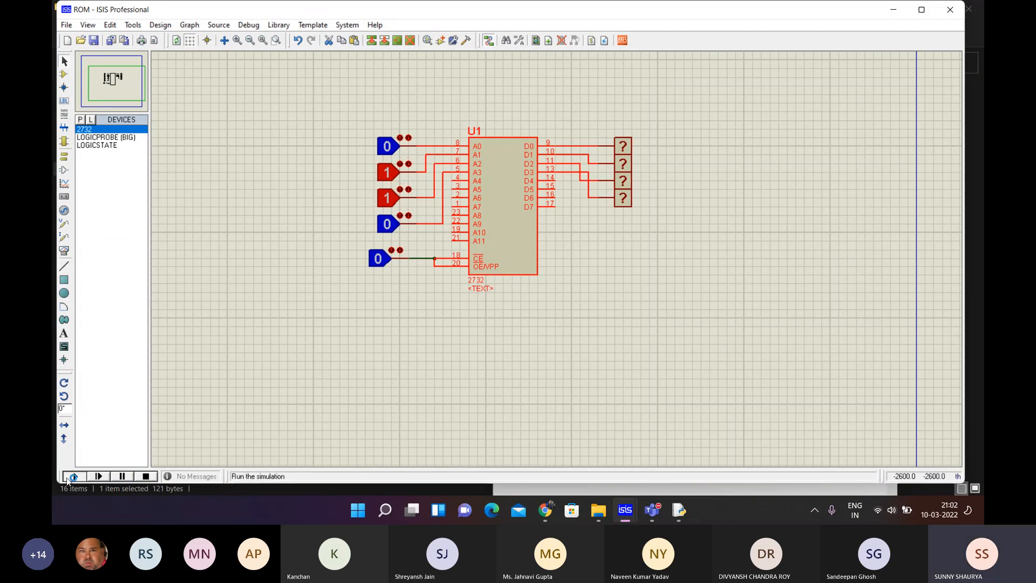
pyautogui.click(385, 178)
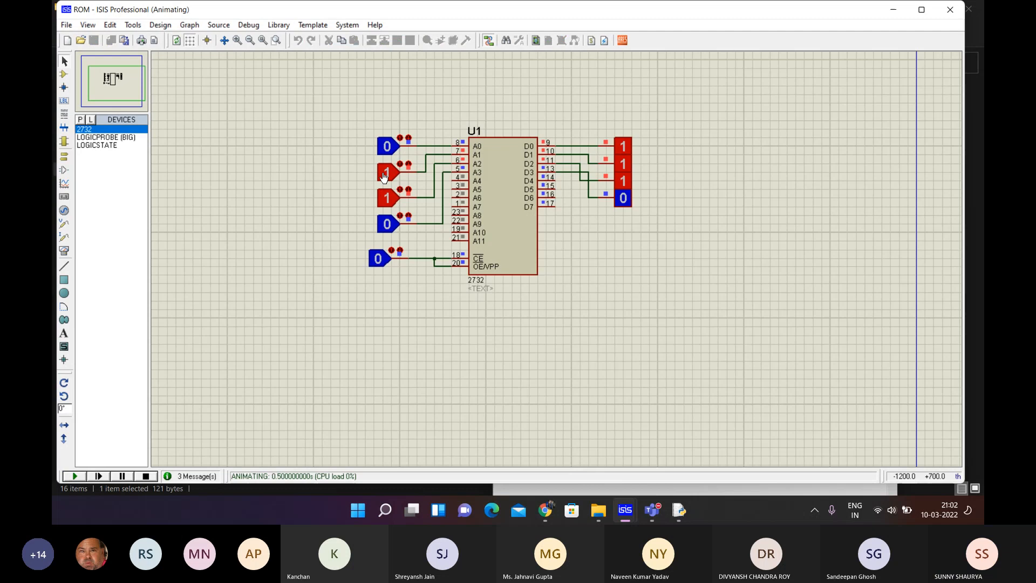
pyautogui.click(387, 198)
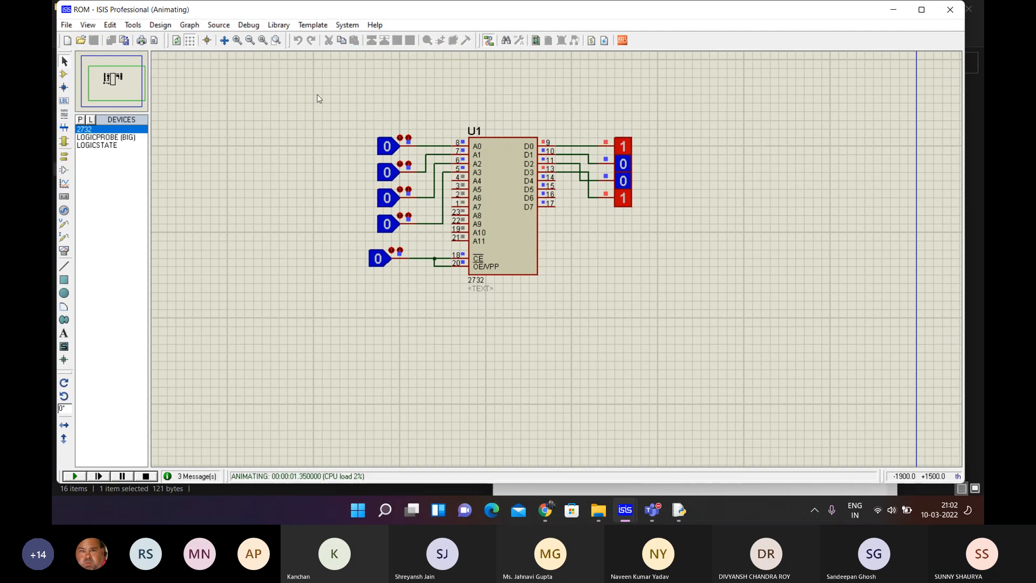
# - Arrange the ROM simulation and the ROM py script side by side with the circuit legible
pyautogui.press('super+Left')
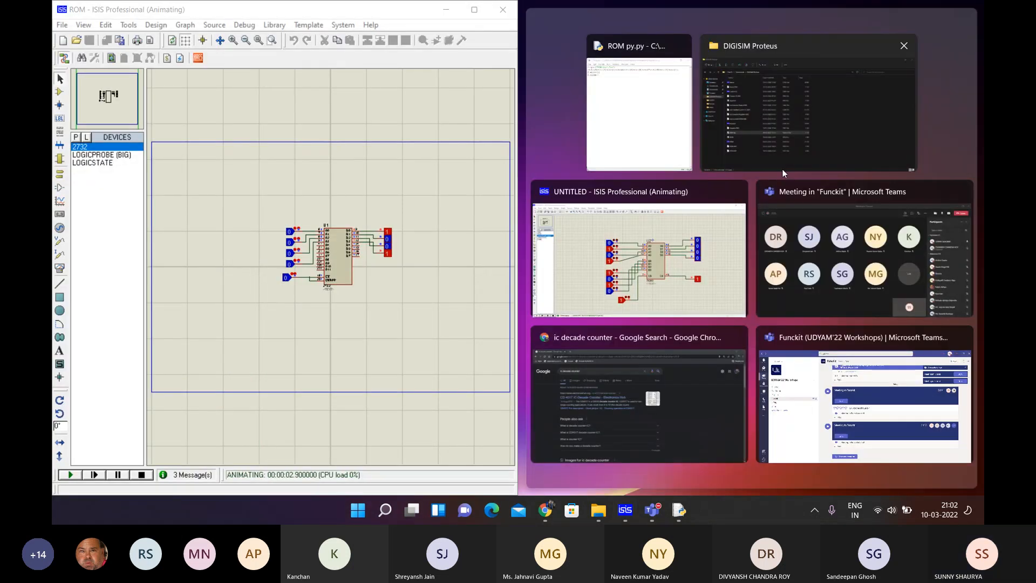
pyautogui.click(655, 111)
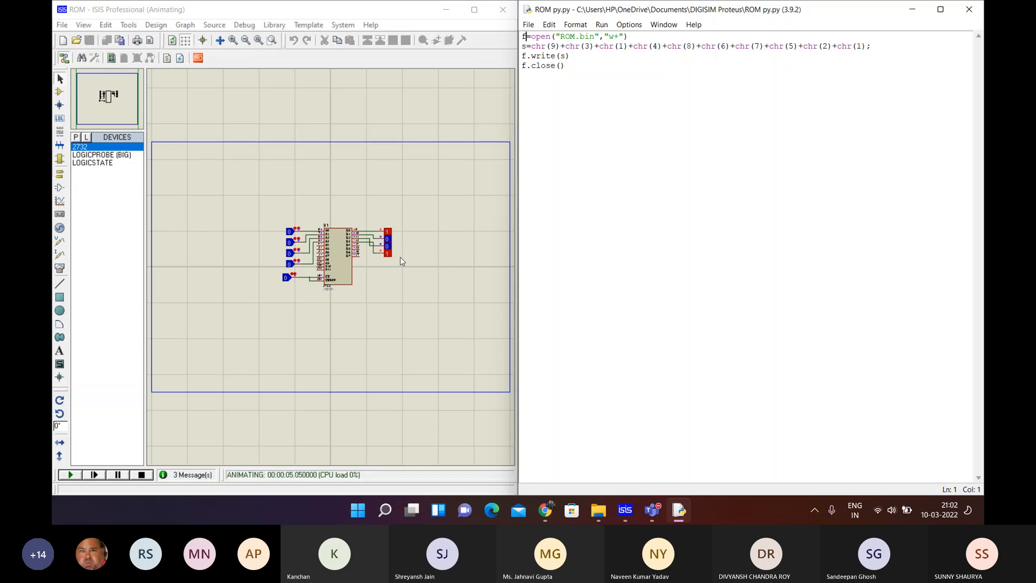
pyautogui.click(328, 283)
pyautogui.scroll(4, 329, 280)
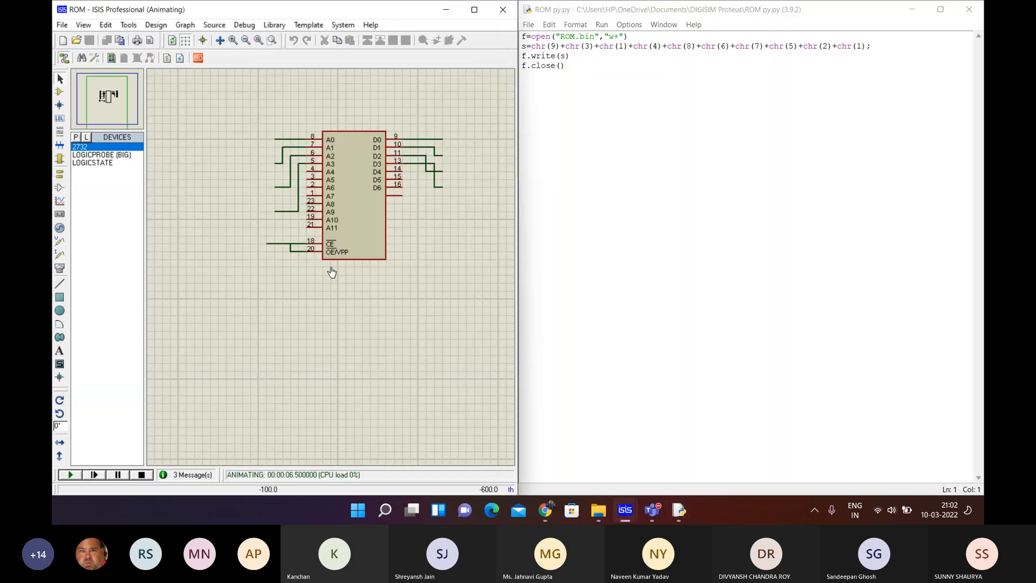
pyautogui.scroll(-2, 329, 273)
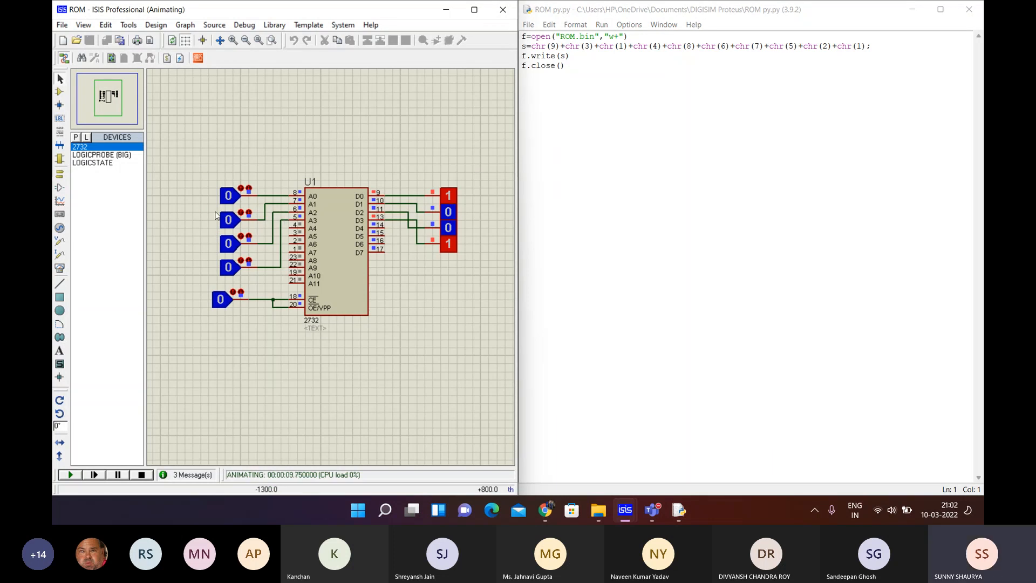
# - Highlight the first chr value in the script and set the ROM's address inputs to 1, 2 and 9 in turn
pyautogui.click(537, 48)
pyautogui.moveTo(537, 47); pyautogui.dragTo(557, 47)
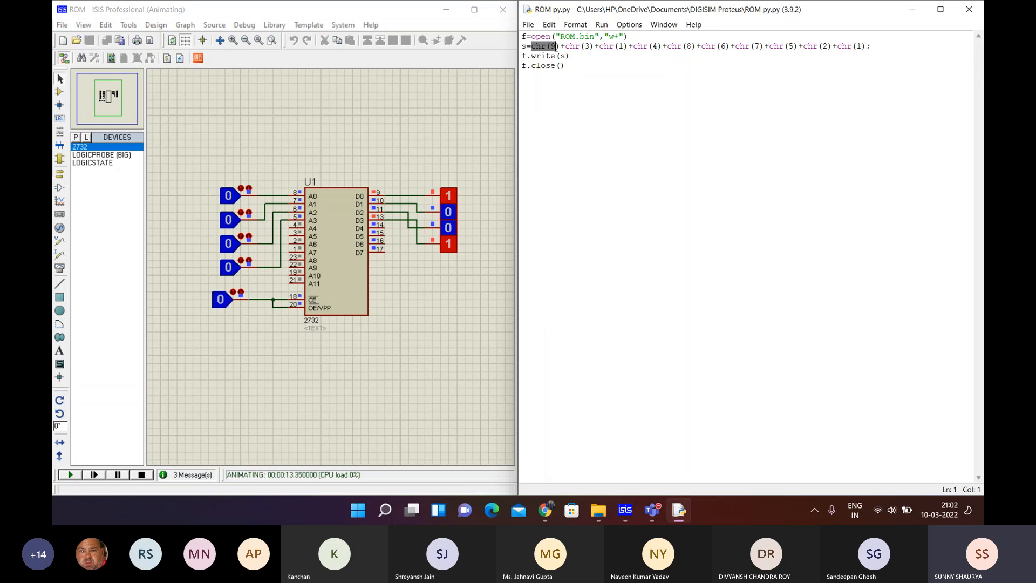
pyautogui.click(221, 199)
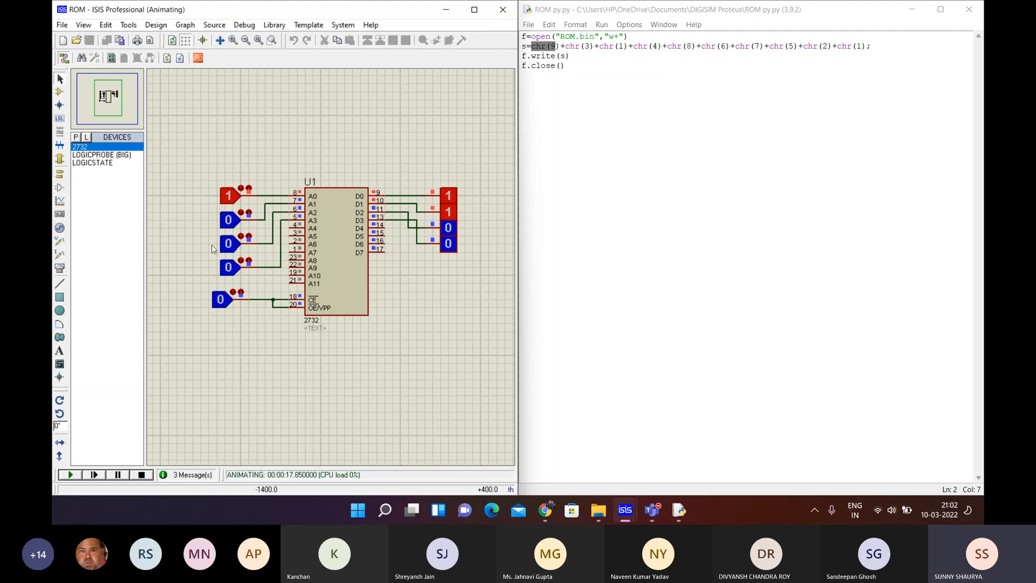
pyautogui.click(229, 197)
pyautogui.click(229, 221)
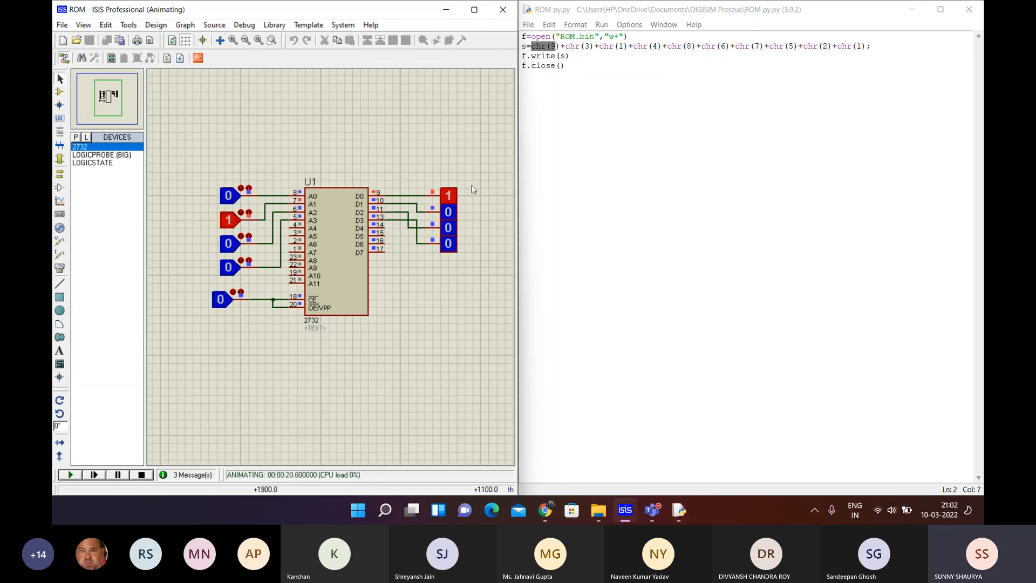
pyautogui.click(237, 266)
pyautogui.click(231, 220)
pyautogui.click(232, 200)
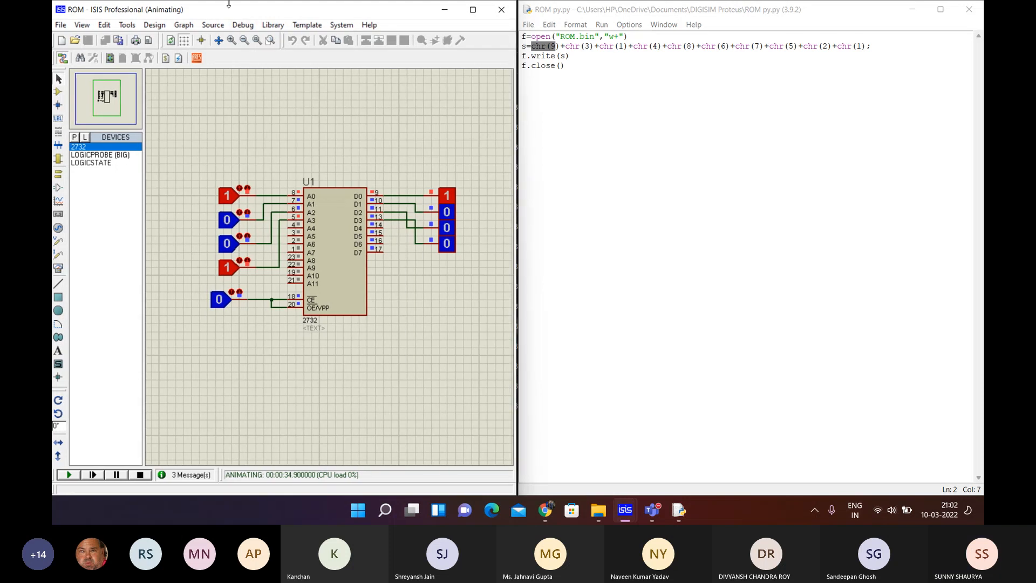
# - Close the ROM design and the ROM py script, and open the Register design from the DIGISIM Proteus folder
pyautogui.moveTo(232, 13); pyautogui.dragTo(577, 45)
pyautogui.press('super+Left')
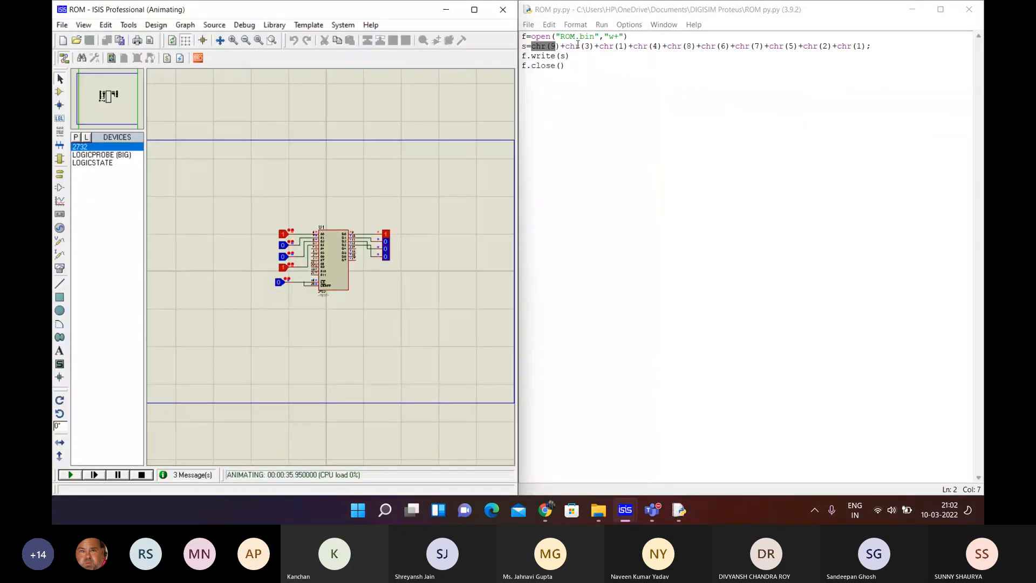
pyautogui.moveTo(238, 14); pyautogui.dragTo(261, 131)
pyautogui.doubleClick(262, 131)
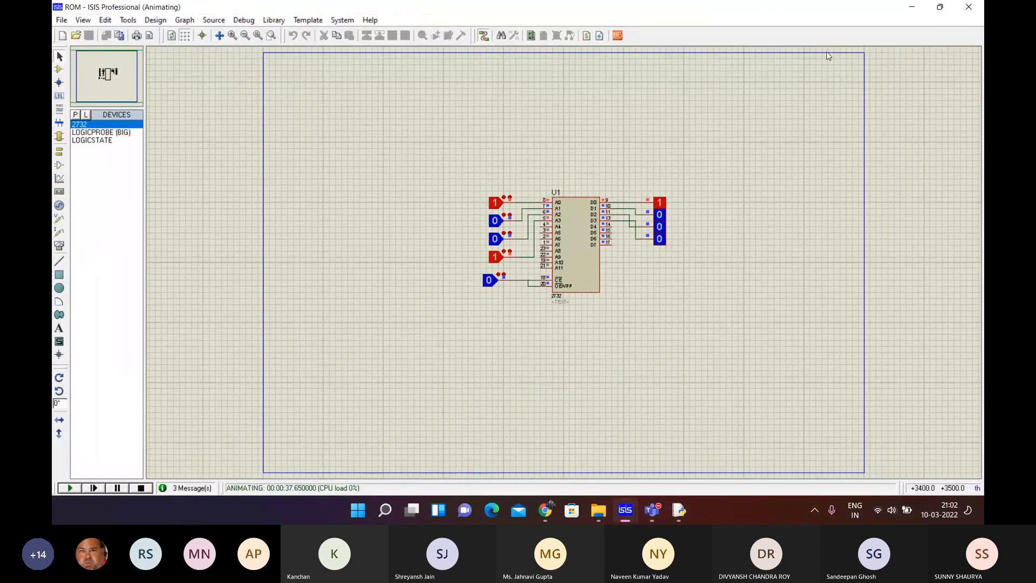
pyautogui.click(963, 10)
pyautogui.click(963, 9)
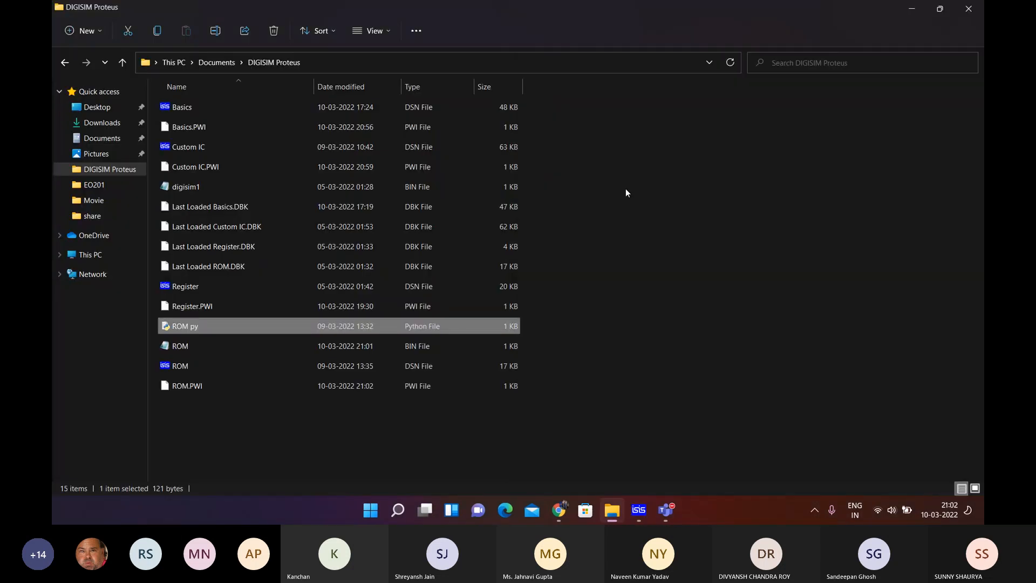
pyautogui.doubleClick(327, 290)
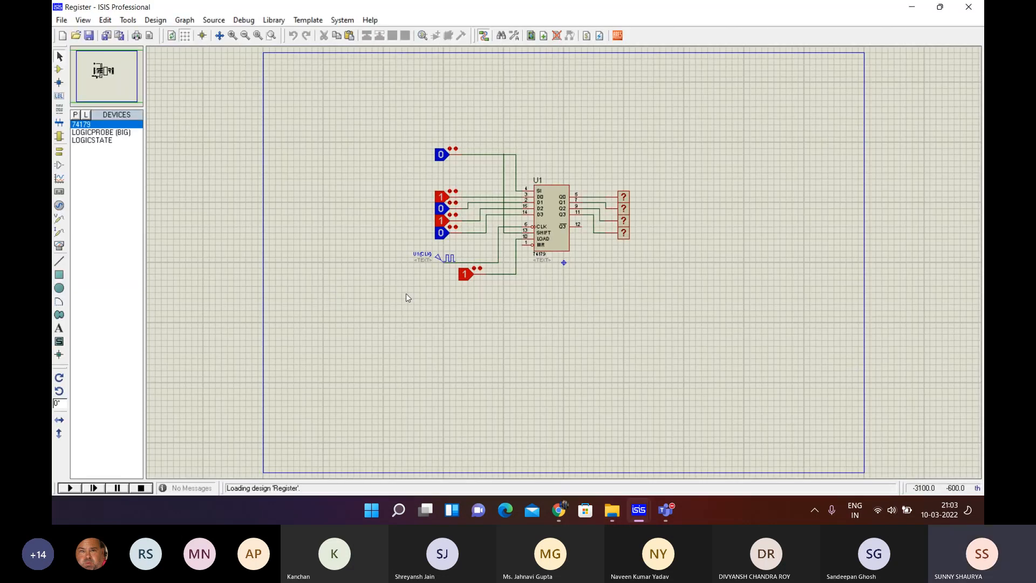
pyautogui.scroll(2, 562, 261)
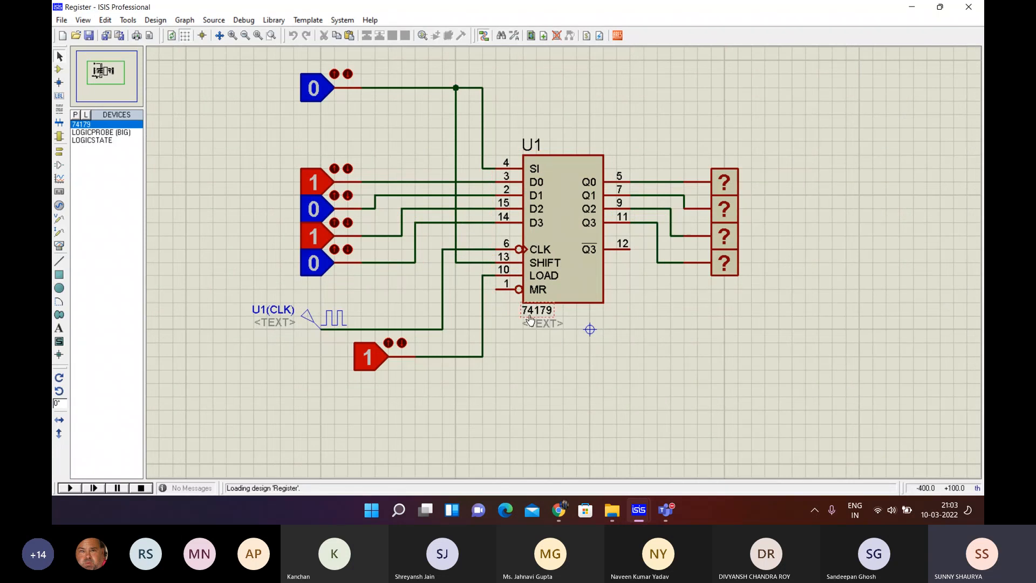
# - Replace the clock generator with a new DCLOCK generator and wire it to the CLK pin of U1
pyautogui.click(326, 324)
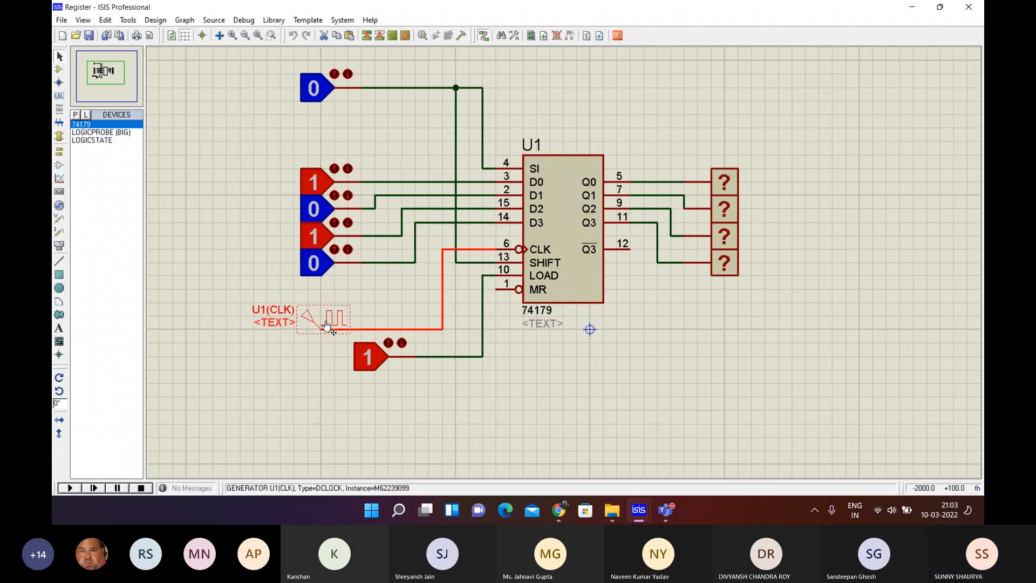
pyautogui.press('Delete')
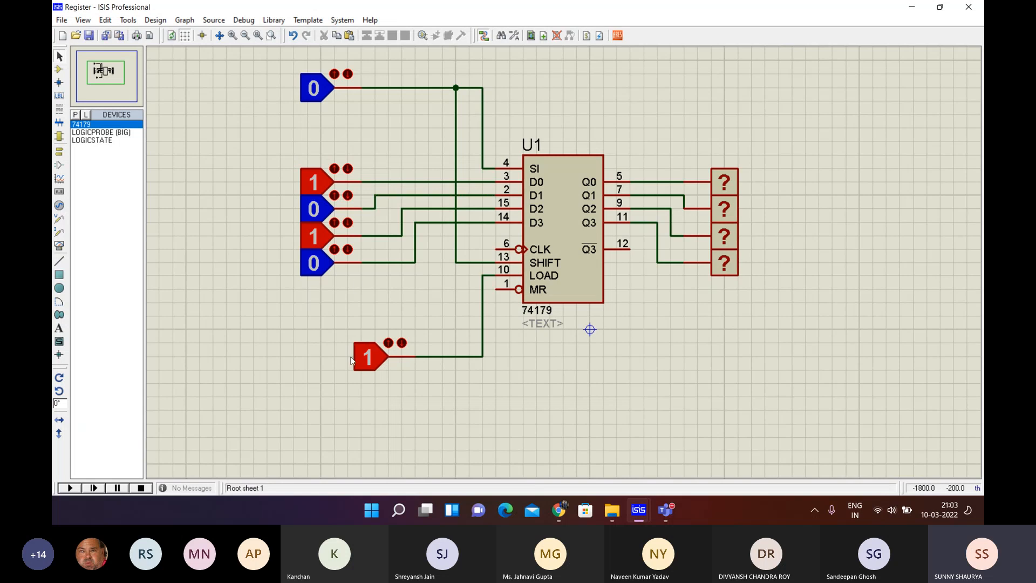
pyautogui.click(60, 209)
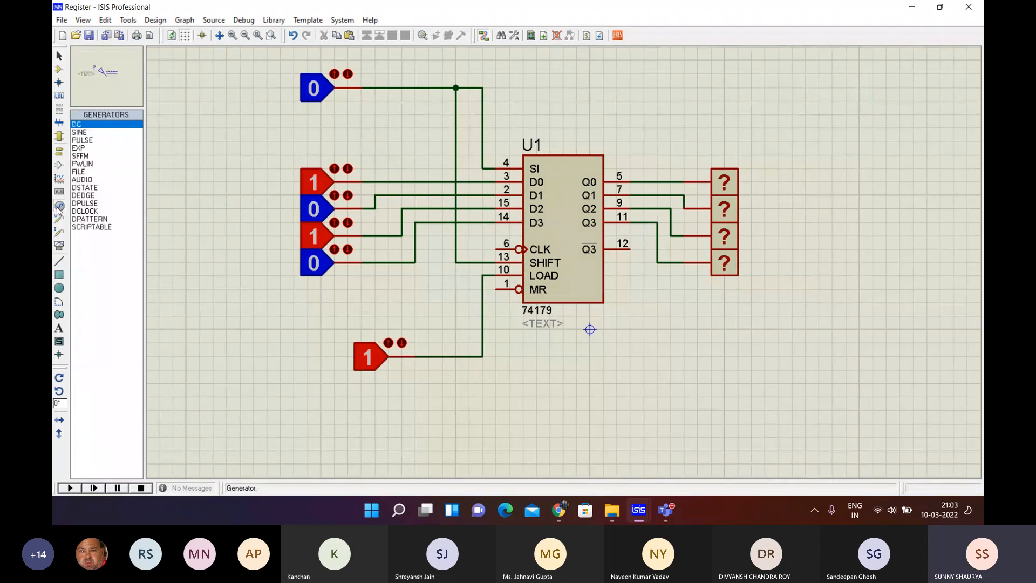
pyautogui.click(81, 211)
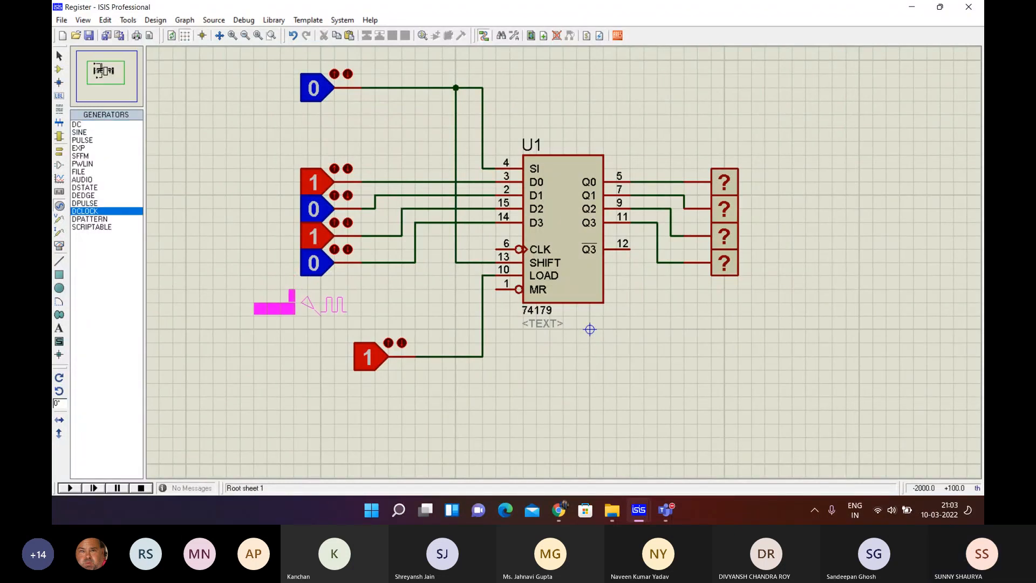
pyautogui.click(321, 313)
pyautogui.click(322, 315)
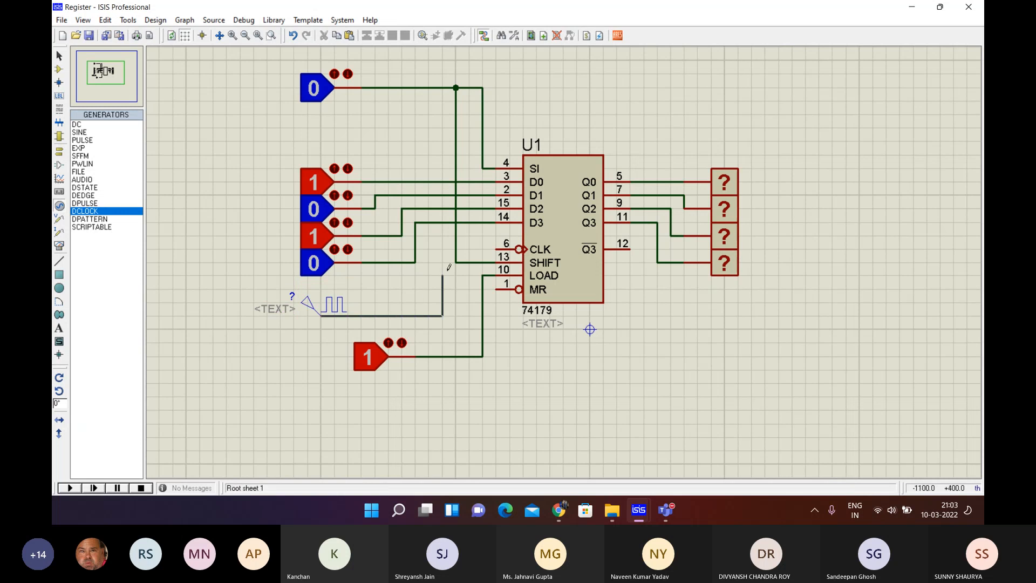
pyautogui.click(494, 246)
# - Review the new clock generator's type and timing properties and accept them as they are
pyautogui.rightClick(345, 299)
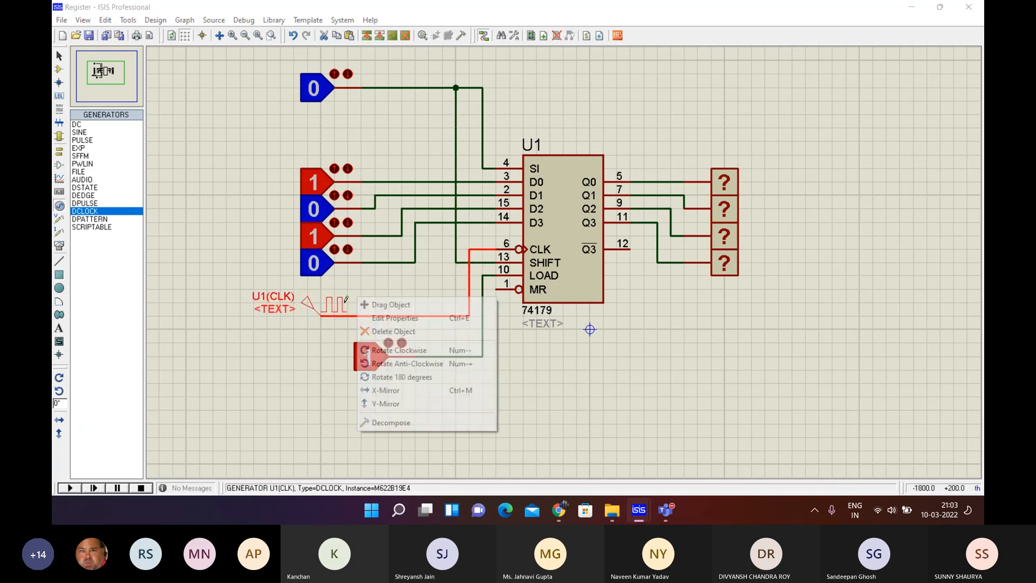
pyautogui.click(395, 317)
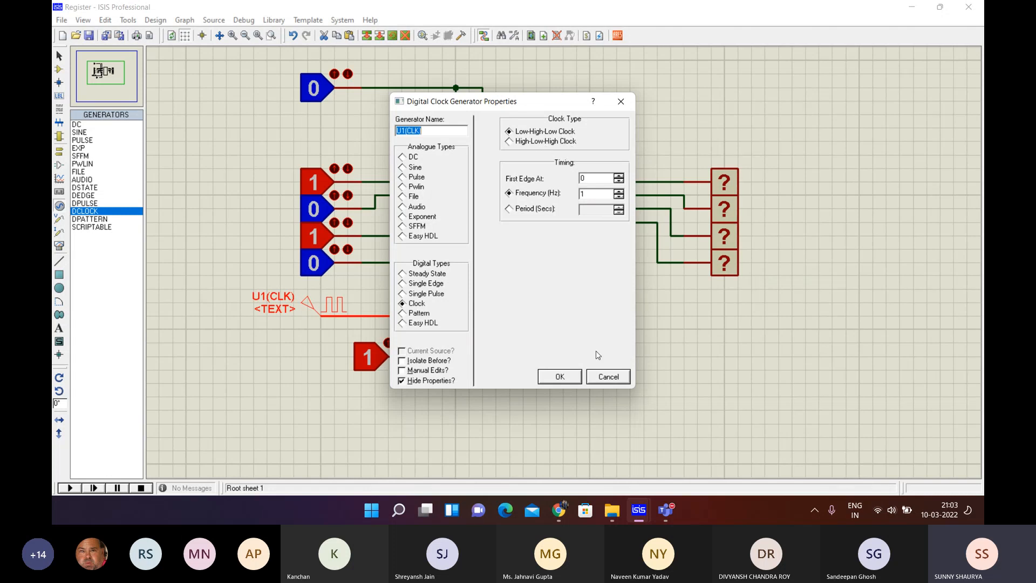
pyautogui.click(559, 376)
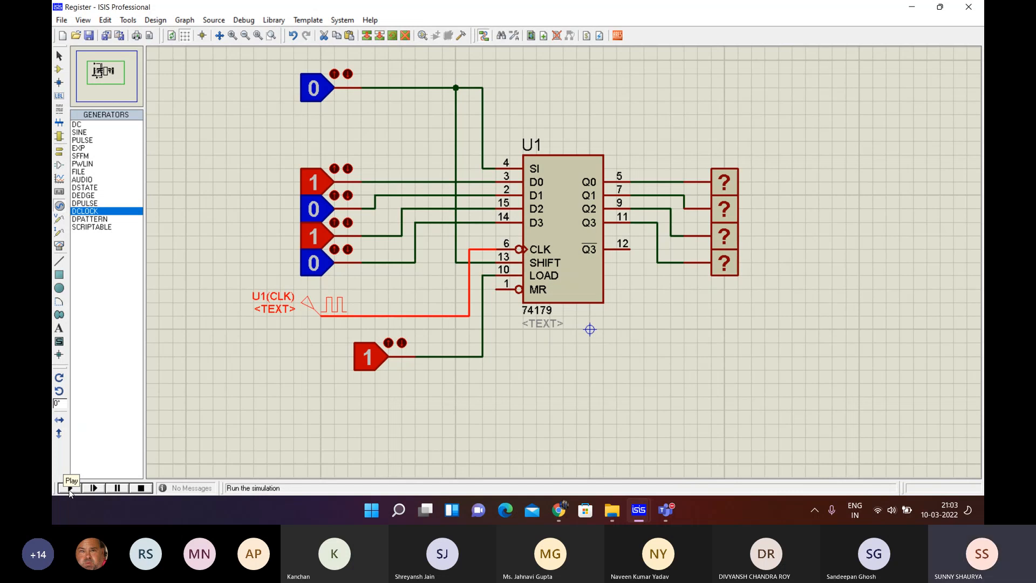
# - Run the register simulation, set the LOAD input to 0, and set the D1 input to 1
pyautogui.click(69, 489)
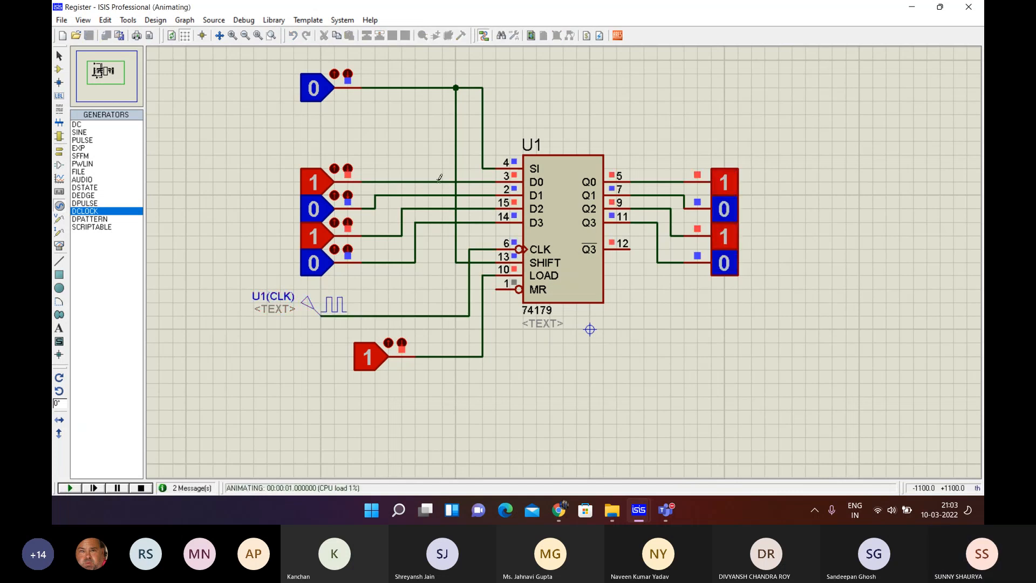
pyautogui.click(368, 363)
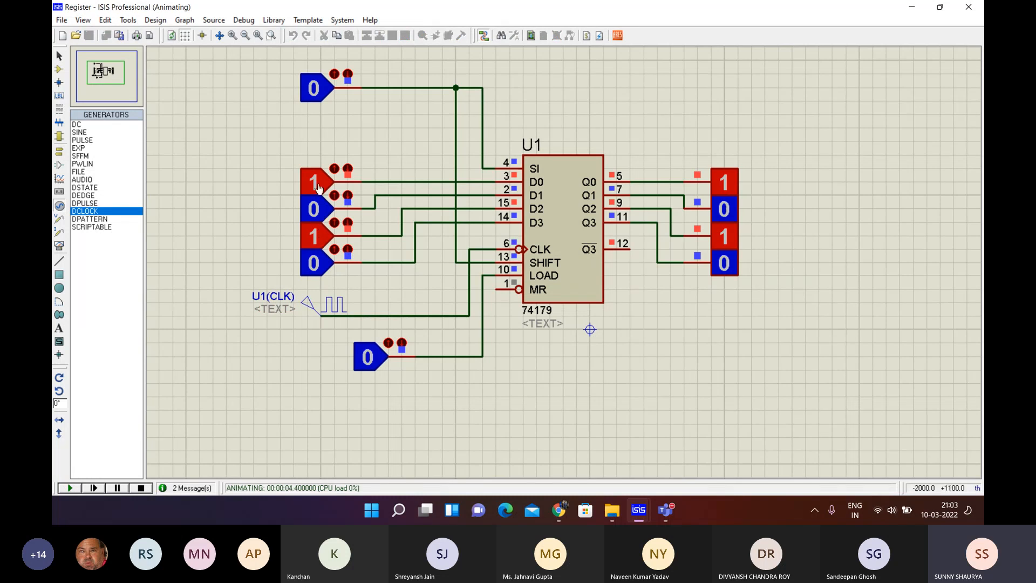
pyautogui.click(320, 208)
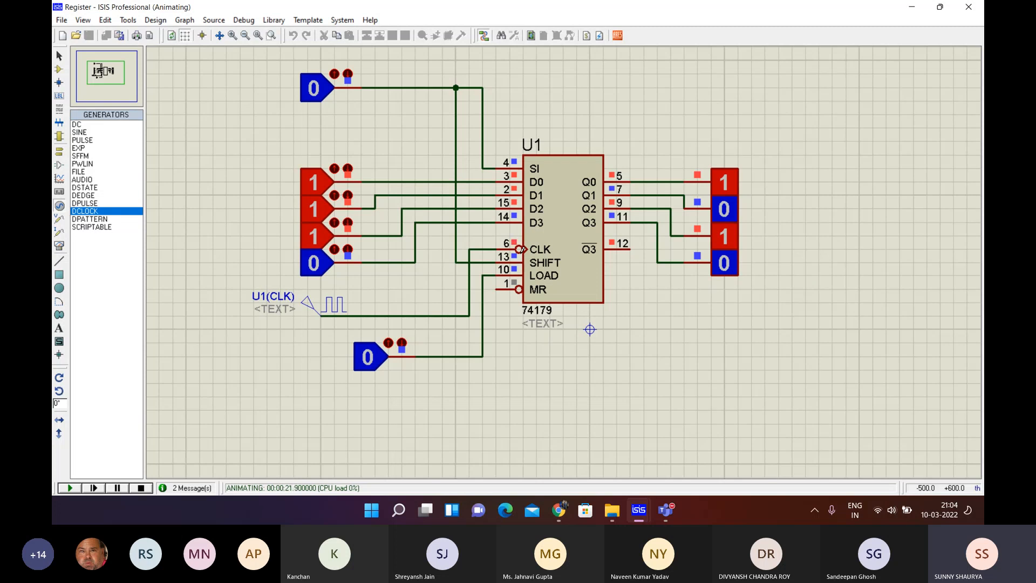
# - Set the LOAD input to 1 in the running register simulation and stop the simulation
pyautogui.click(368, 359)
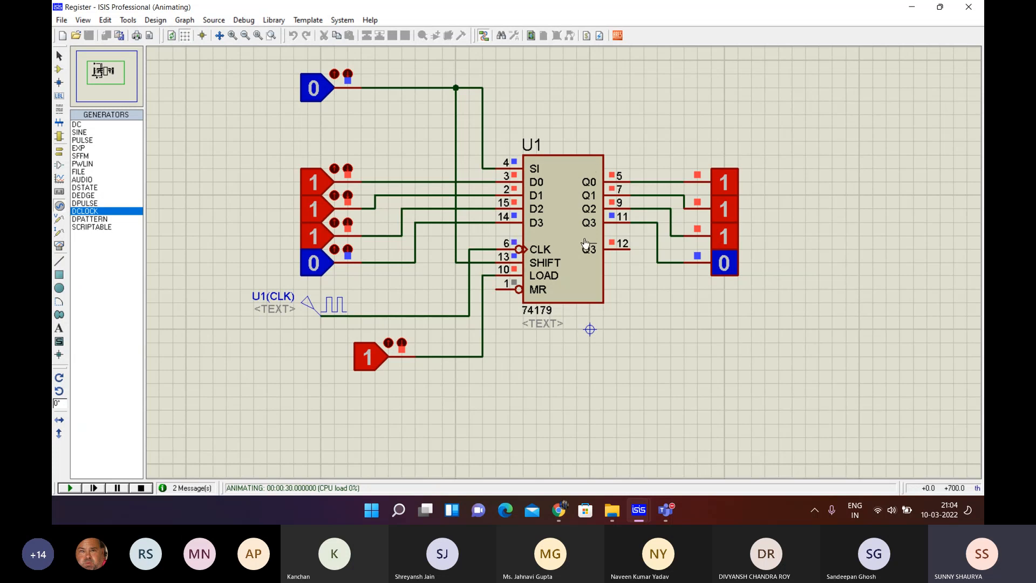
pyautogui.rightClick(340, 305)
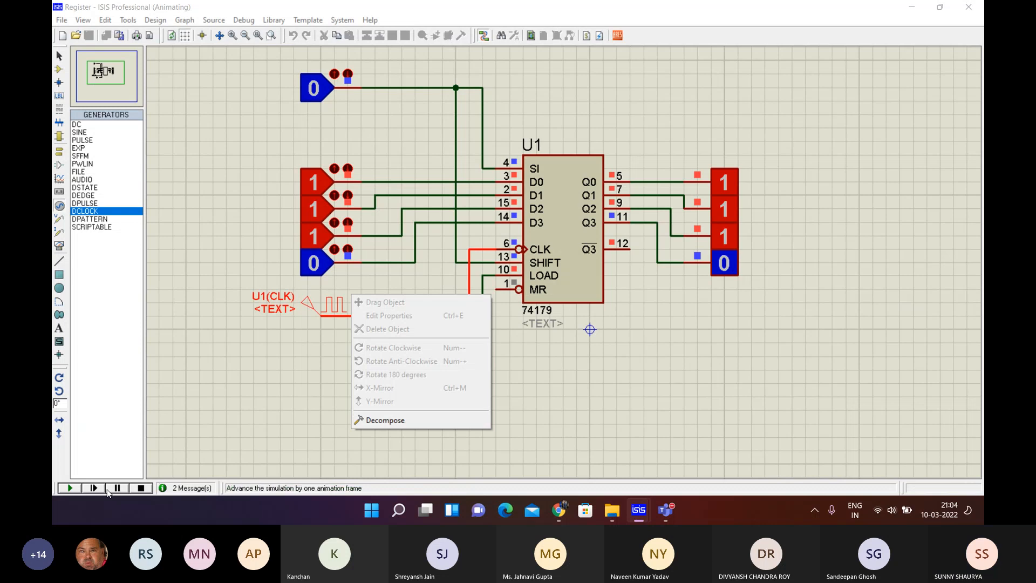
pyautogui.click(141, 487)
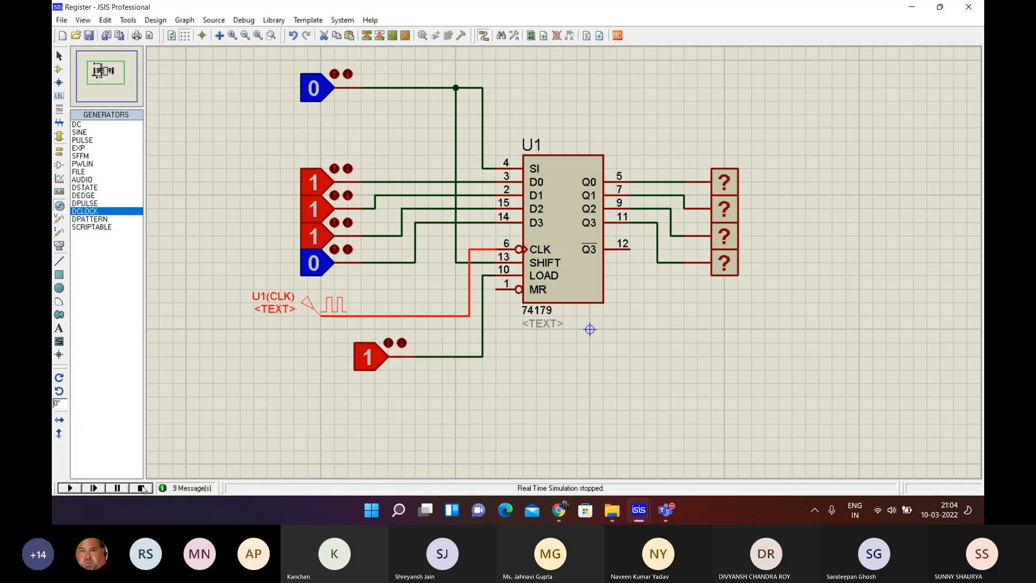
# - Define the timing of the U1(CLK) clock generator by period and set it to 5 seconds
pyautogui.rightClick(336, 301)
pyautogui.click(388, 318)
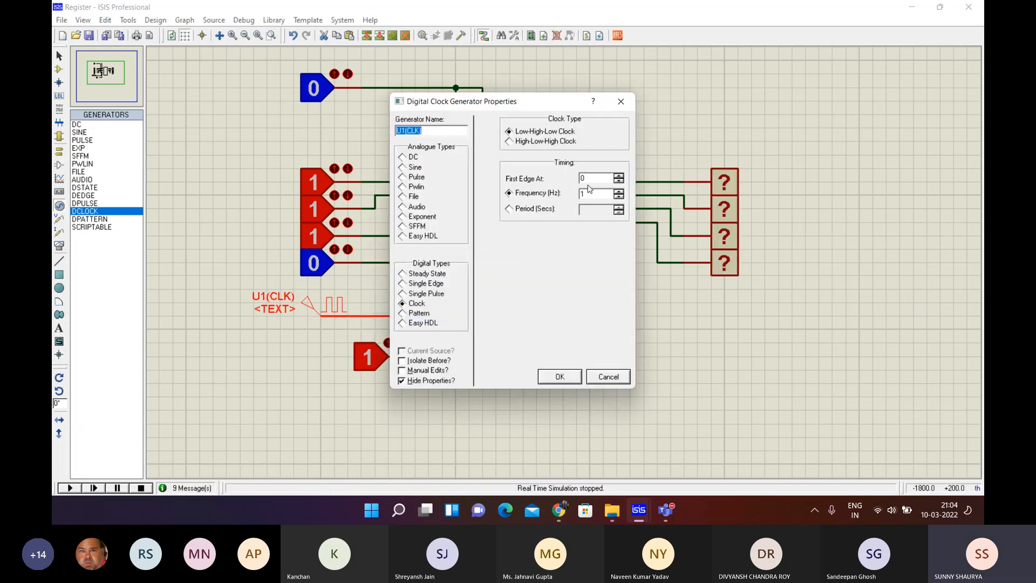
pyautogui.click(511, 212)
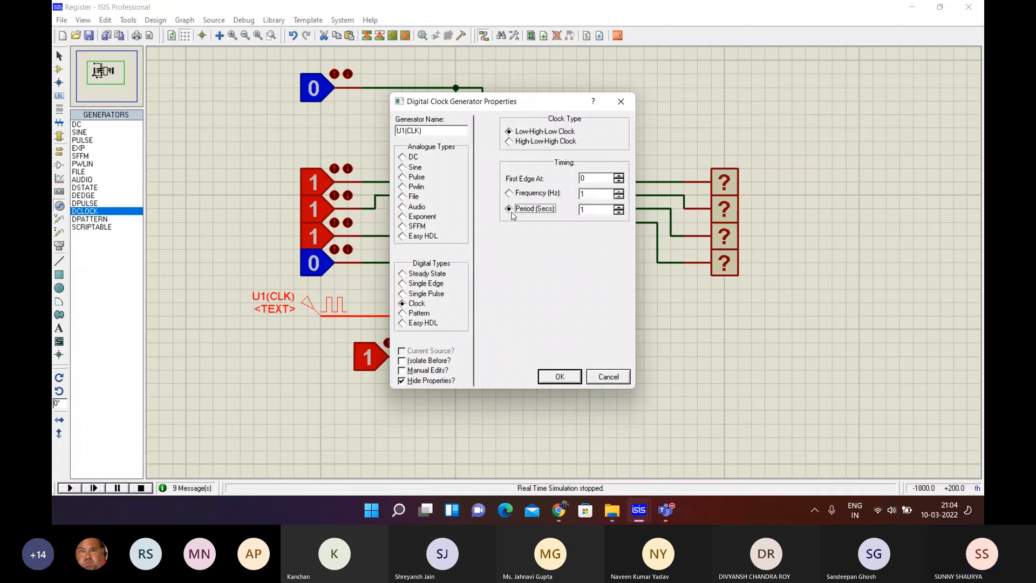
pyautogui.click(618, 210)
pyautogui.click(618, 208)
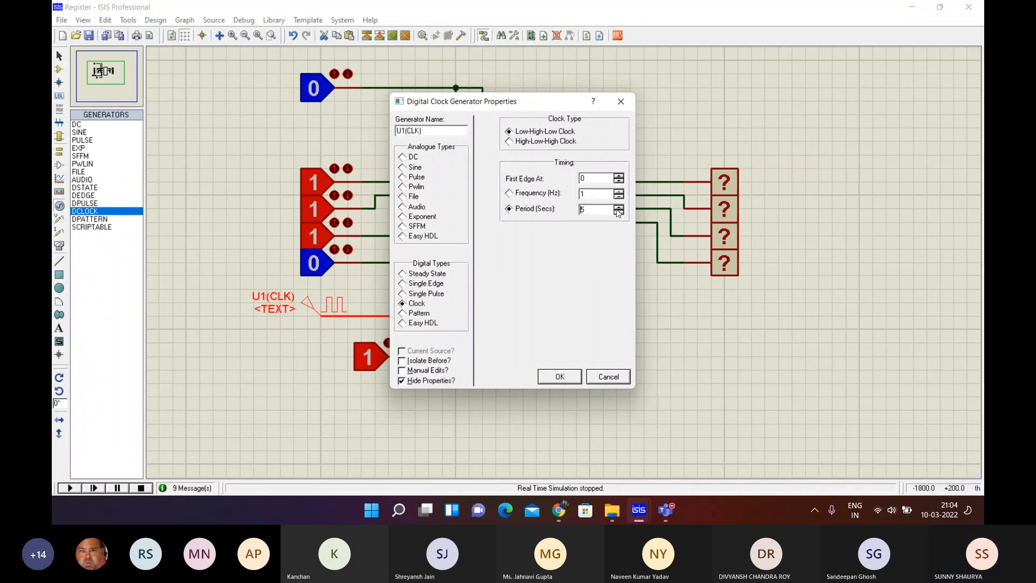
pyautogui.click(618, 208)
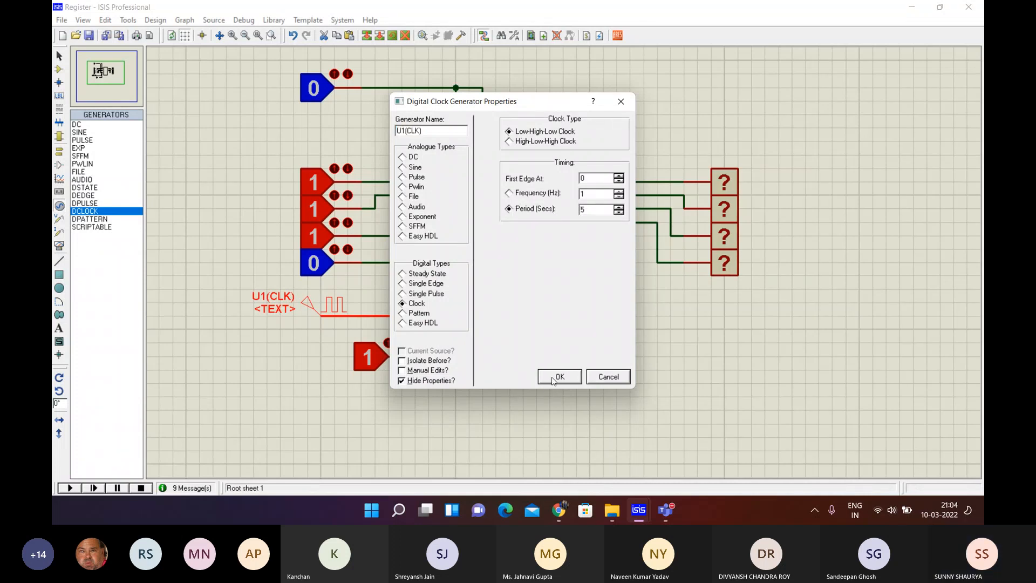
pyautogui.click(559, 377)
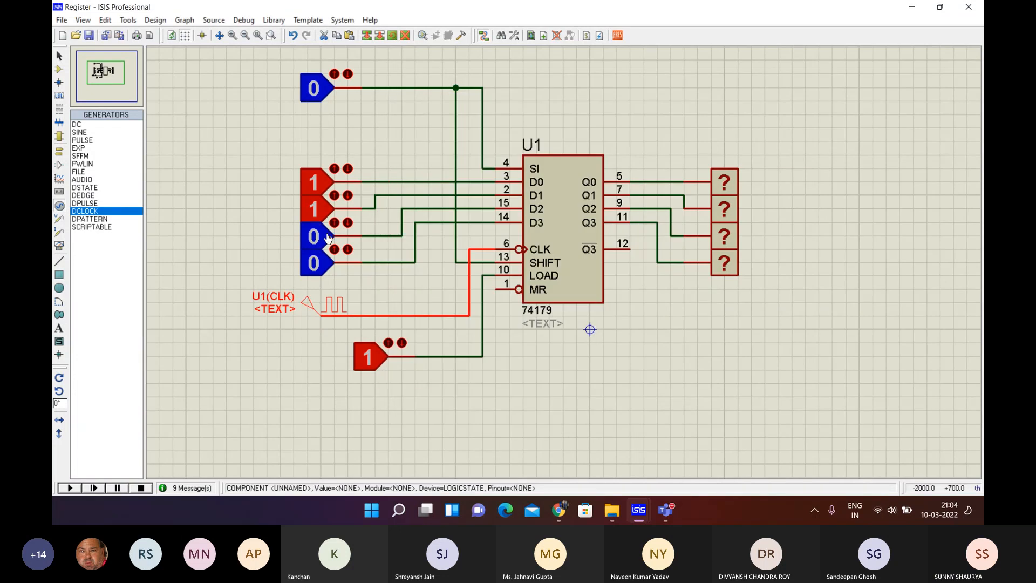
# - Run the register simulation with the D2 and LOAD inputs at 0, and switch LOAD to 1 while it runs
pyautogui.click(367, 357)
pyautogui.click(69, 487)
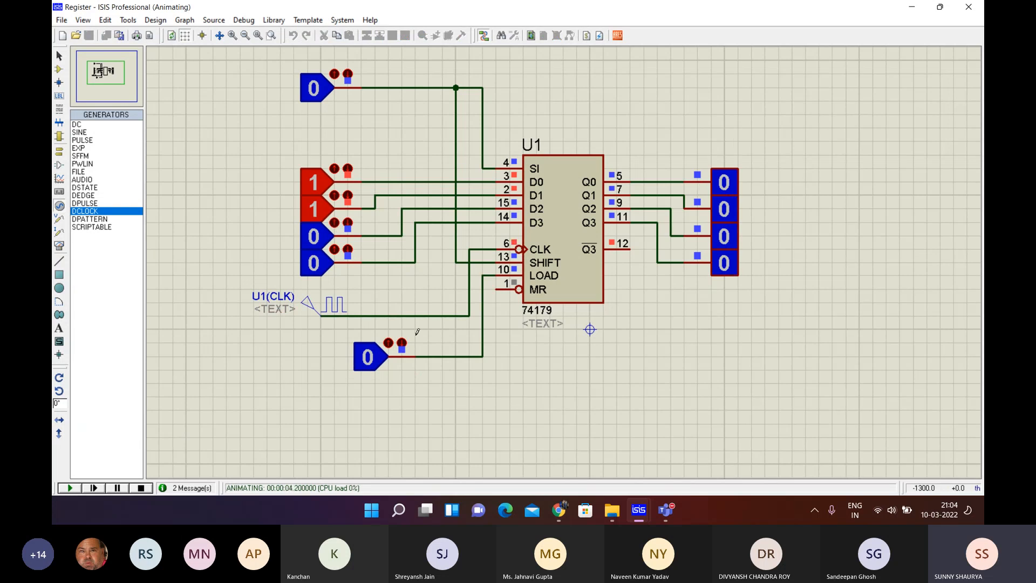
pyautogui.click(374, 365)
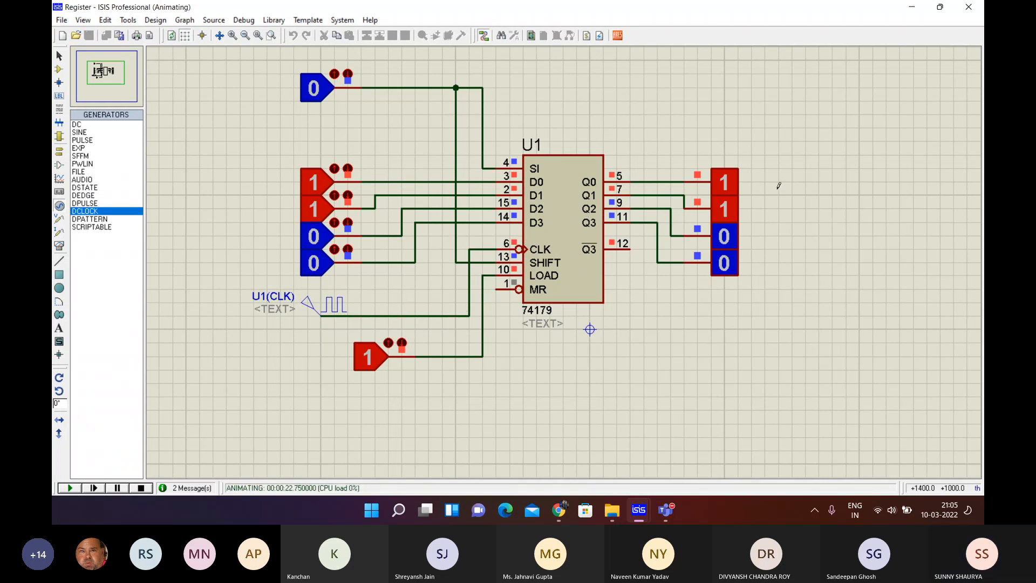
# - Close the Register design without saving it and open the digisim task 1 design from the Documents folder
pyautogui.click(970, 7)
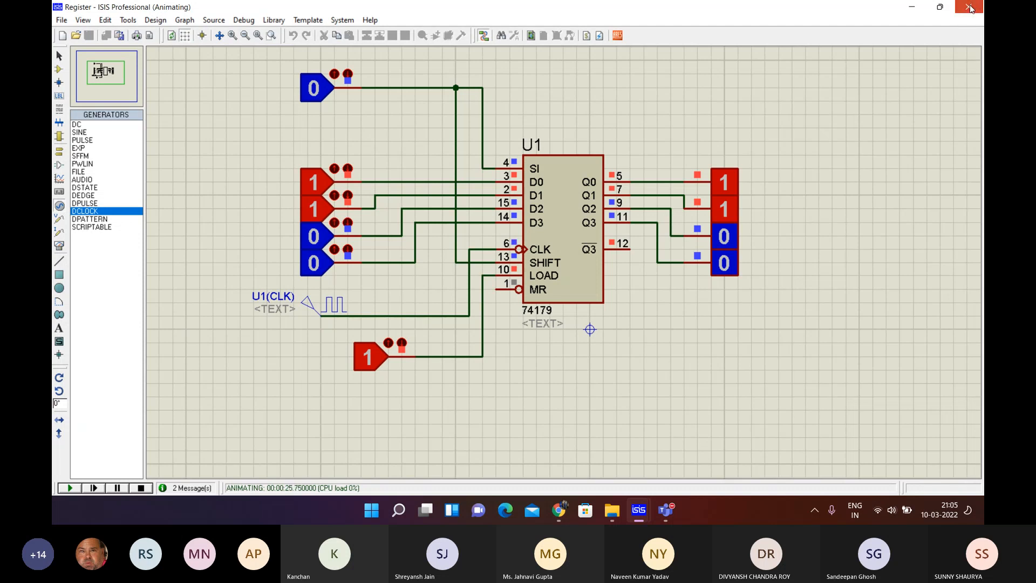
pyautogui.click(512, 268)
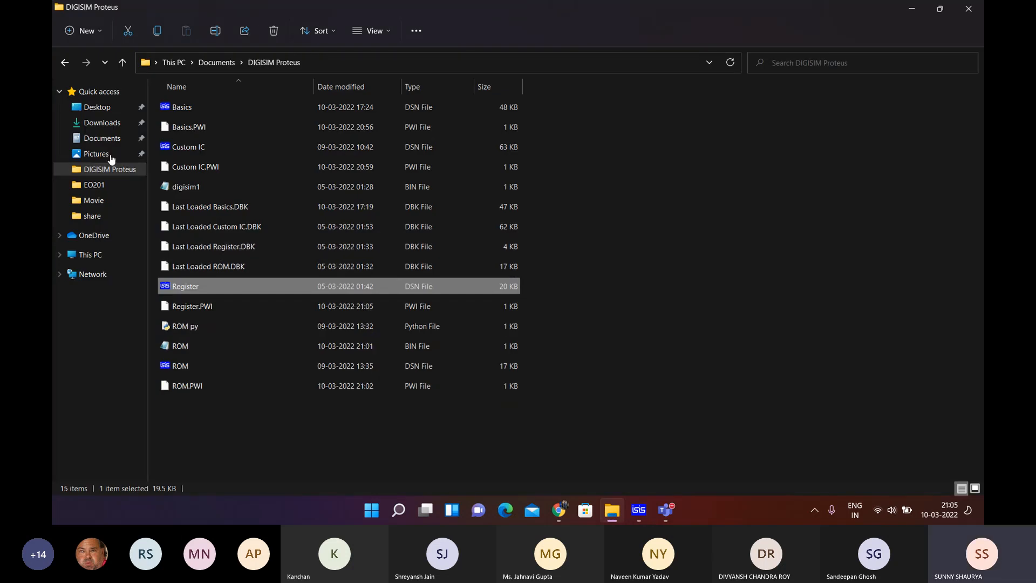
pyautogui.click(126, 140)
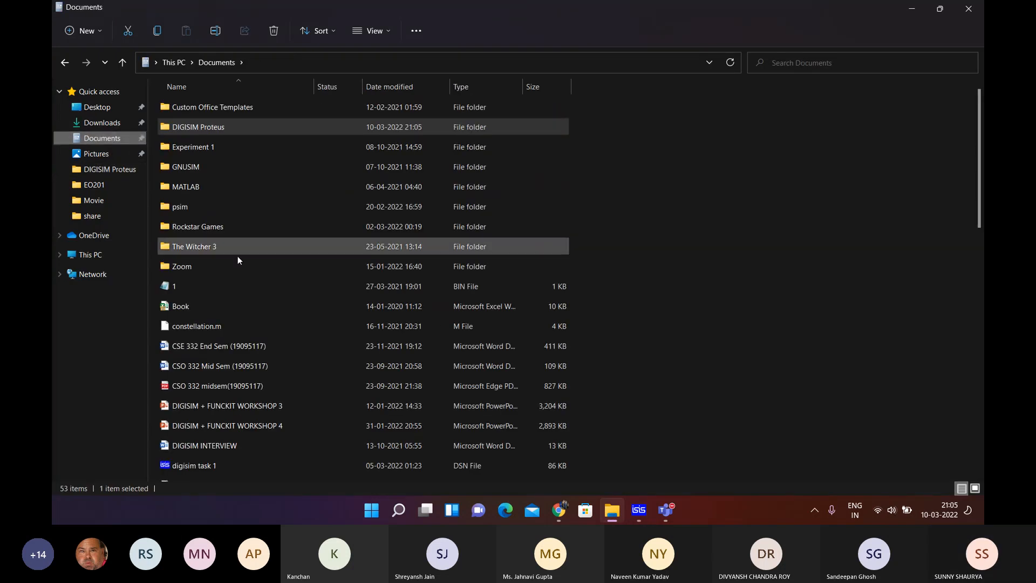
pyautogui.scroll(-1, 235, 398)
pyautogui.click(232, 404)
pyautogui.doubleClick(232, 404)
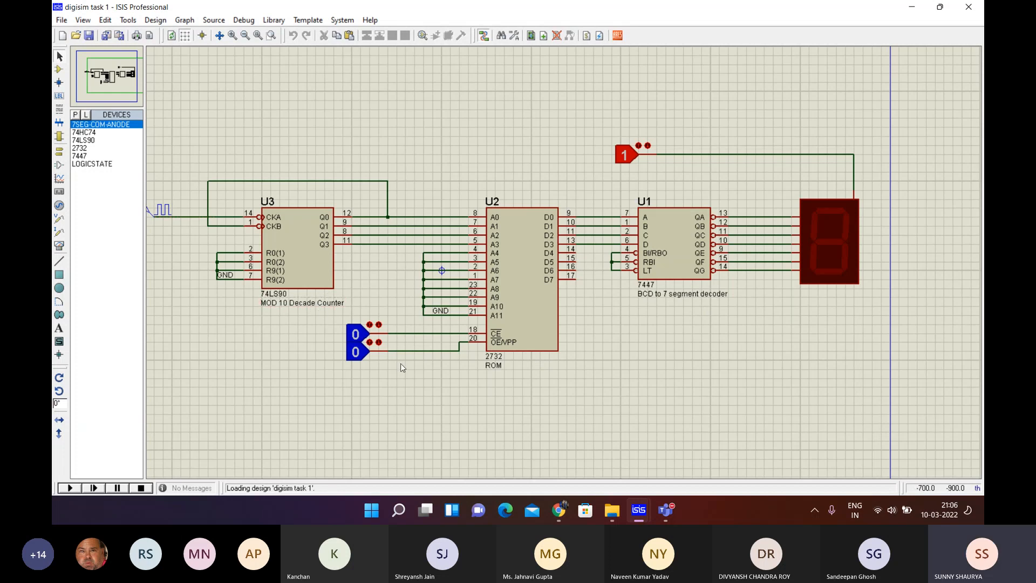
# - Switch to Chrome, examine the 74LS90 divide-by-10 counter wiring in the Electronics Tutorials BCD counter article, and return to the ISIS design
pyautogui.click(561, 509)
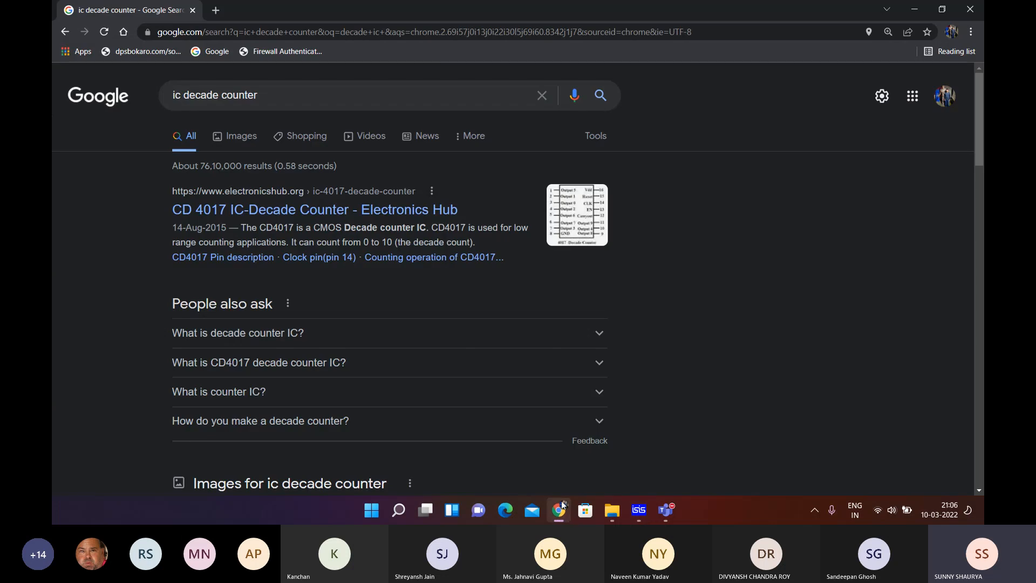
pyautogui.scroll(-7, 317, 193)
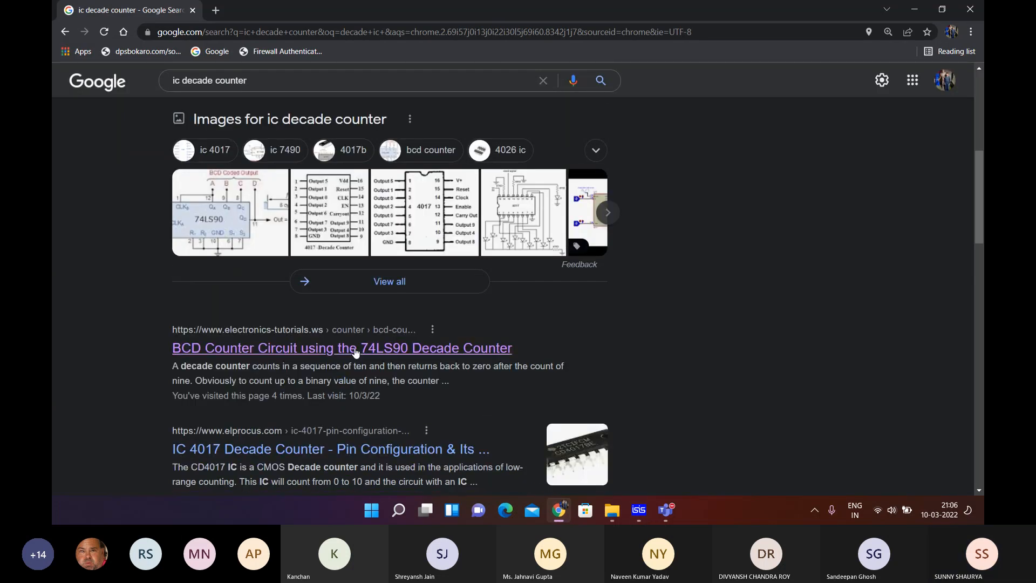
pyautogui.click(381, 359)
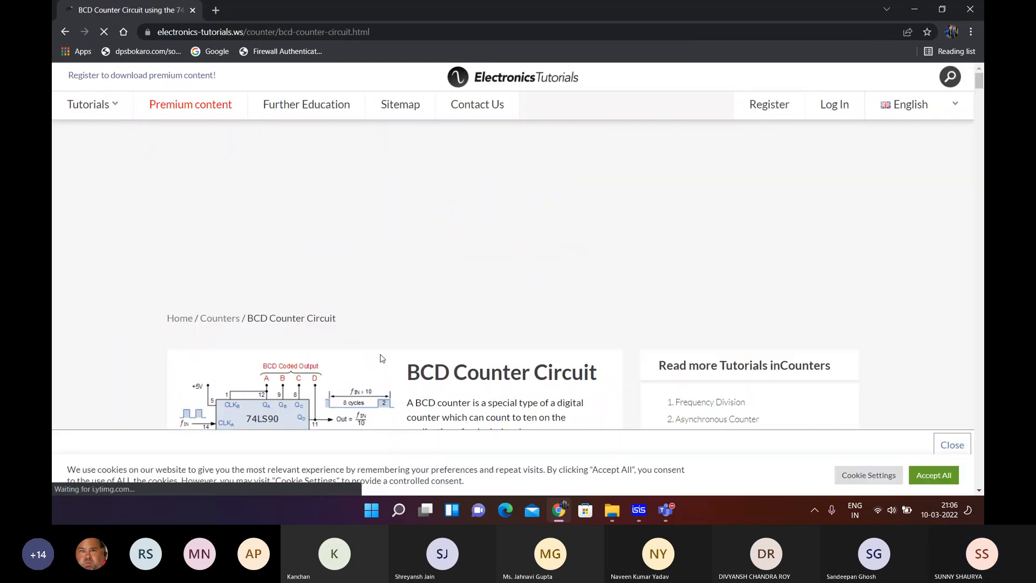
pyautogui.scroll(-15, 381, 356)
pyautogui.scroll(-10, 380, 355)
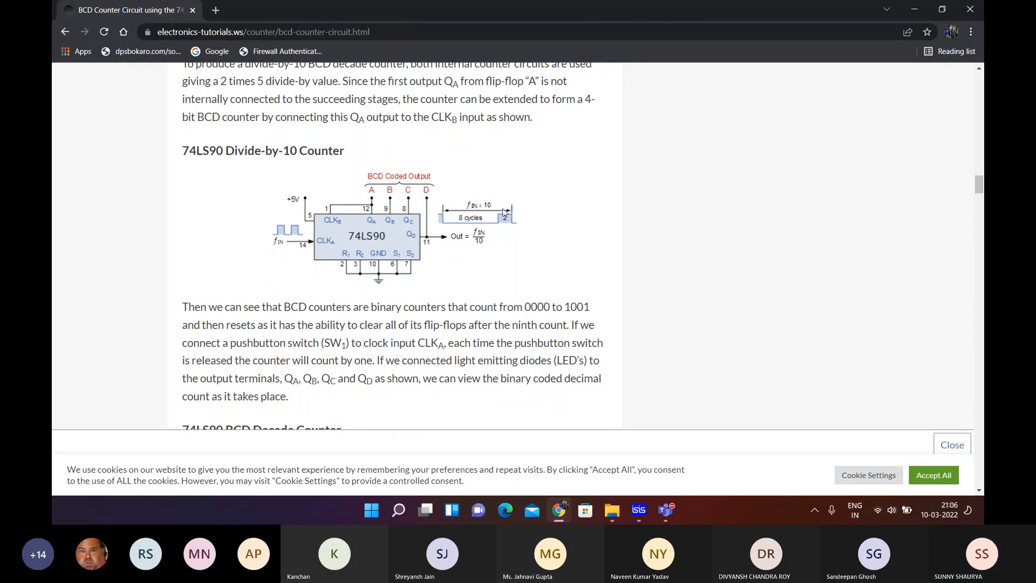
pyautogui.click(914, 9)
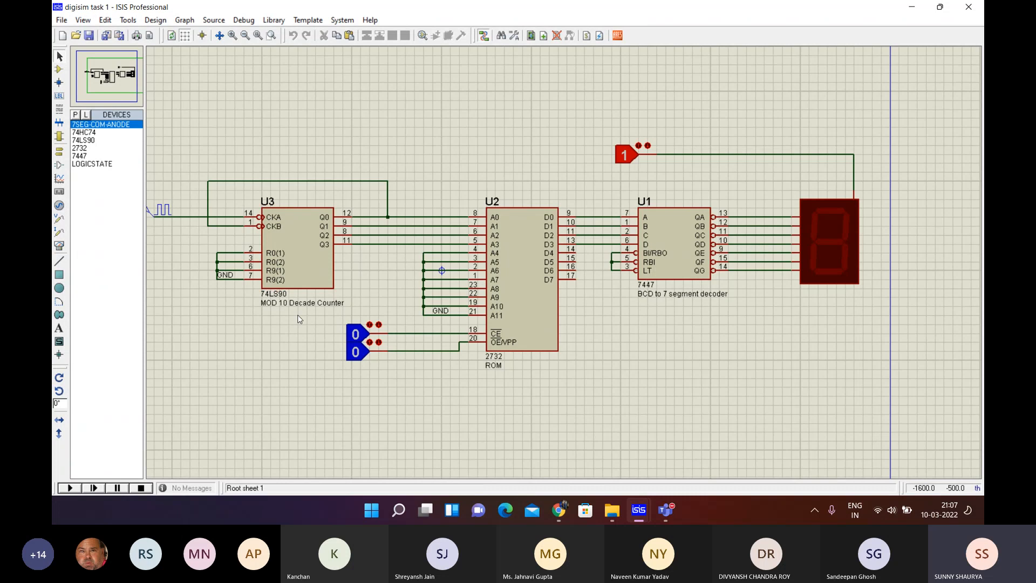
# - Run the digisim task 1 simulation to watch the seven-segment display, and stop it
pyautogui.click(70, 489)
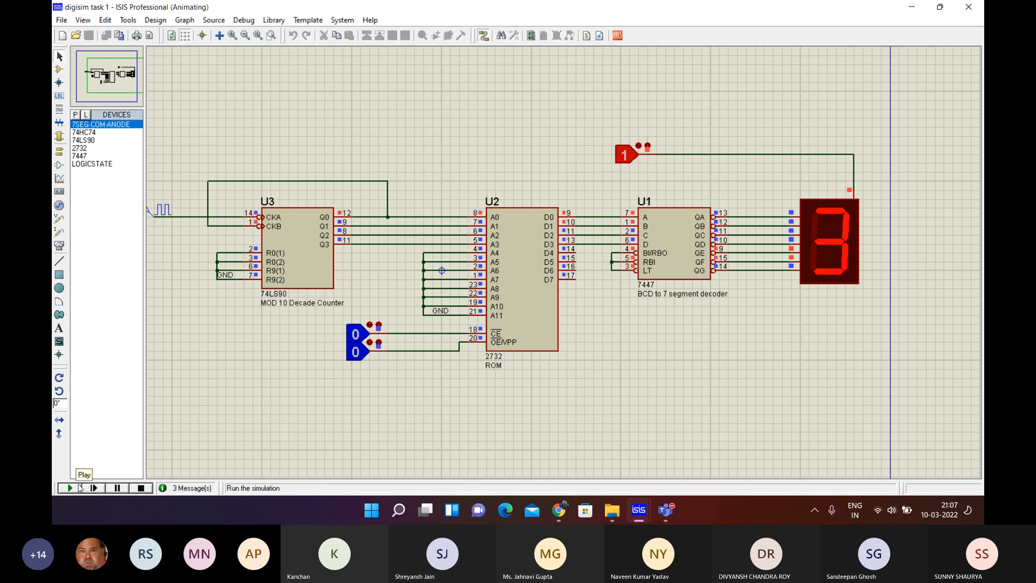
pyautogui.click(141, 488)
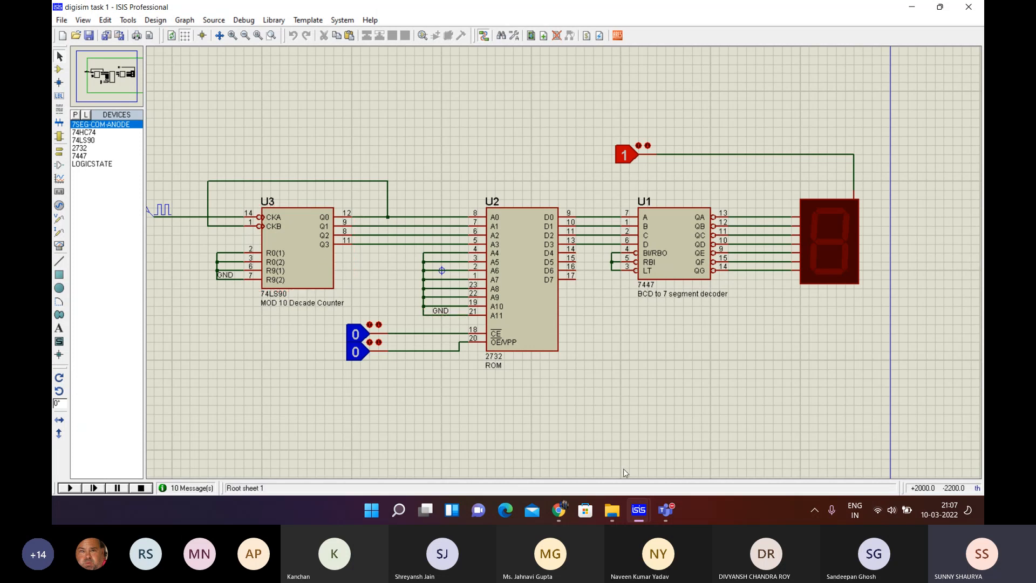
# - Switch to the Microsoft Teams meeting, look through the participants list, and stop sharing the screen
pyautogui.moveTo(664, 511)
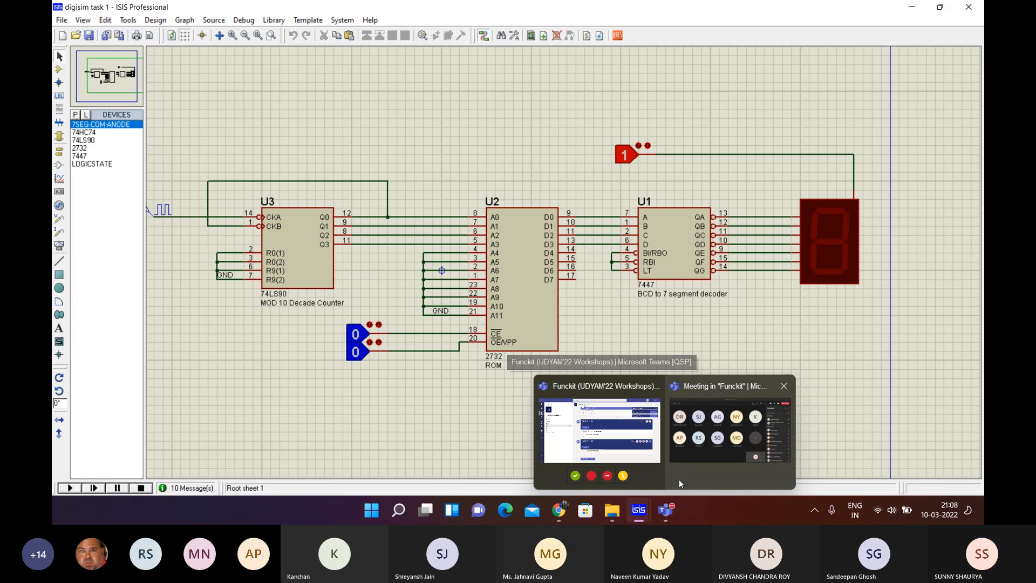
pyautogui.click(691, 452)
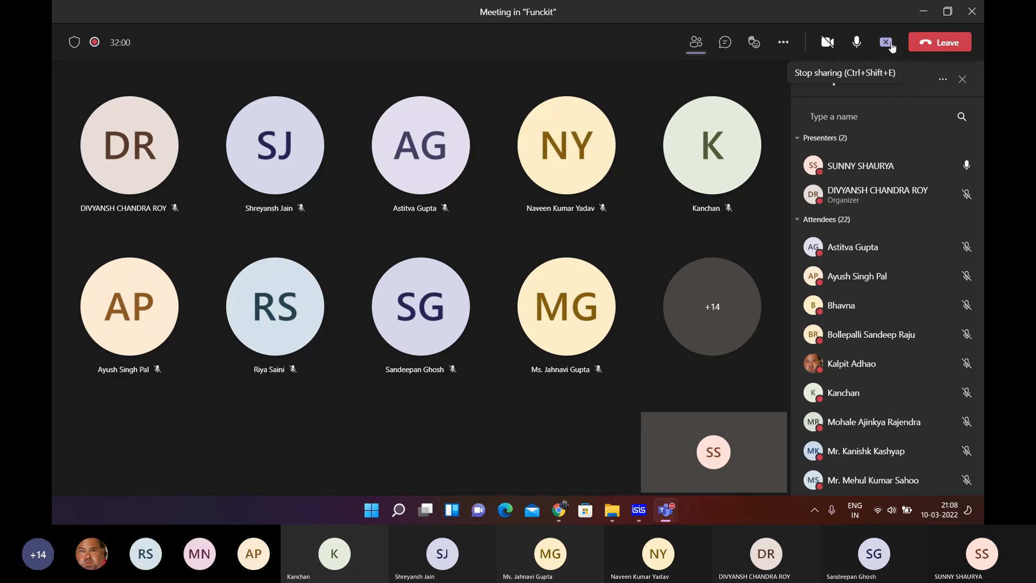
pyautogui.scroll(-5, 840, 328)
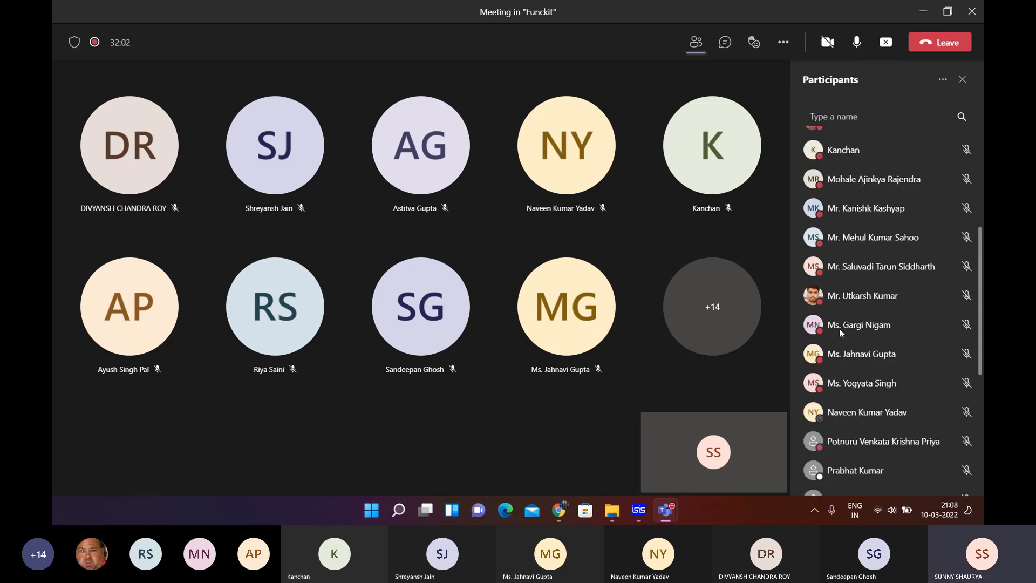
pyautogui.scroll(-4, 843, 331)
pyautogui.scroll(6, 842, 329)
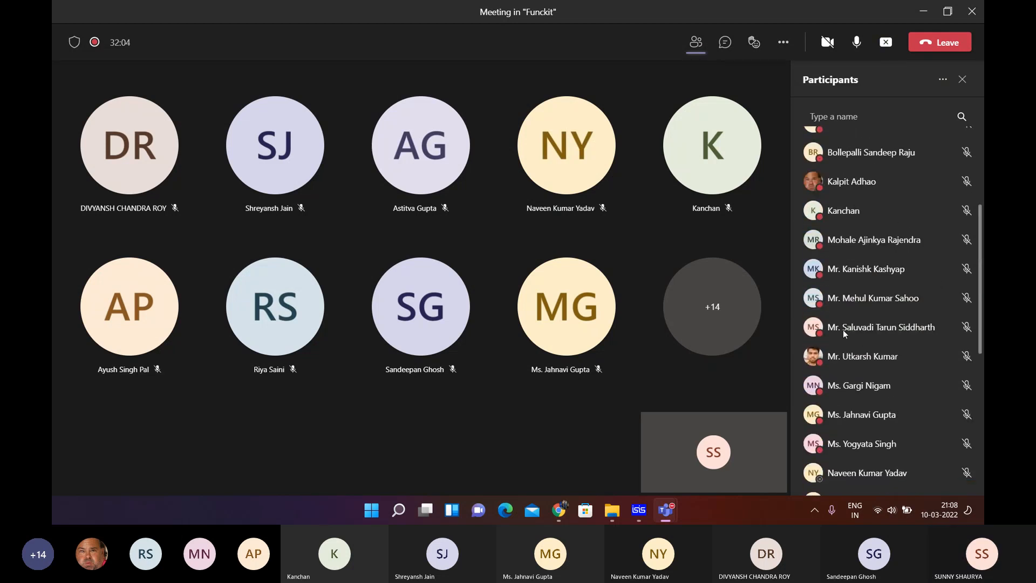
pyautogui.scroll(1, 837, 286)
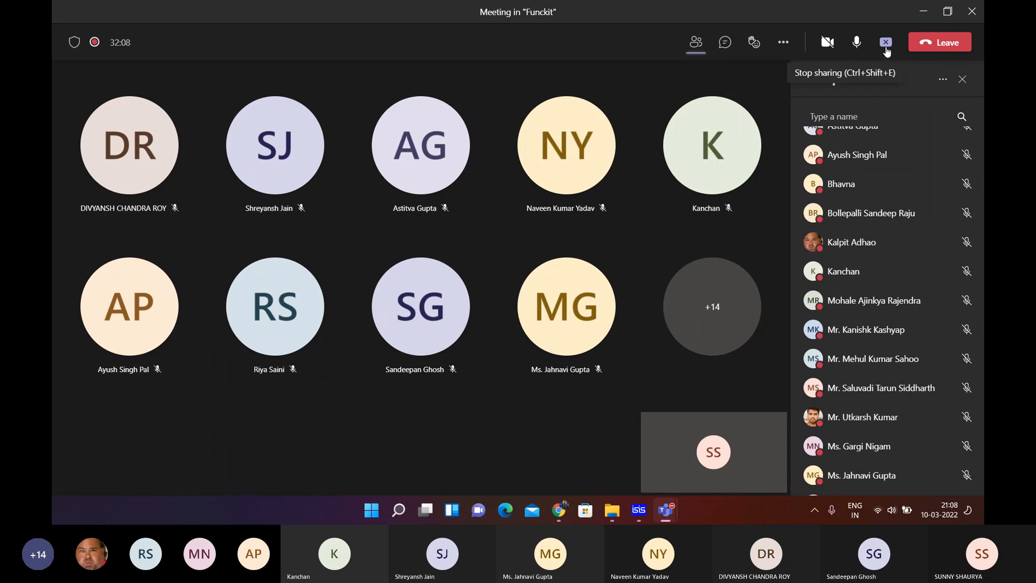
pyautogui.scroll(3, 863, 151)
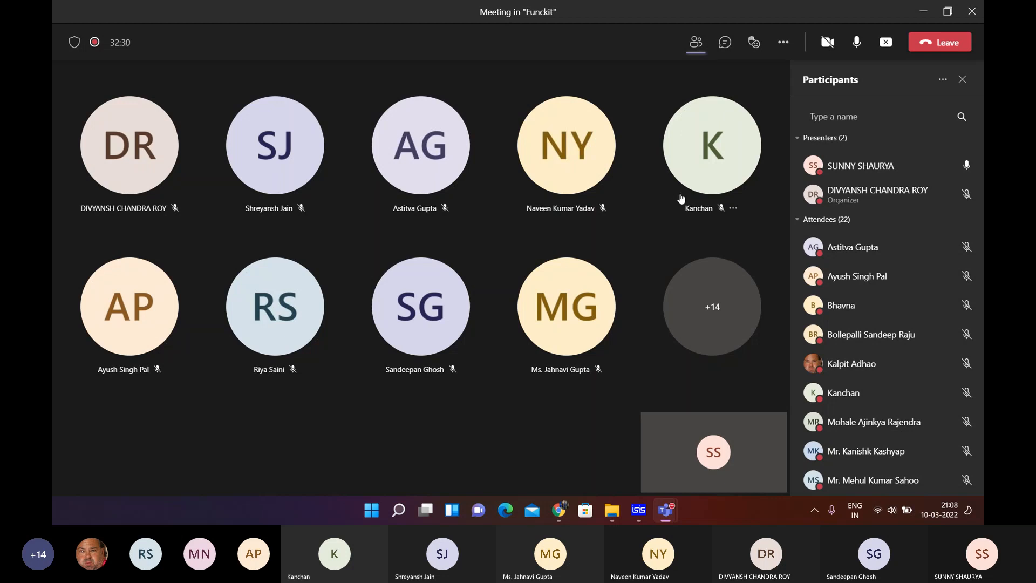
pyautogui.moveTo(685, 199)
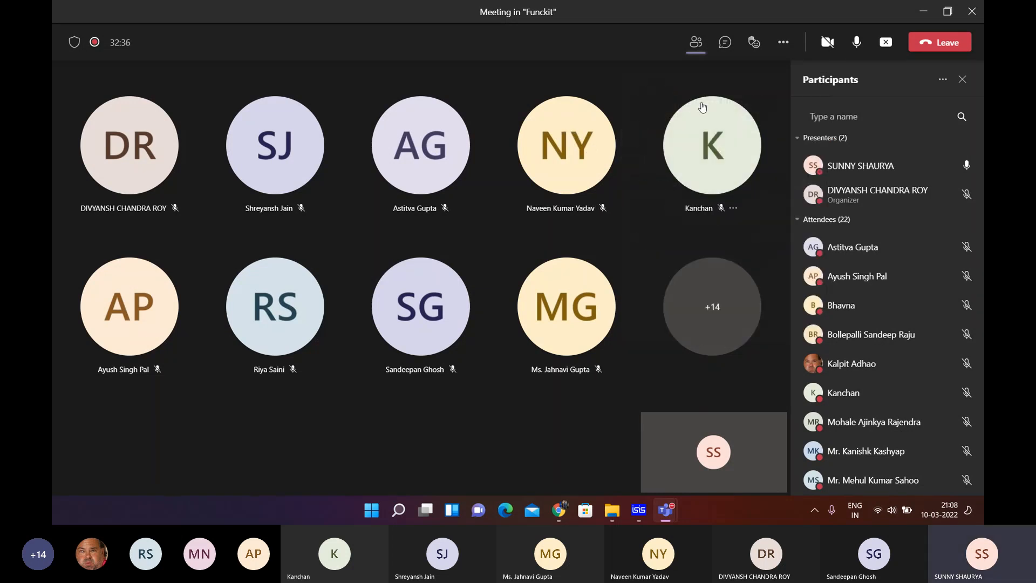
pyautogui.click(879, 45)
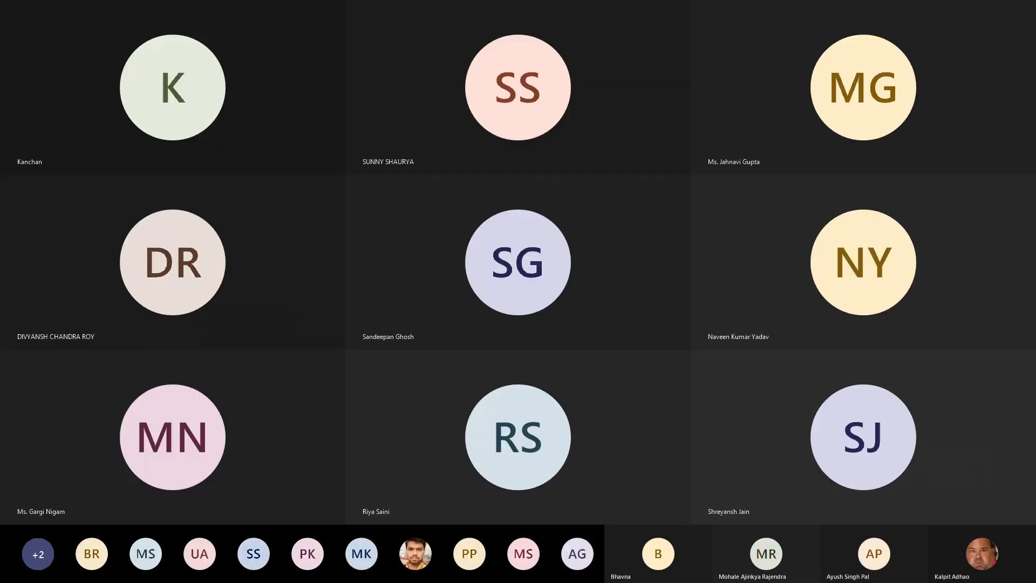